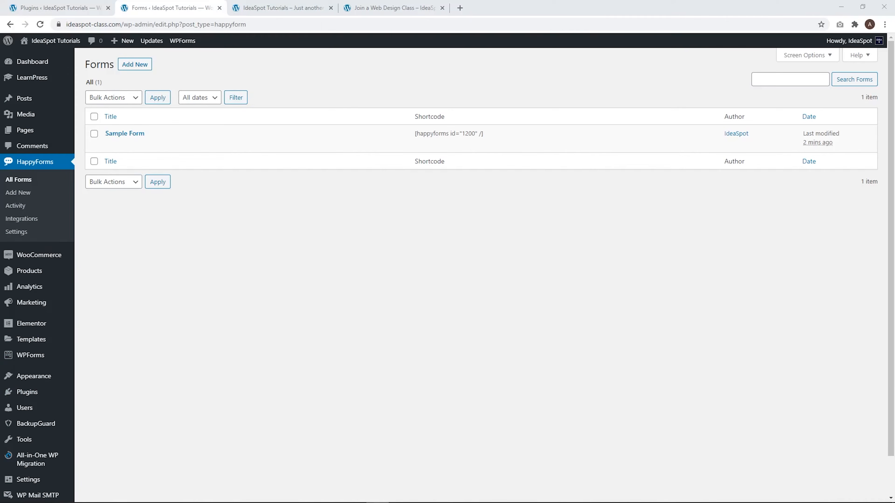
Step: Open Sample Form in a new tab and look over its fields in the form editor
right_click(124, 134)
click(141, 133)
click(261, 8)
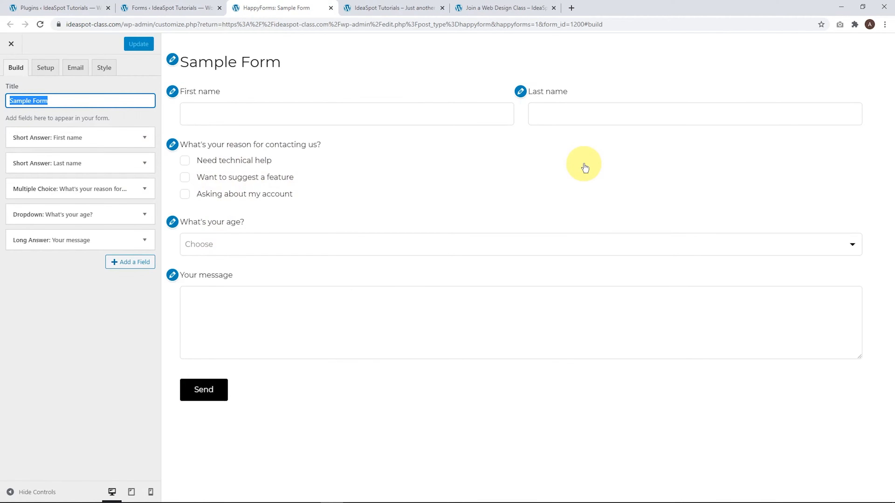
Step: Duplicate Sample Form from the forms list and view the Join a Web Design Class page
click(170, 7)
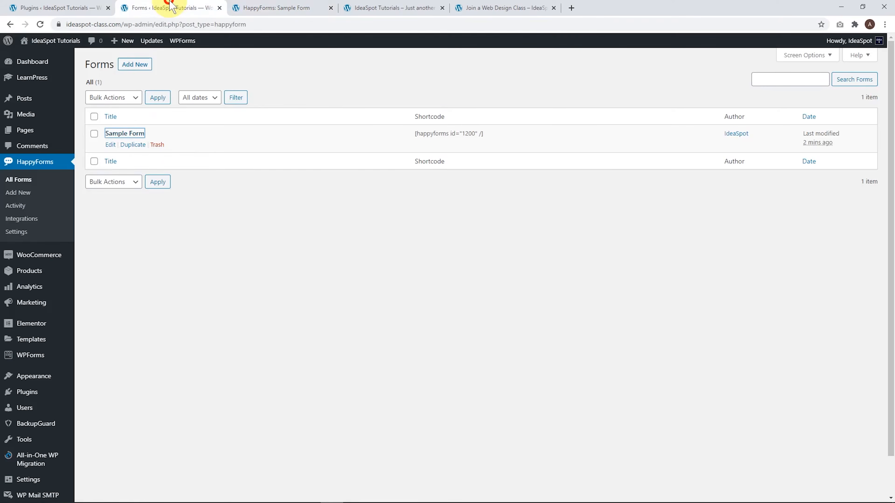
click(132, 145)
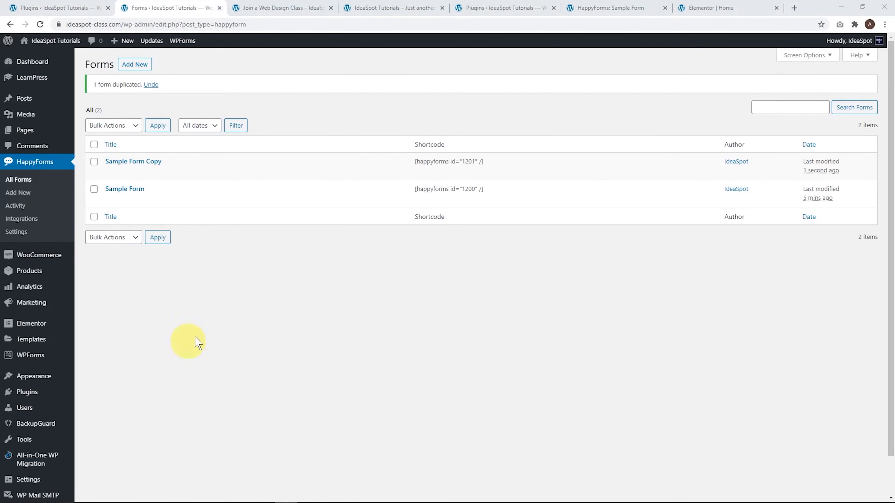
click(277, 7)
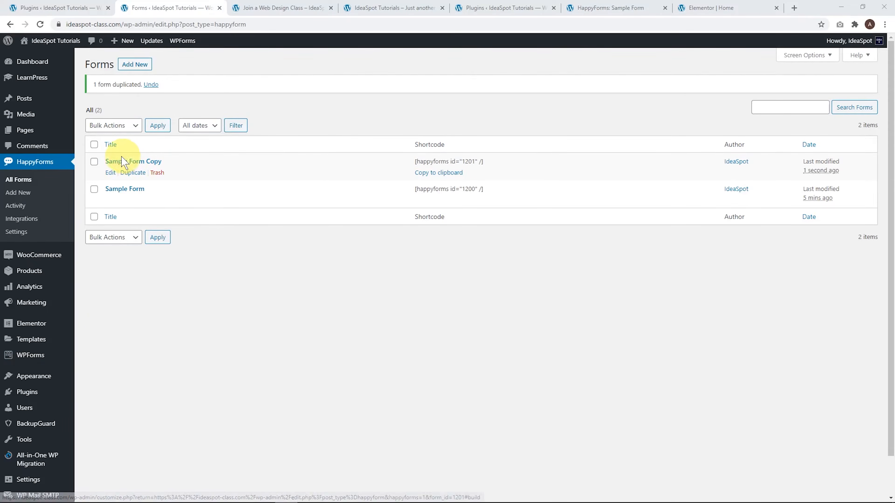
Step: Open Sample Form Copy for editing and retitle it "Class Registration Form"
click(110, 172)
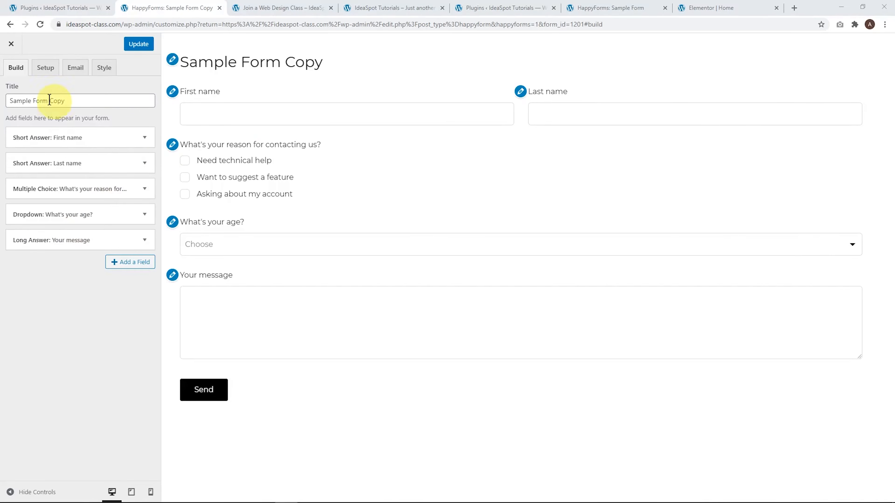
triple_click(39, 104)
text(Class Registration Form)
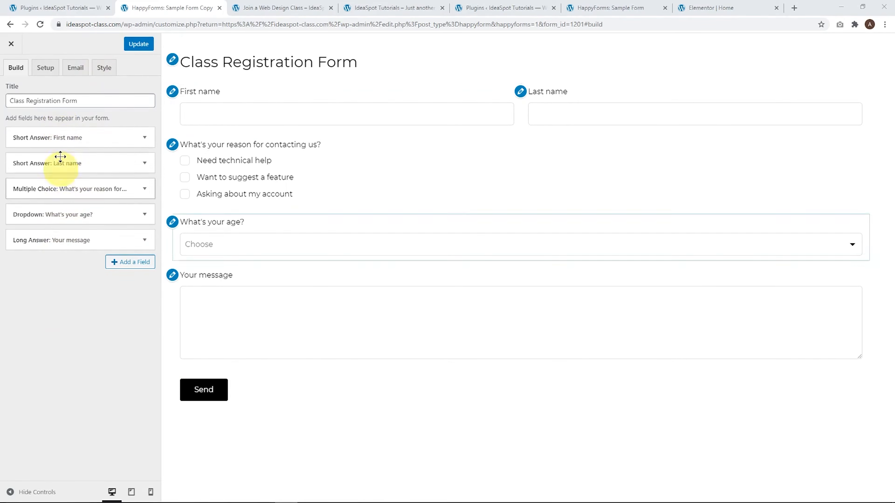
mouse_move(56, 137)
mouse_down()
mouse_move(58, 241)
mouse_move(60, 134)
mouse_up()
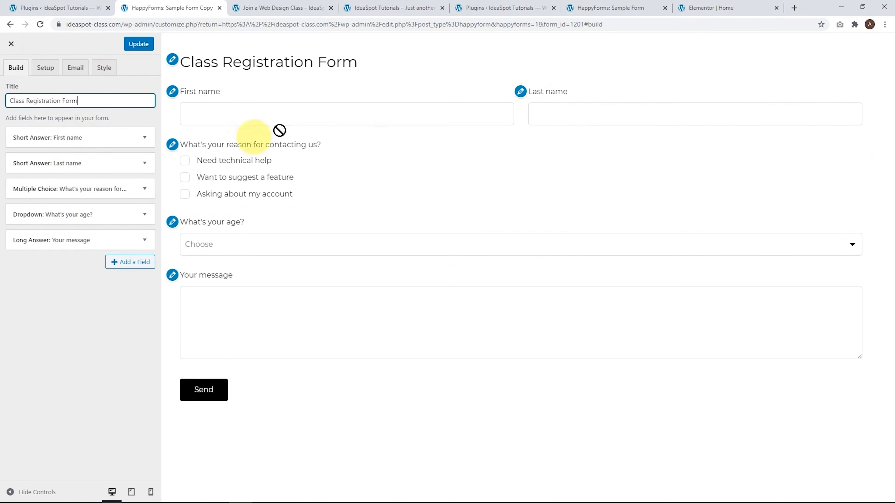
Step: Expand the First name field's settings and set its label display to Inside
click(145, 138)
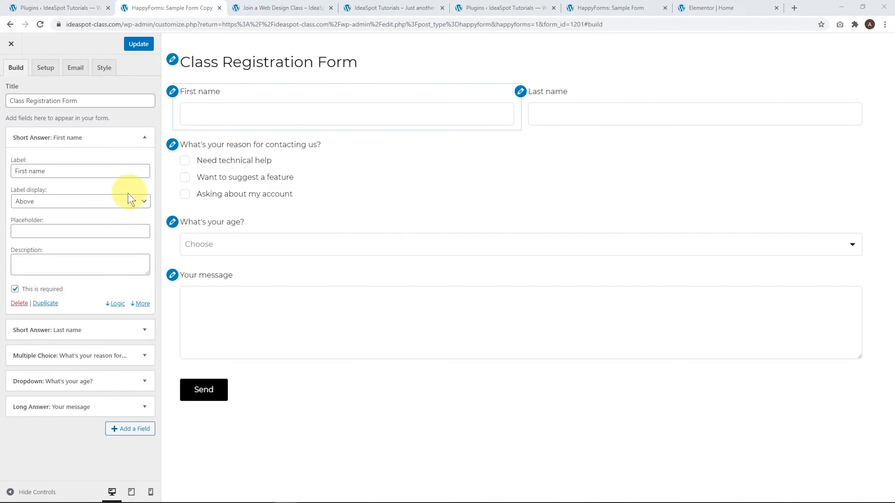
click(104, 204)
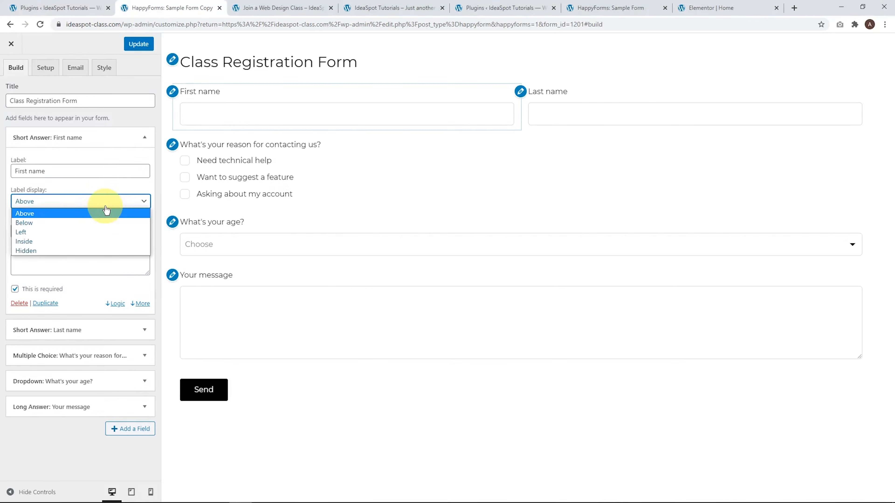
click(69, 242)
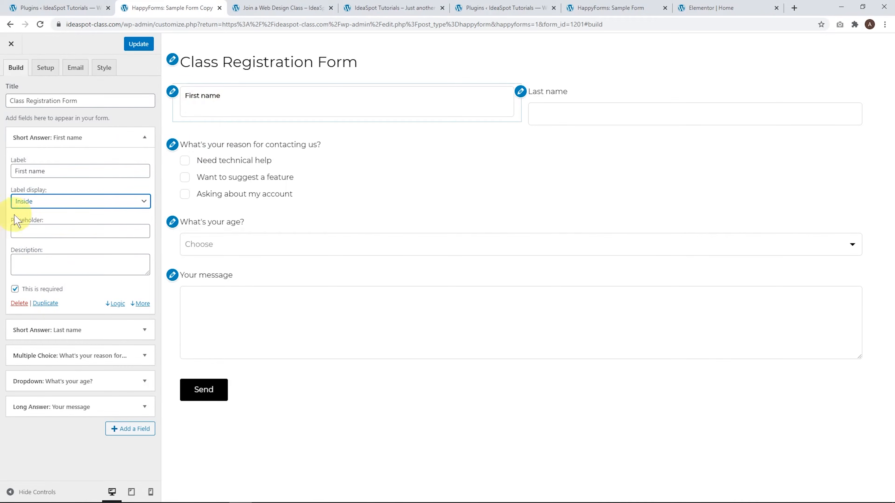
Step: Try the Below, Left and Hidden label displays on the First name field
click(52, 203)
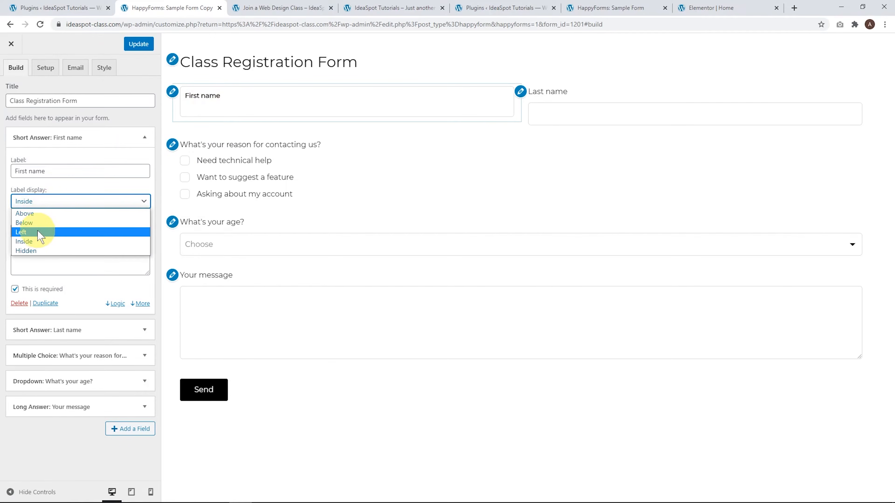
click(34, 222)
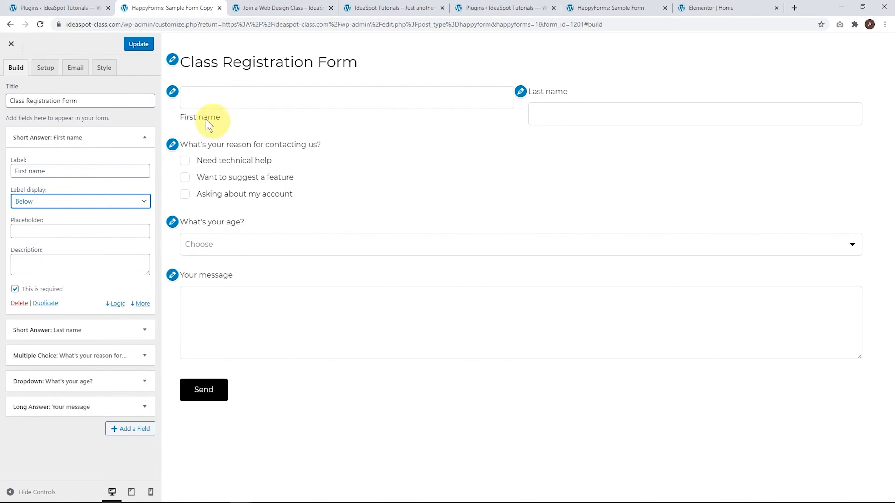
click(43, 202)
click(39, 232)
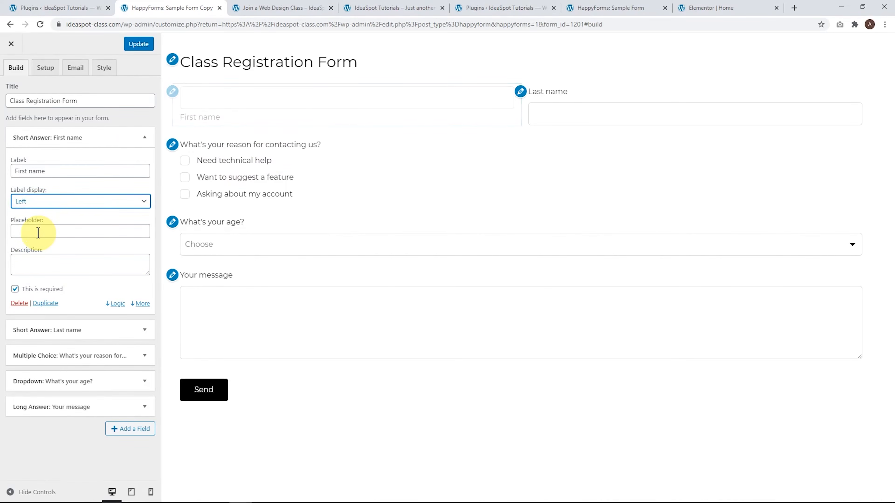
click(110, 202)
click(42, 250)
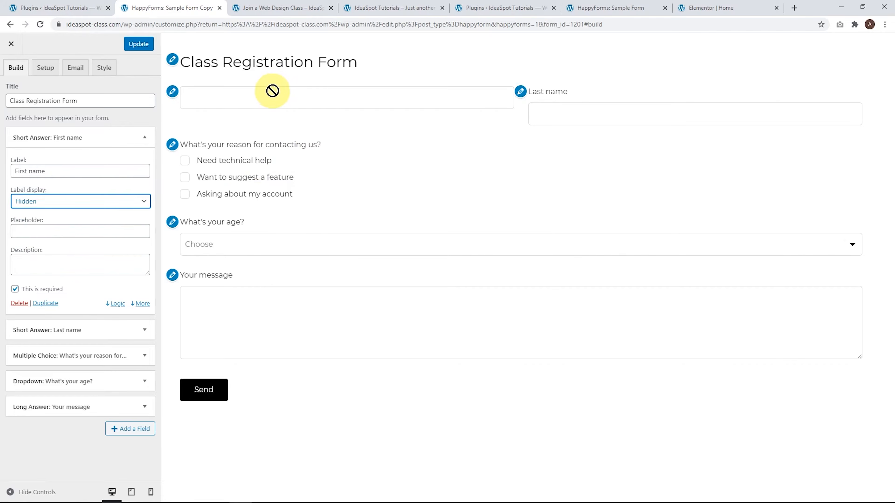
Step: Try "First Name" as the First name field's placeholder text and clear it again
click(44, 230)
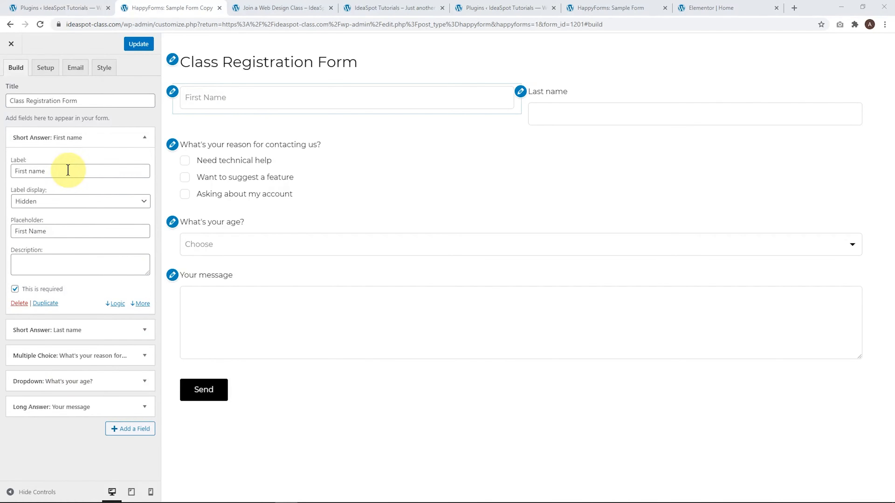
drag(68, 227, 7, 229)
key(BackSpace)
Step: Reveal the First name field's additional options, try "First Name" as its prefix, and clear the prefix
click(138, 303)
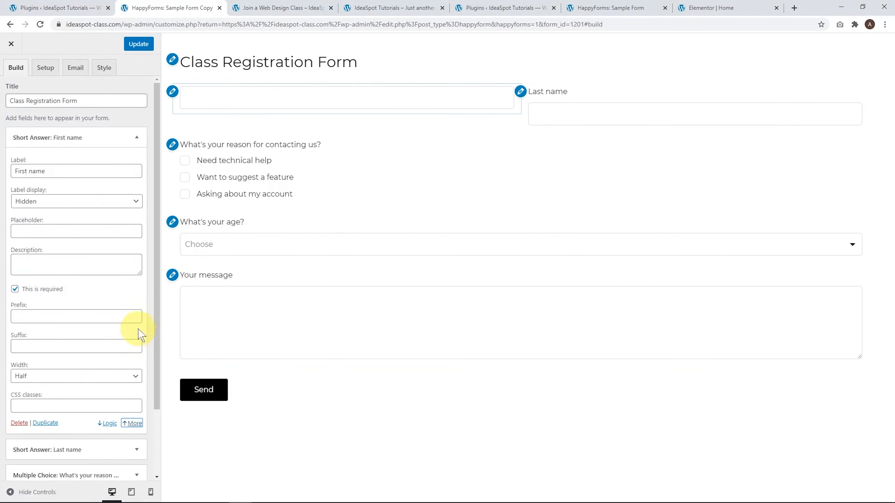
scroll(134, 313, down, 1)
click(33, 268)
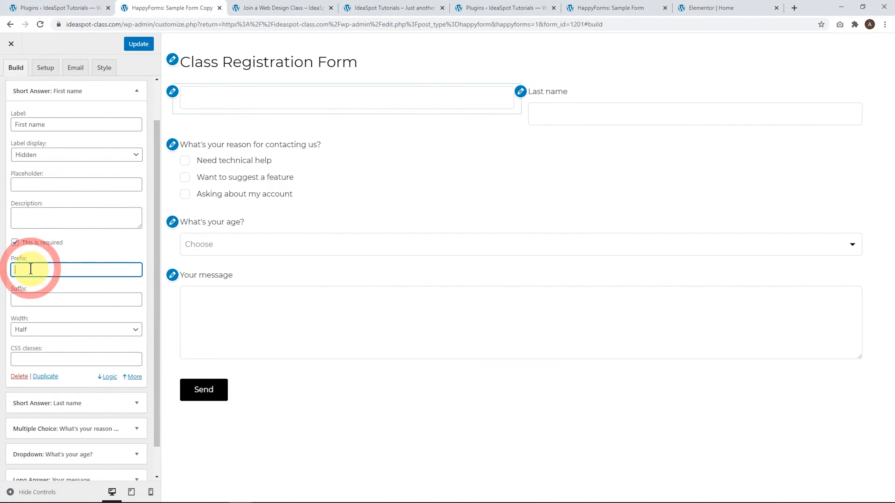
text(First Name)
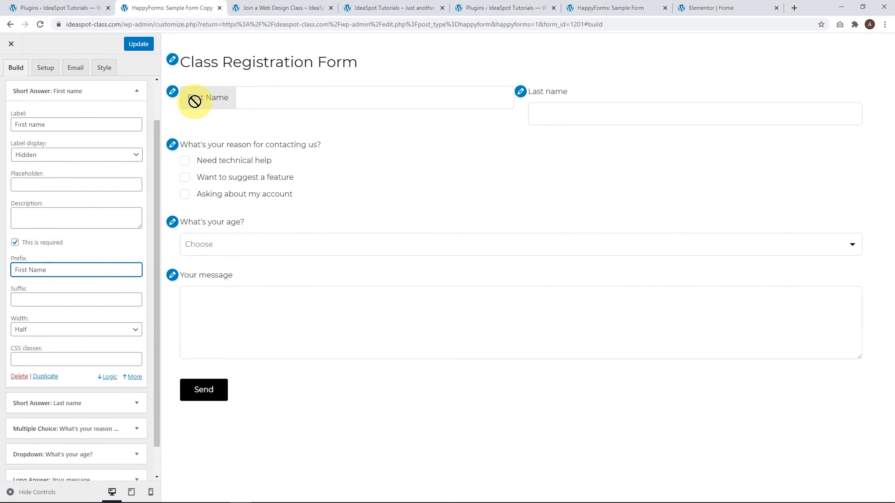
drag(50, 271, 15, 270)
key(BackSpace)
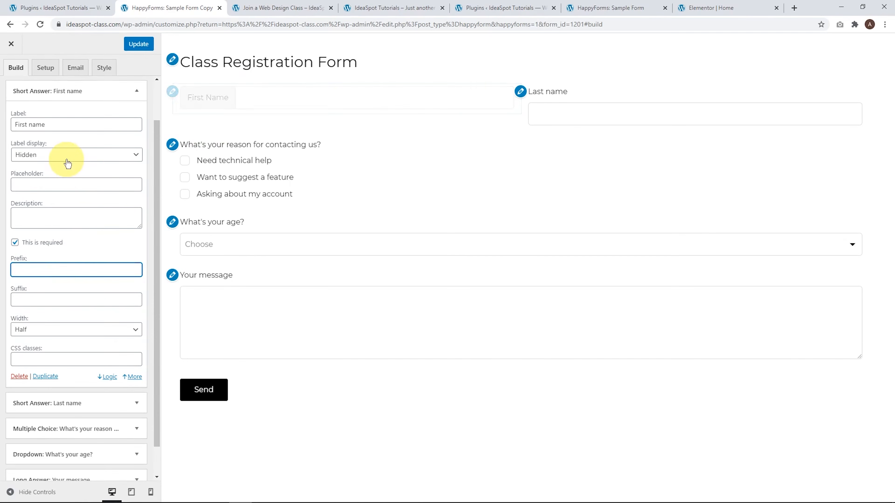
Step: Set the First name field's label display to Inside and check the available width options without changing the width
click(68, 163)
click(53, 194)
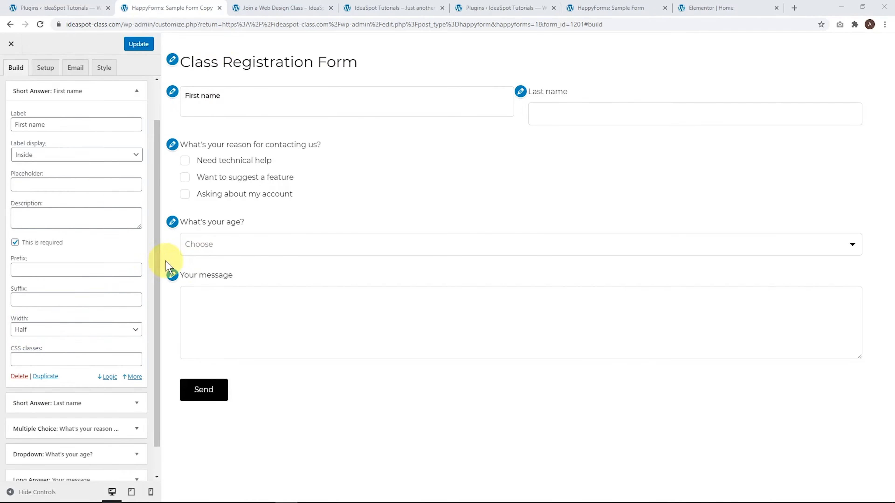
click(106, 333)
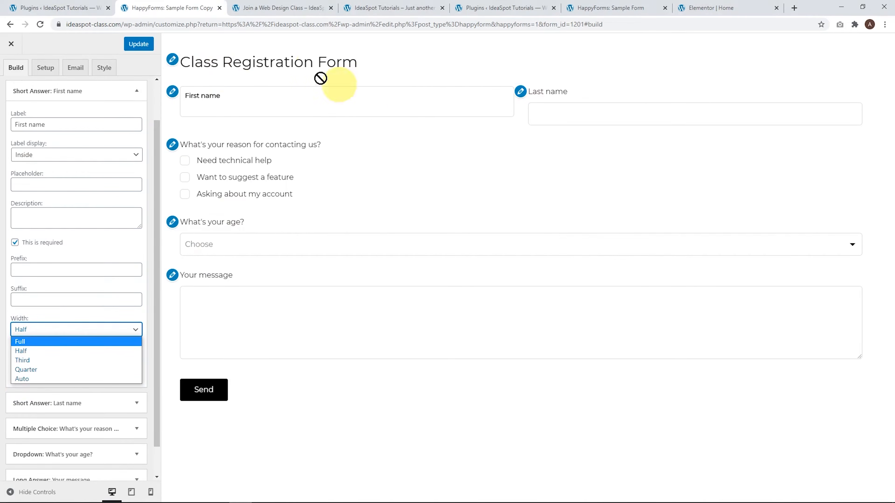
click(329, 85)
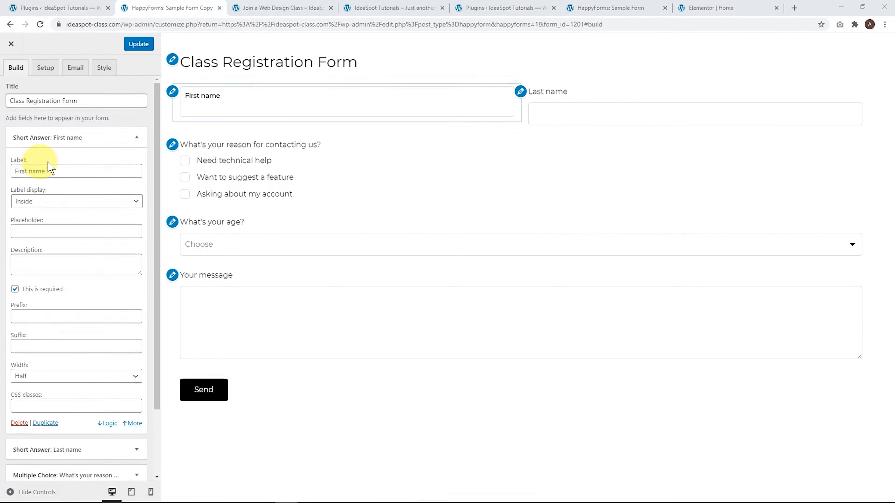
Step: Collapse the First name field's settings and set the Last name field's label display to Inside
click(137, 138)
click(144, 163)
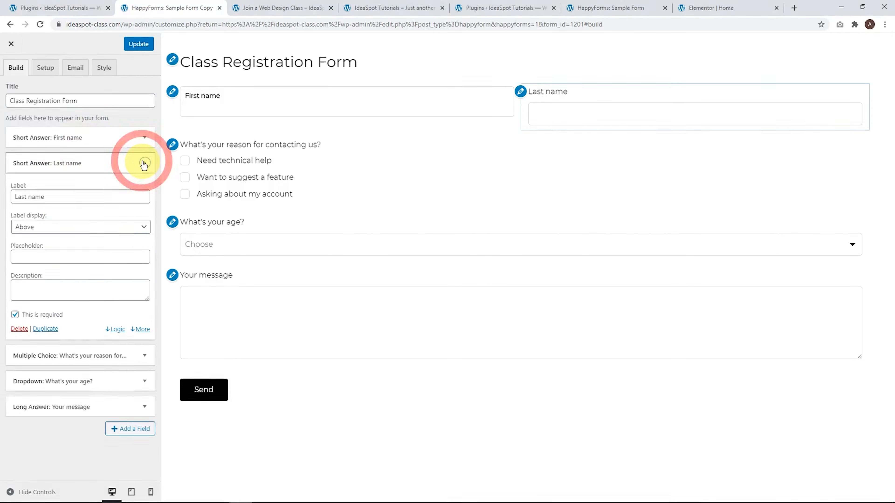
click(51, 226)
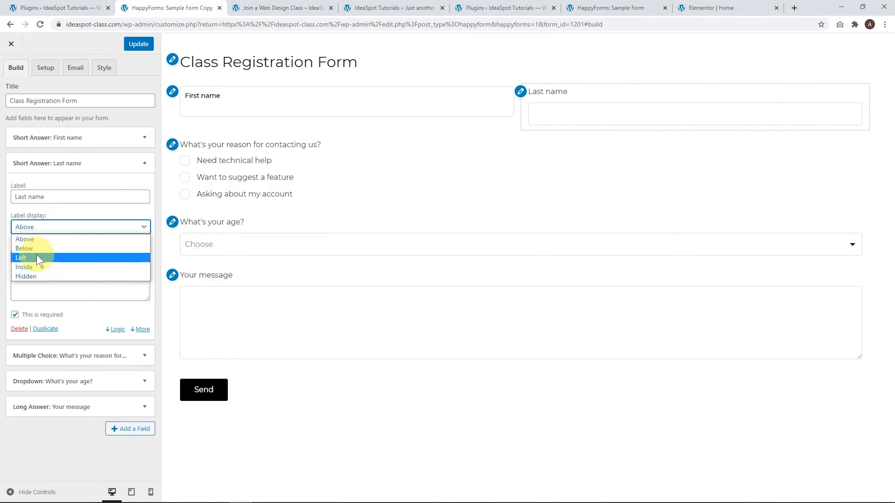
click(30, 268)
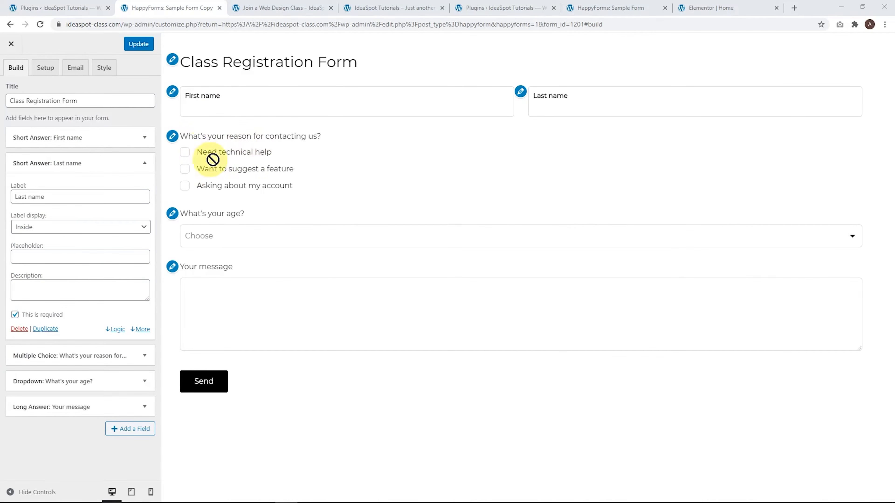
Step: Change the multiple choice field's label to "Which skills do you want to develop most?"
click(146, 357)
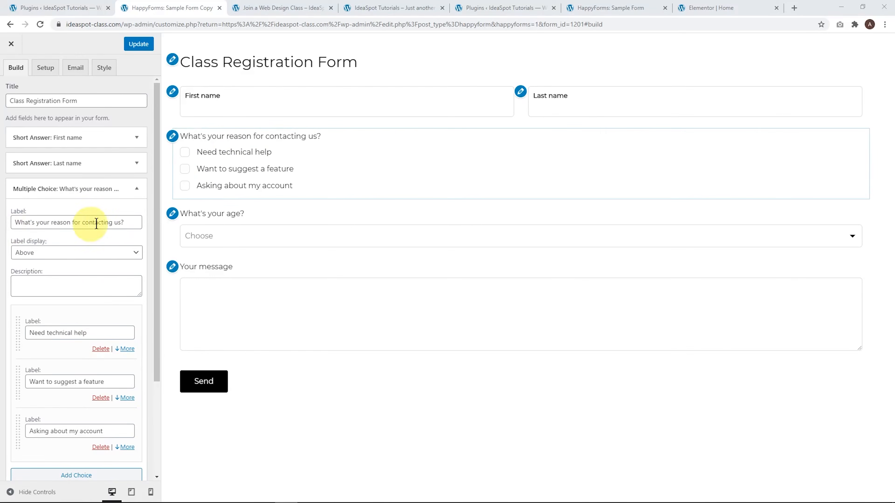
drag(133, 224, 11, 222)
text(Which skills do you want to develop most?)
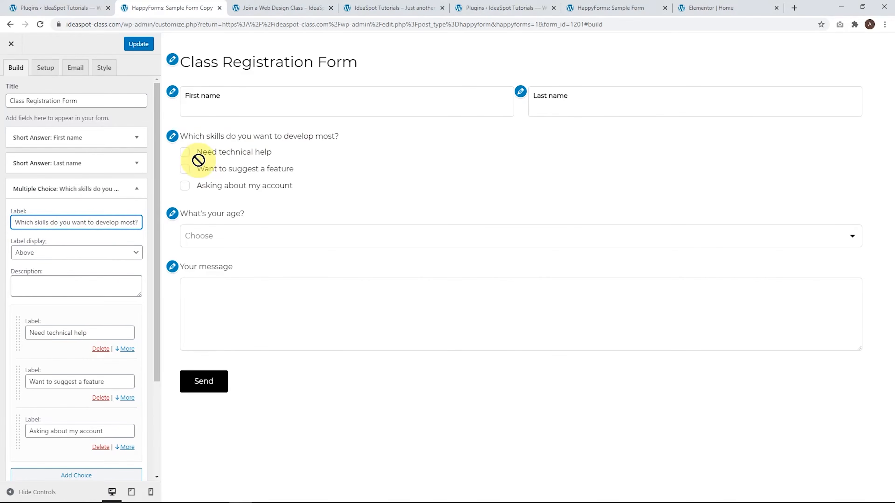
Step: Relabel the skill choices Web Design, Graphic Design and WordPress Administration, and add a fourth choice labelled eCommerce
scroll(62, 294, down, 3)
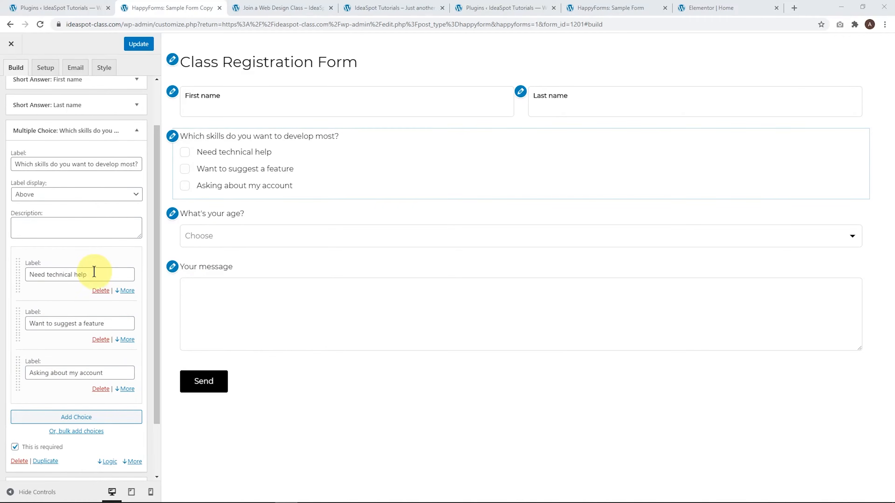
triple_click(85, 274)
text(Web Design)
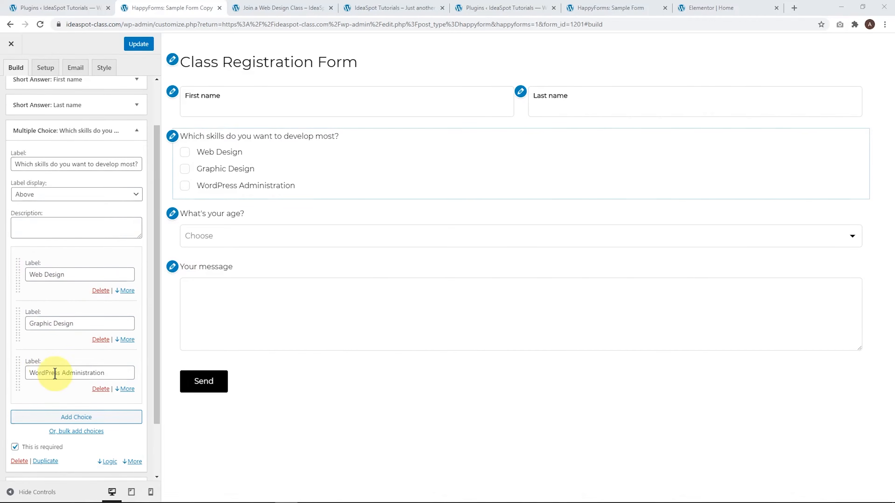
click(67, 417)
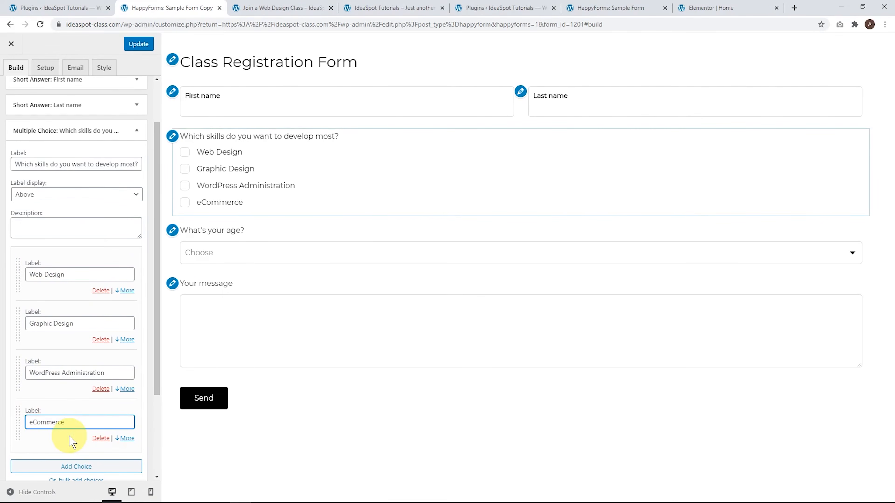
scroll(72, 434, down, 3)
click(71, 388)
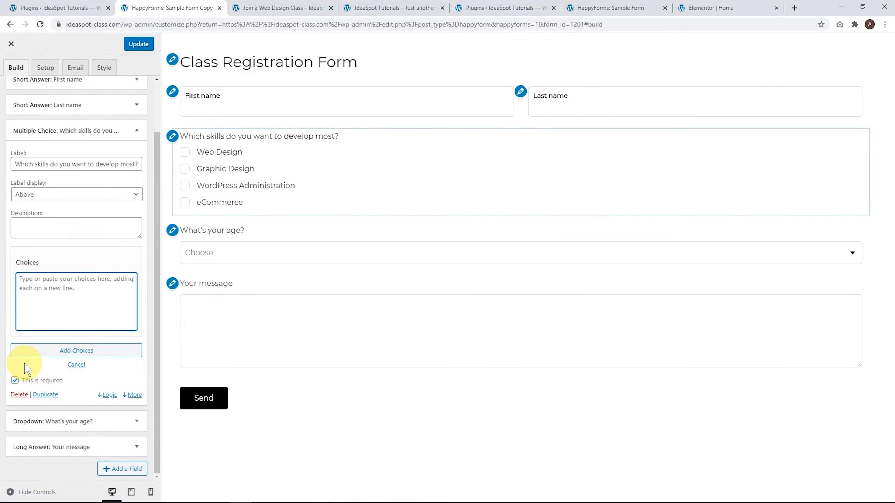
click(76, 365)
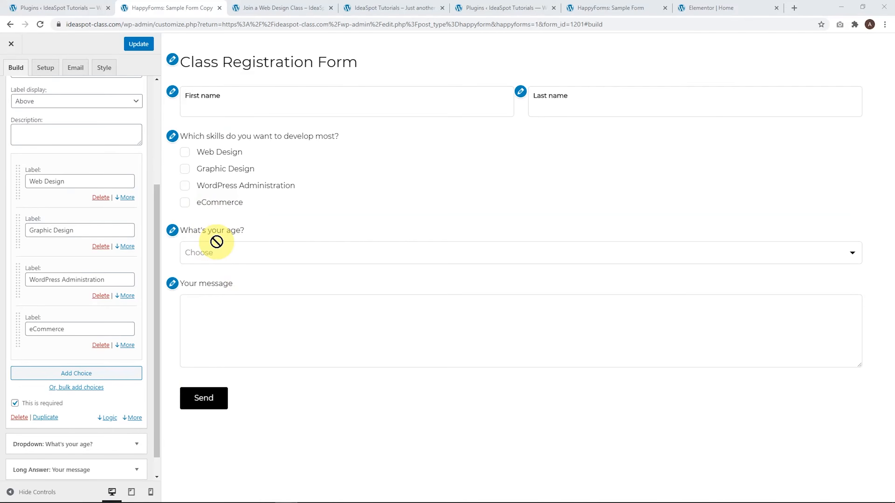
Step: Change the age dropdown's label to "What's your experience level?"
scroll(141, 423, down, 1)
click(135, 422)
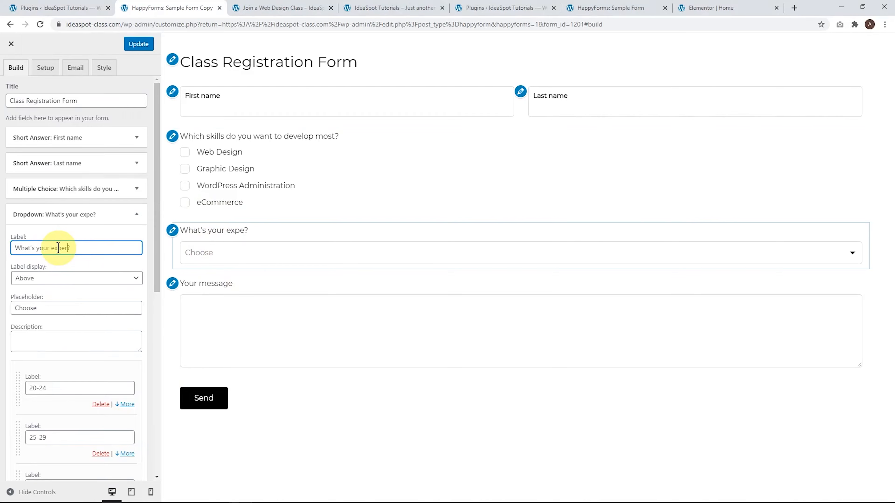
scroll(58, 248, down, 1)
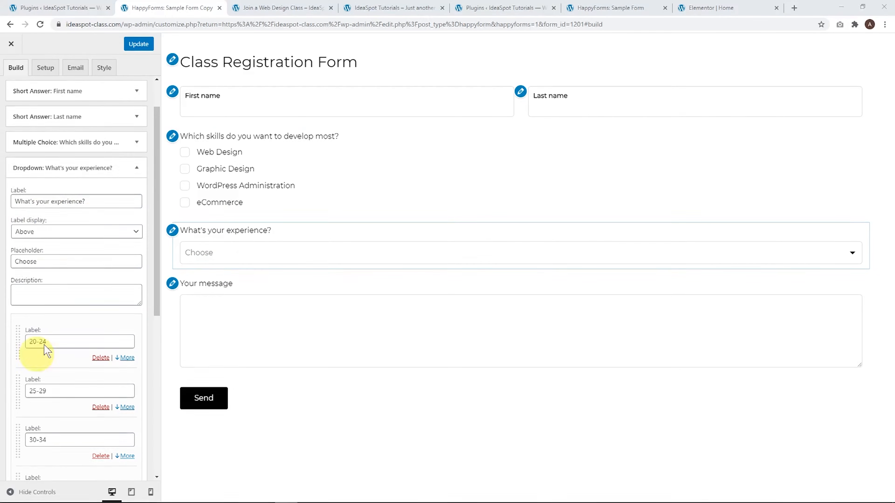
click(82, 201)
text(evel)
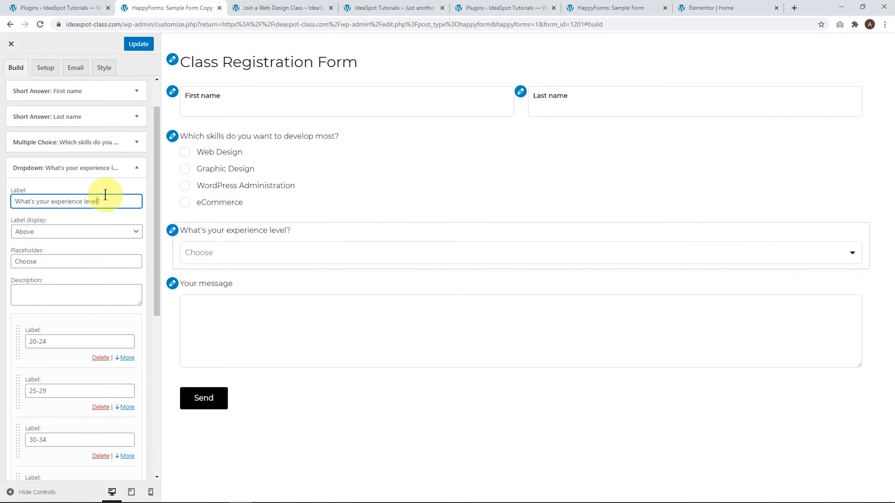
Step: Delete the experience level dropdown's choices beyond the first three, keeping 20-24, 25-29 and 30-34
scroll(75, 304, down, 2)
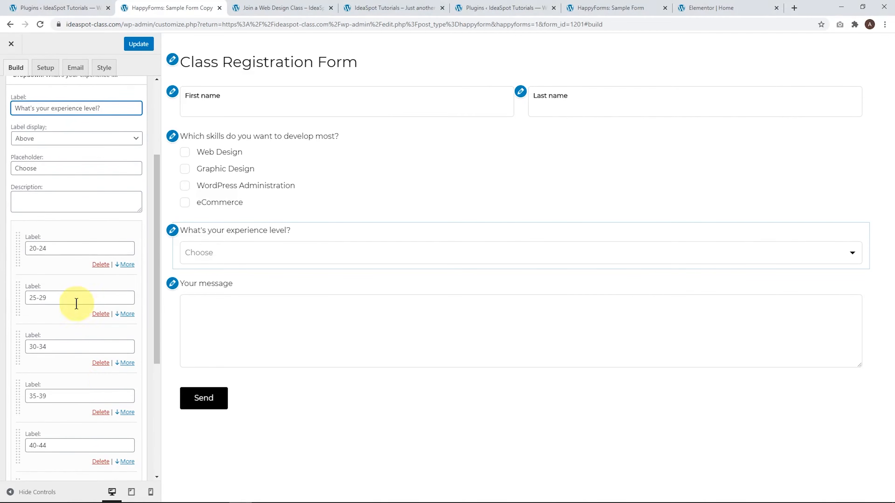
click(101, 462)
click(100, 412)
click(100, 461)
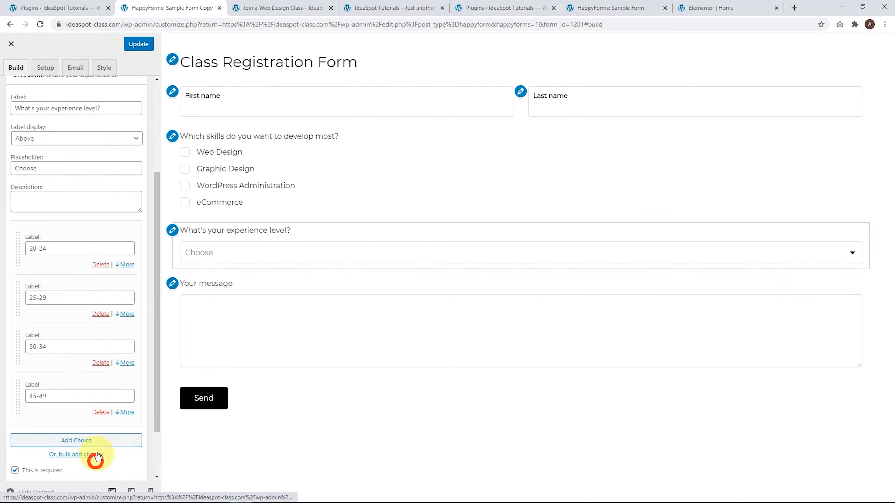
click(100, 412)
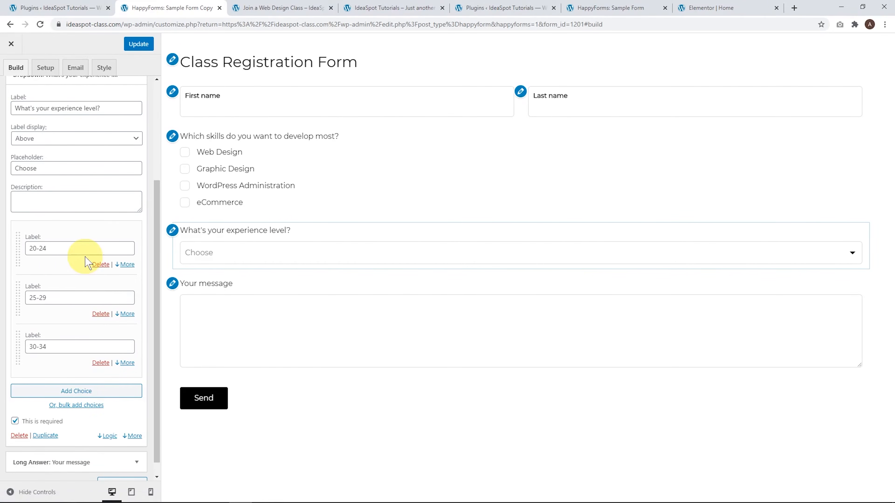
Step: Relabel the three experience level choices Beginner, Some experience and WordPress Veteran, and update the form
drag(57, 249, 3, 244)
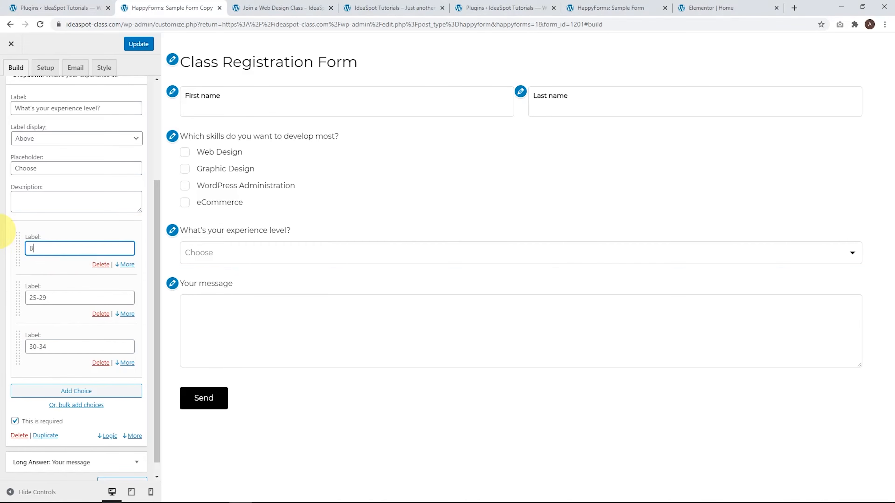
key(Tab)
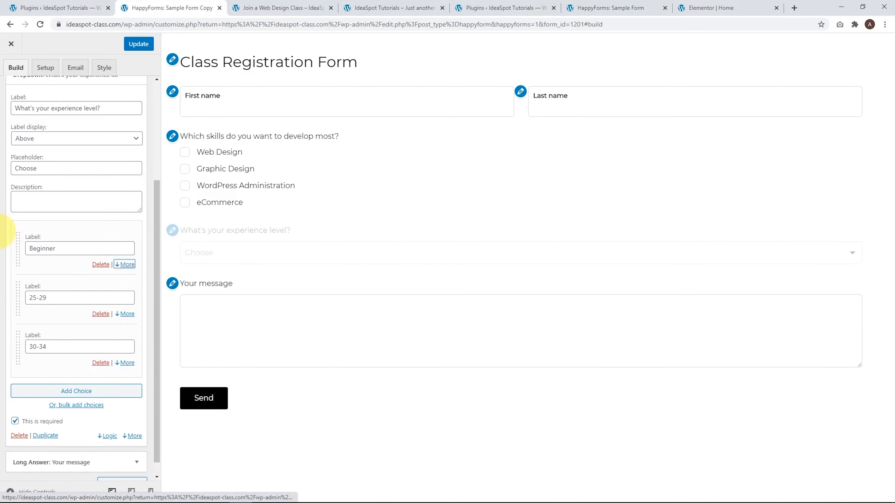
key(Tab)
text(S)
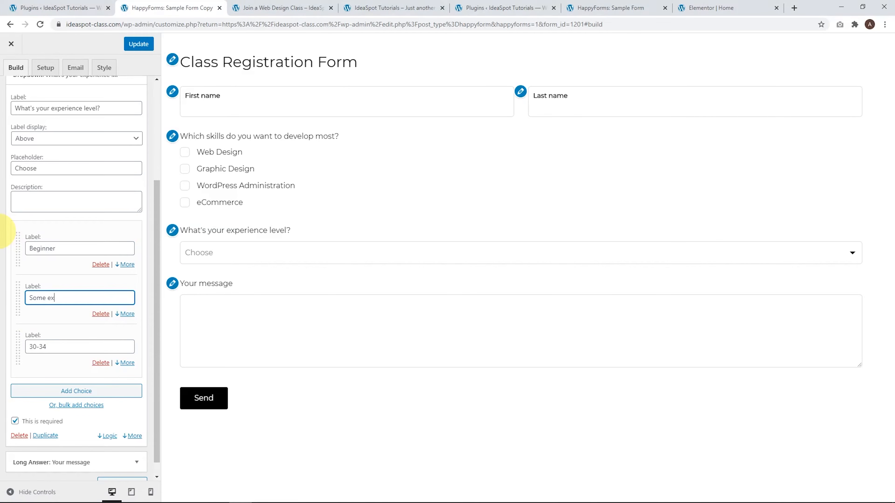
key(Tab)
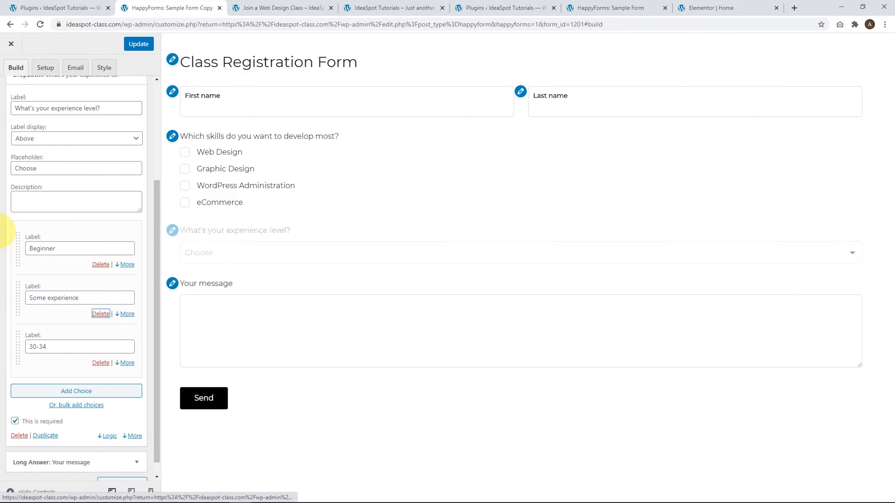
key(Tab)
text(Word)
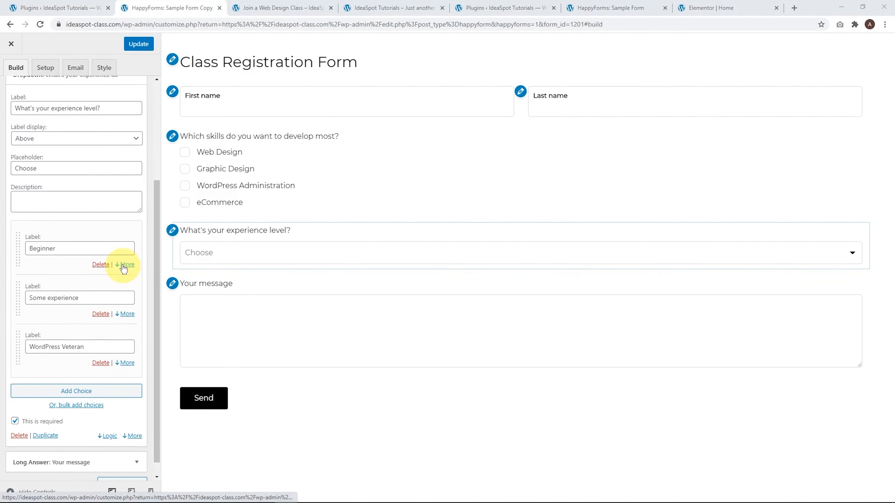
click(139, 44)
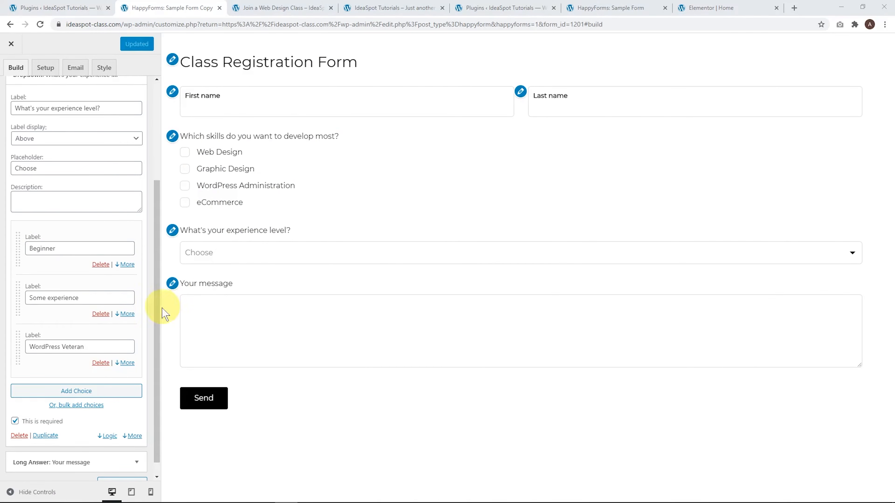
Step: Change the long answer field's label to "Your learning goals"
scroll(81, 396, down, 1)
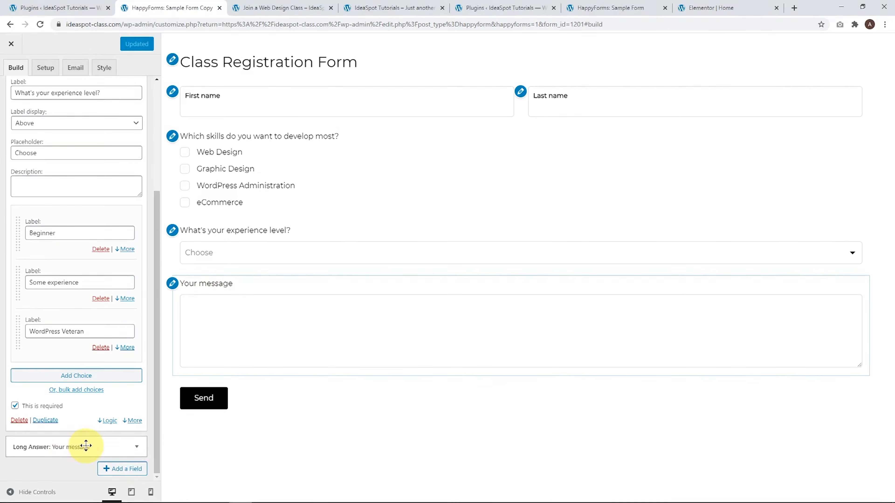
click(139, 450)
click(62, 274)
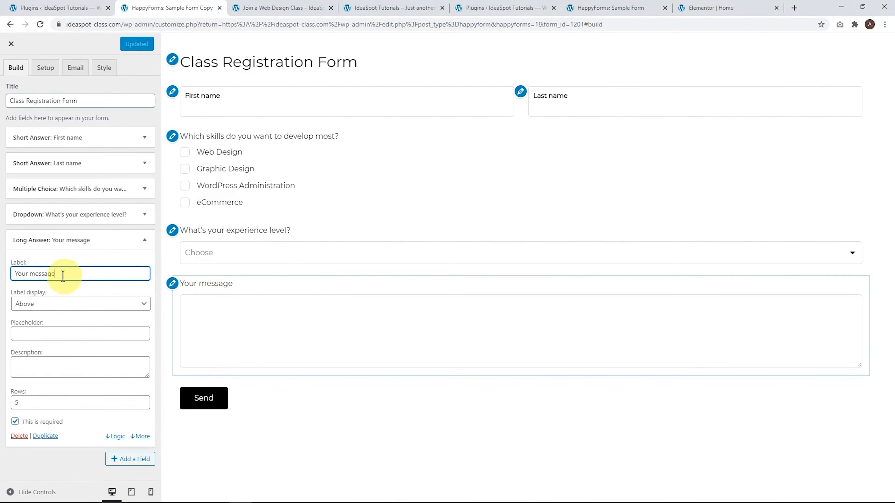
double_click(42, 274)
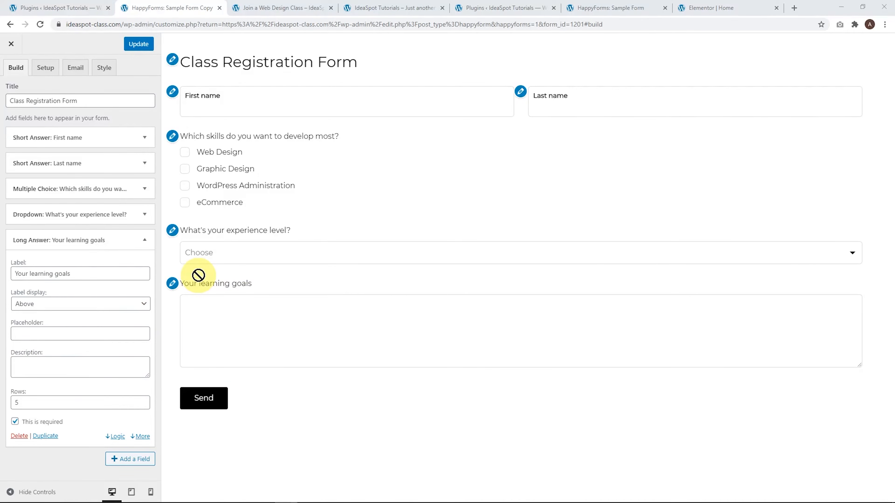
Step: Add the description "What kind of web design project are you working on? Have you already started? Tell us more about what you'd like to get out of our class."
click(58, 365)
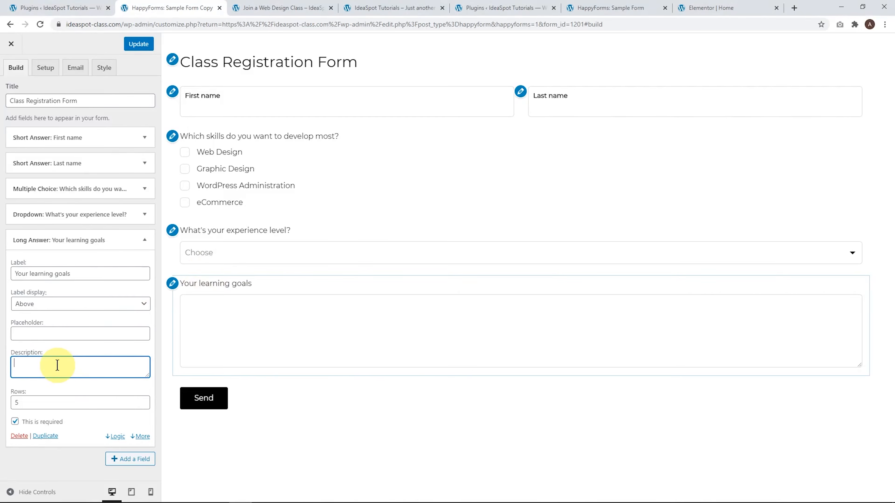
text(What kind of web design project are you working on? Have you already started? Tell us more about what you'd like to get out of our class.)
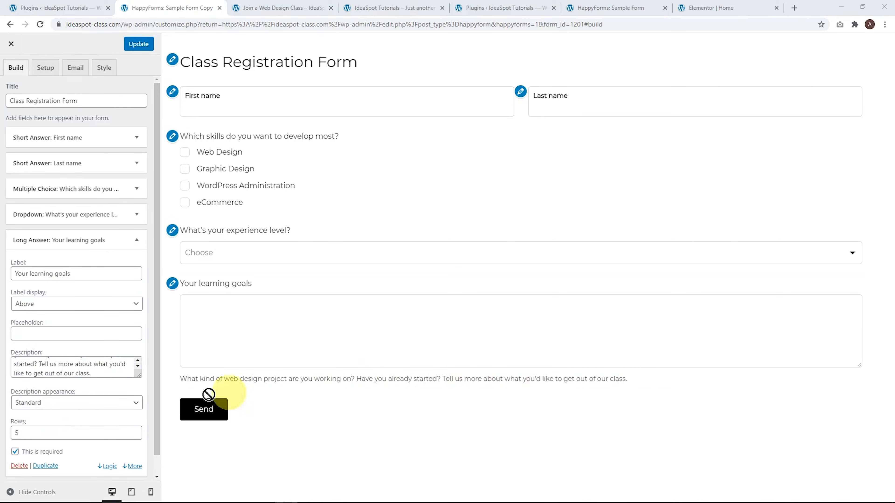
Step: Try the Tooltip and Reveal on focus description appearances for the learning goals field, and return it to Standard
click(106, 404)
click(34, 433)
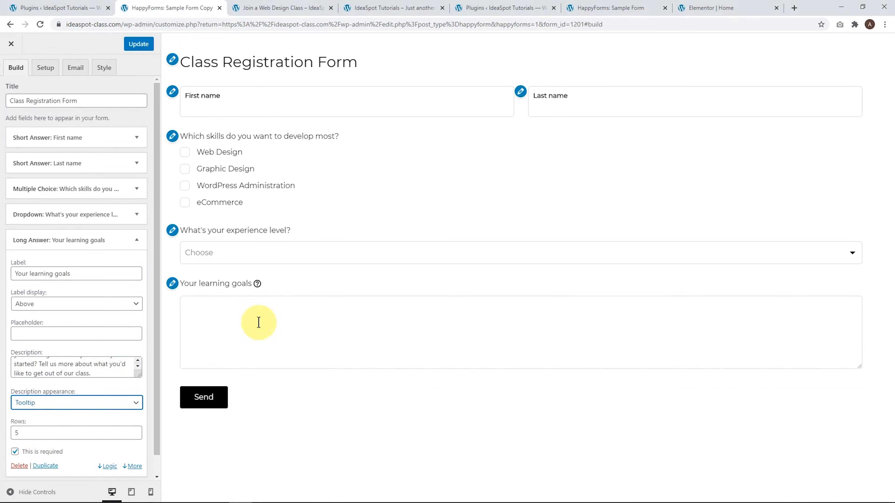
mouse_move(258, 286)
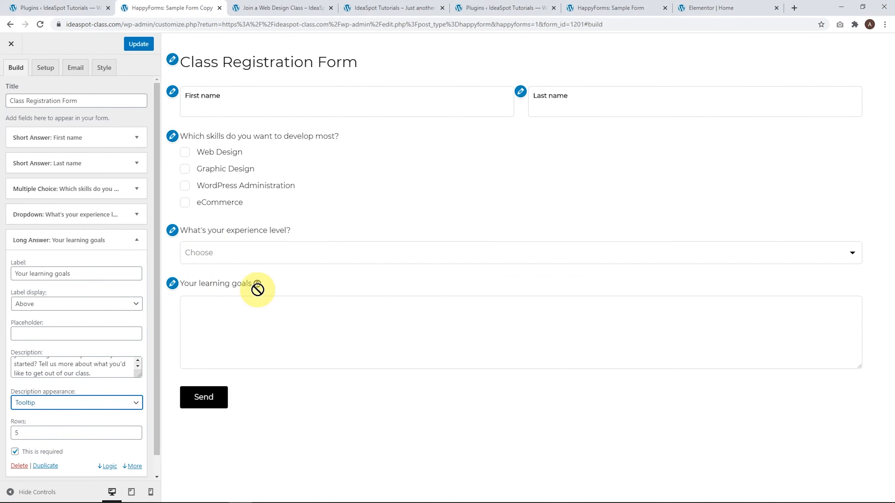
click(110, 402)
click(49, 423)
click(198, 326)
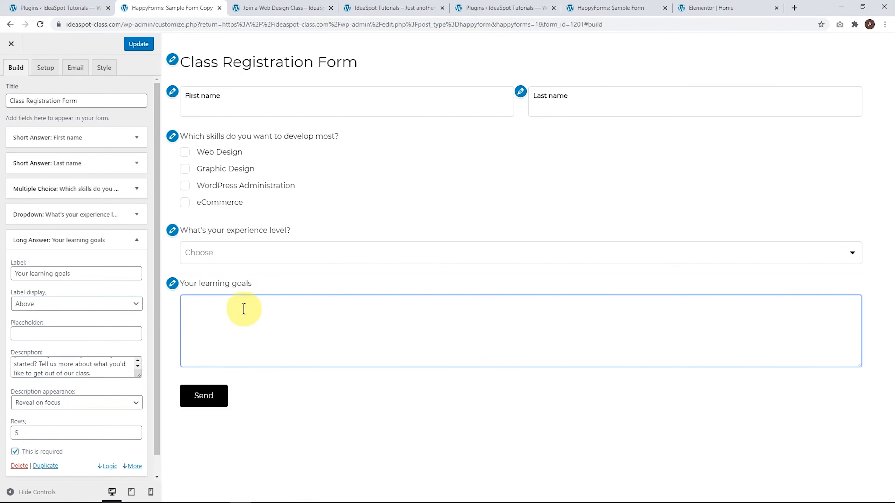
click(92, 403)
click(72, 415)
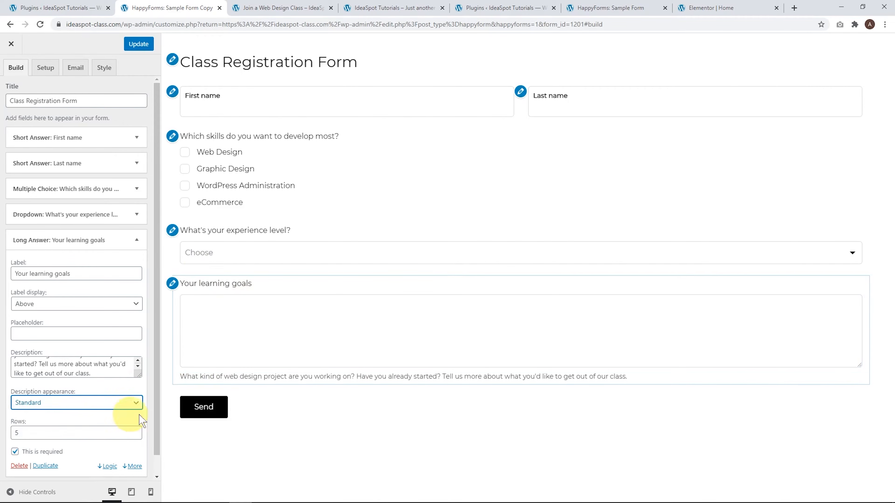
click(80, 402)
click(38, 436)
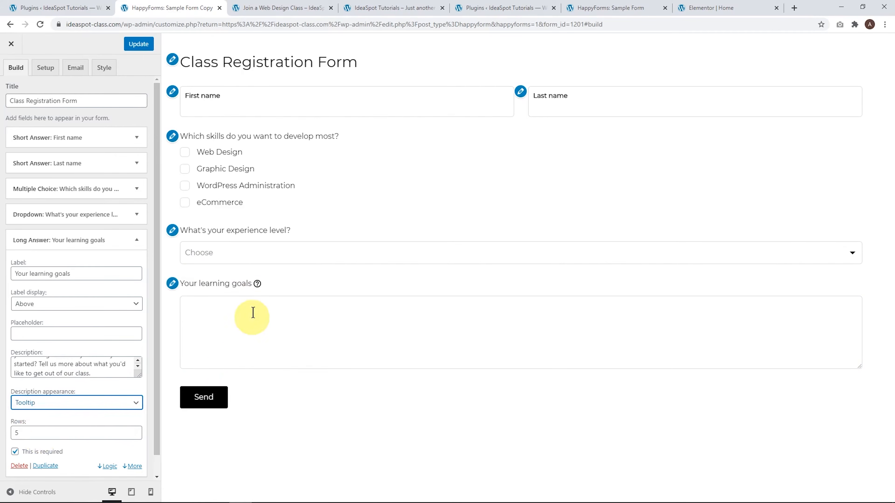
click(100, 402)
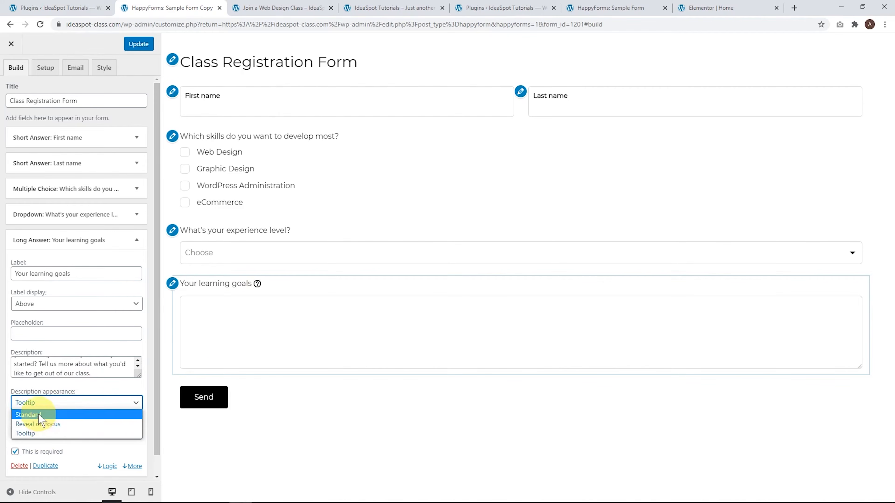
click(35, 415)
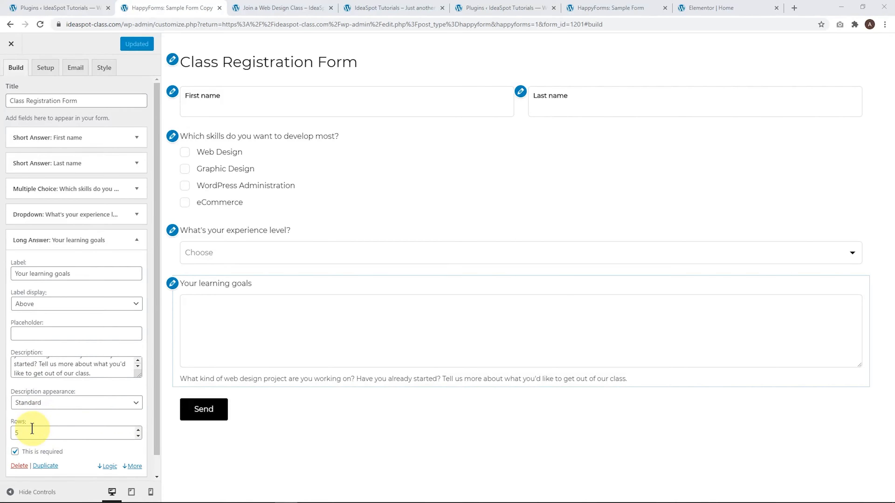
Step: Try 7 rows for the learning goals field, and set it back to 5 rows
click(138, 430)
click(138, 429)
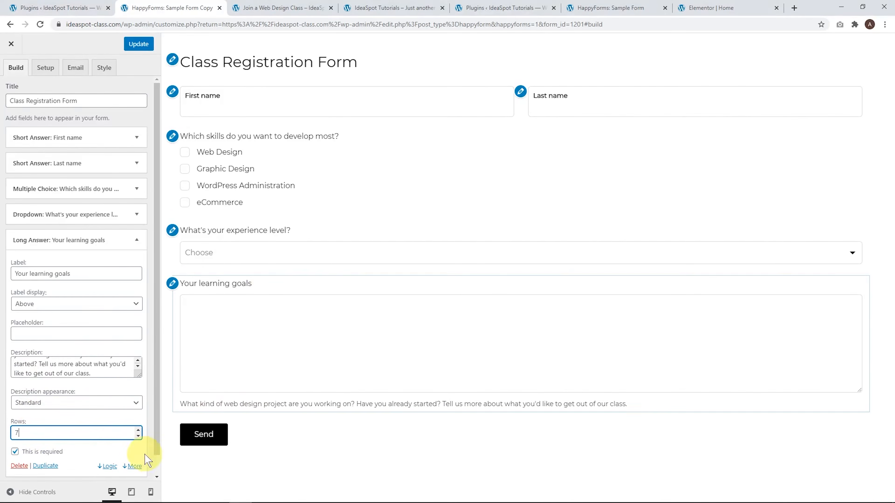
click(138, 436)
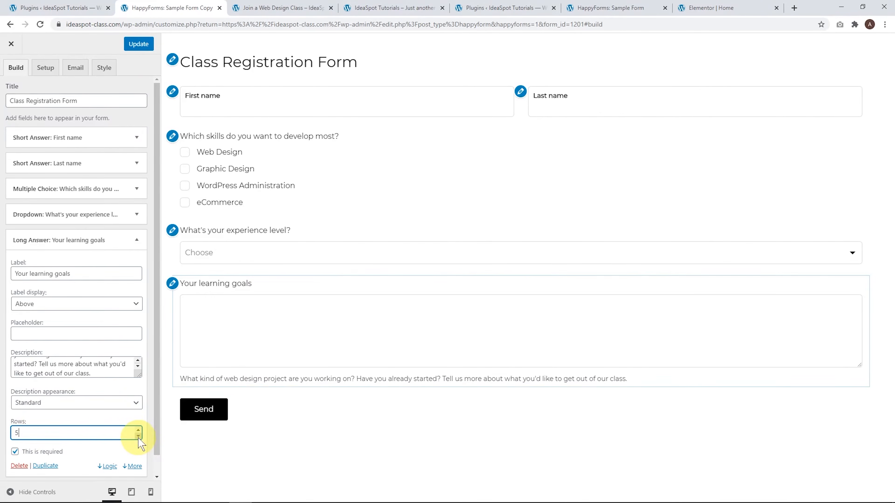
Step: Update the form and add an Email Address field placed between Last name and the skills question
click(139, 50)
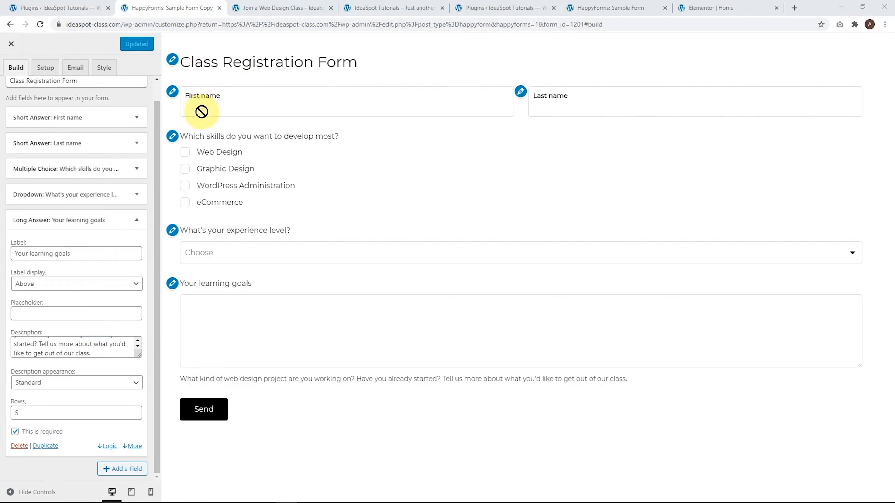
click(118, 470)
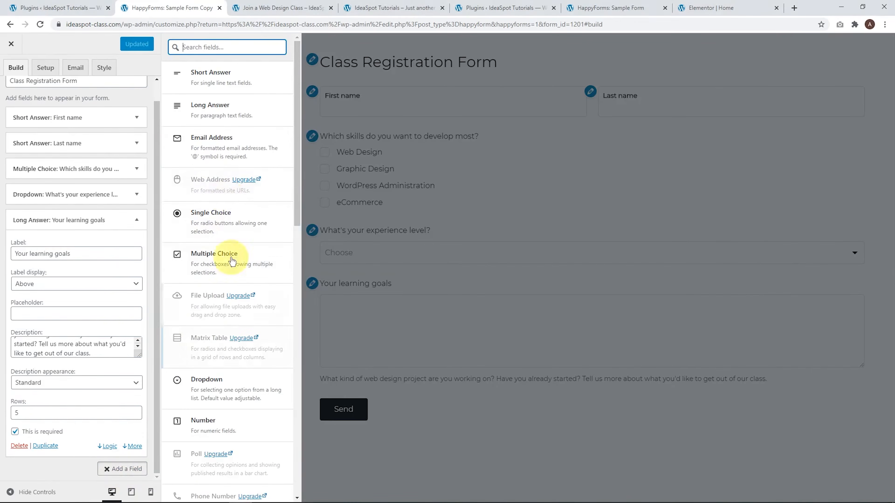
click(211, 137)
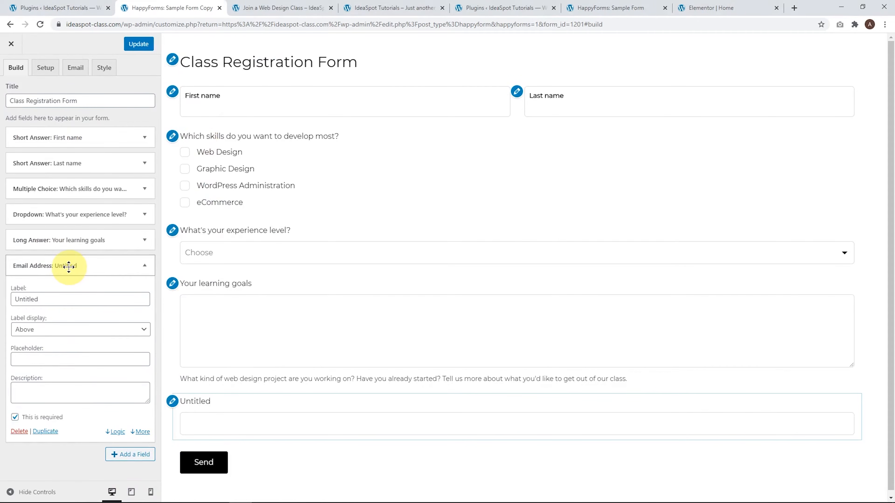
drag(68, 267, 72, 185)
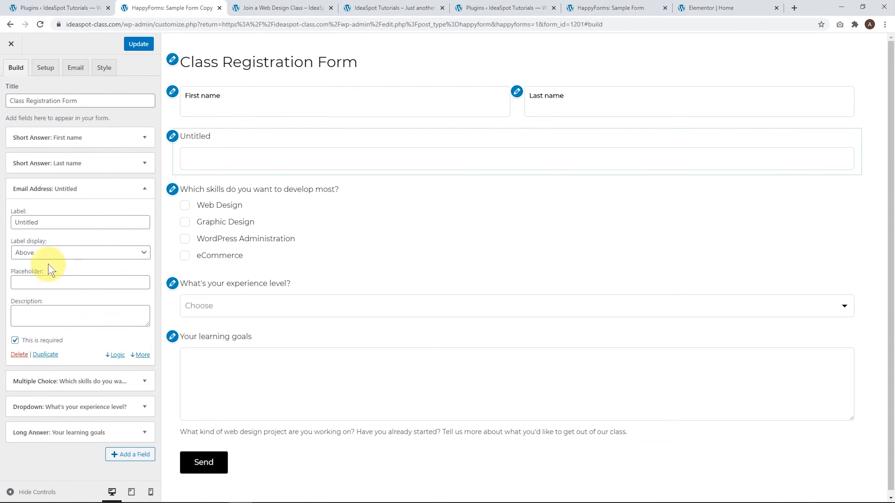
Step: Set the new email address field's label display to Inside and its label to Email
click(58, 253)
click(30, 292)
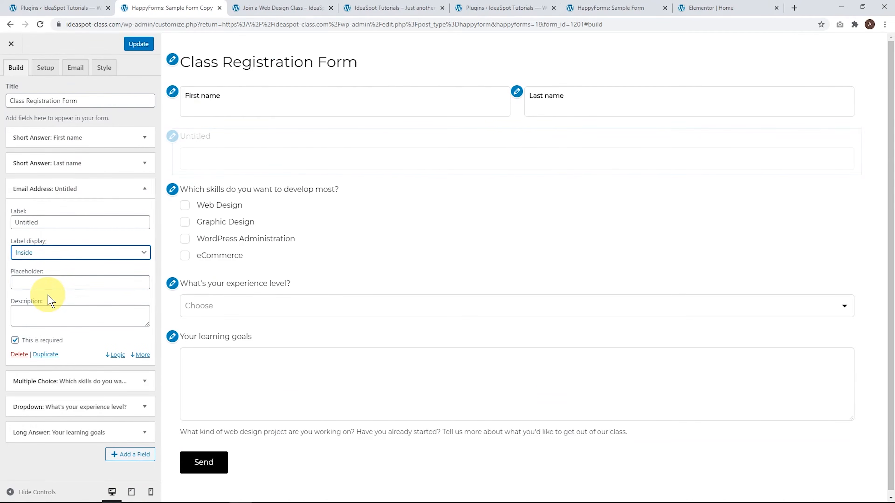
double_click(34, 222)
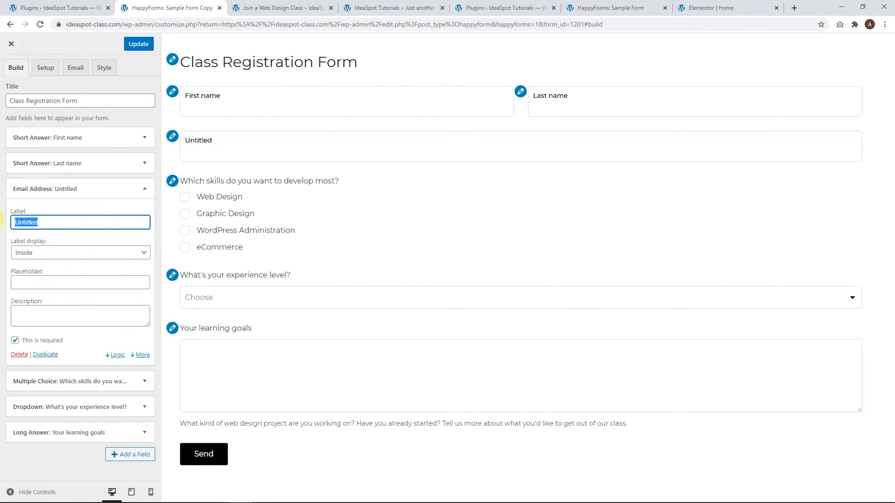
text(Email)
Step: Expand the Email field's additional settings and set its width to Half
click(140, 354)
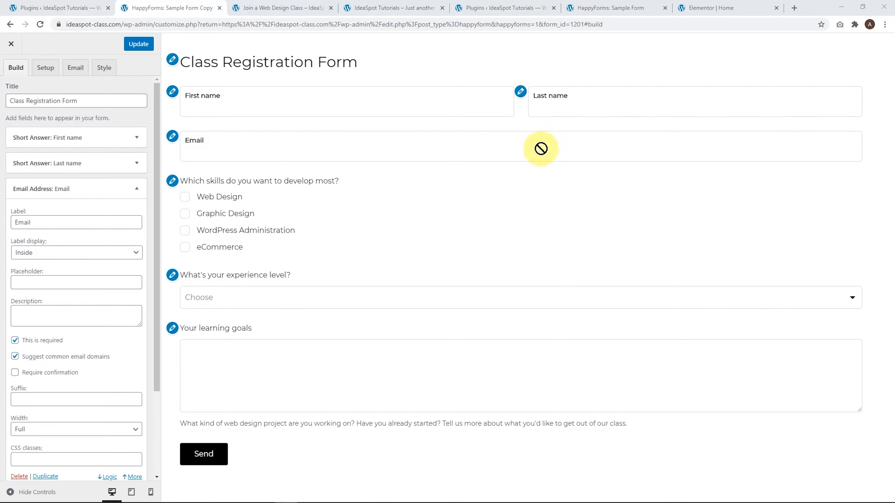
click(75, 437)
click(28, 453)
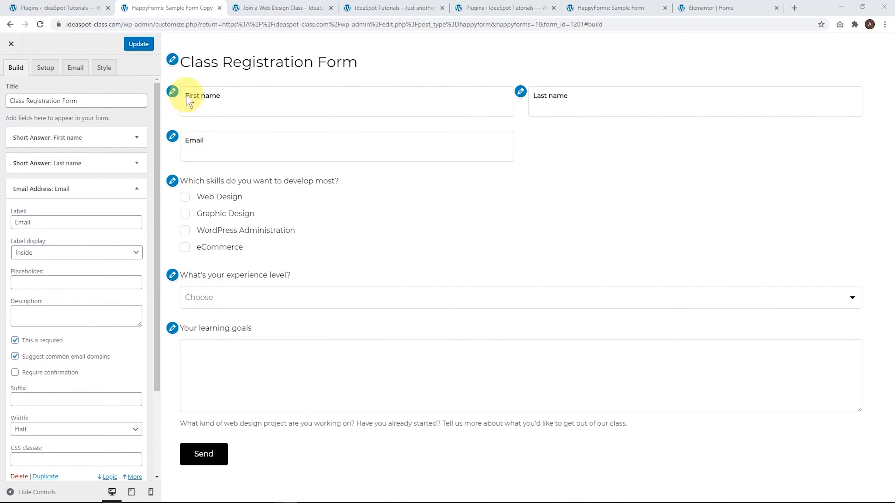
Step: Try making the Email field optional, and make it required again
click(15, 340)
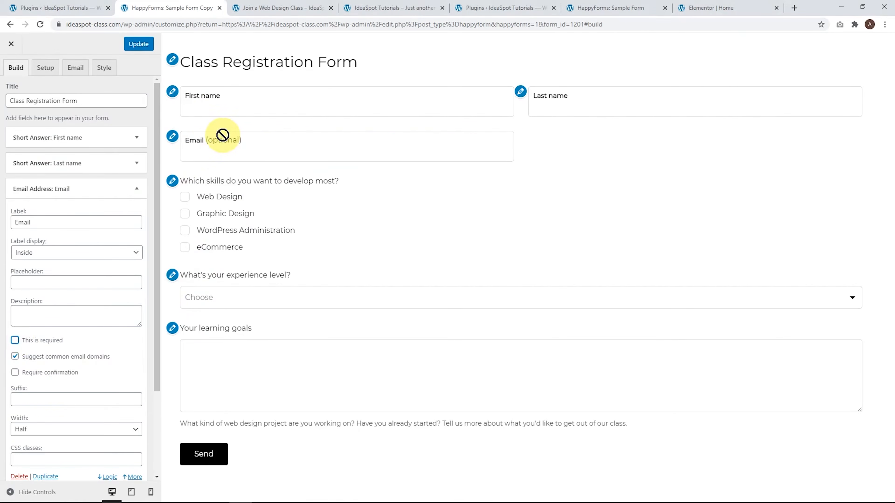
click(15, 340)
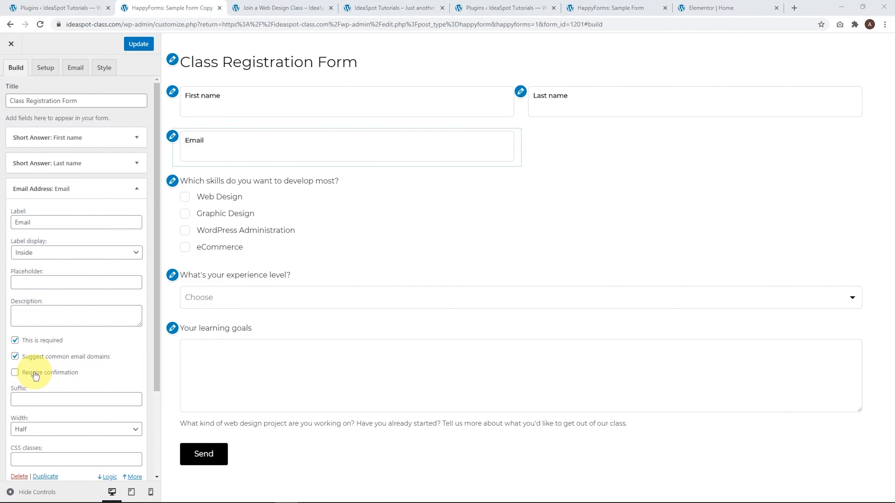
scroll(36, 376, down, 1)
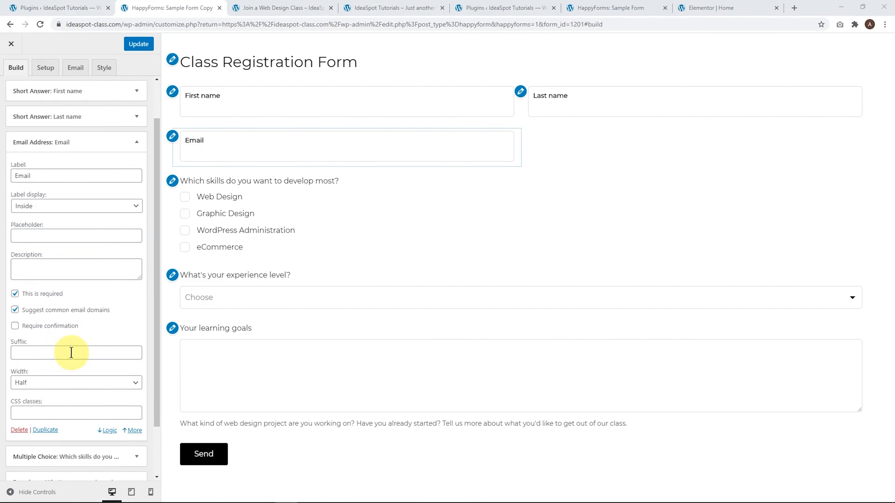
scroll(90, 373, down, 2)
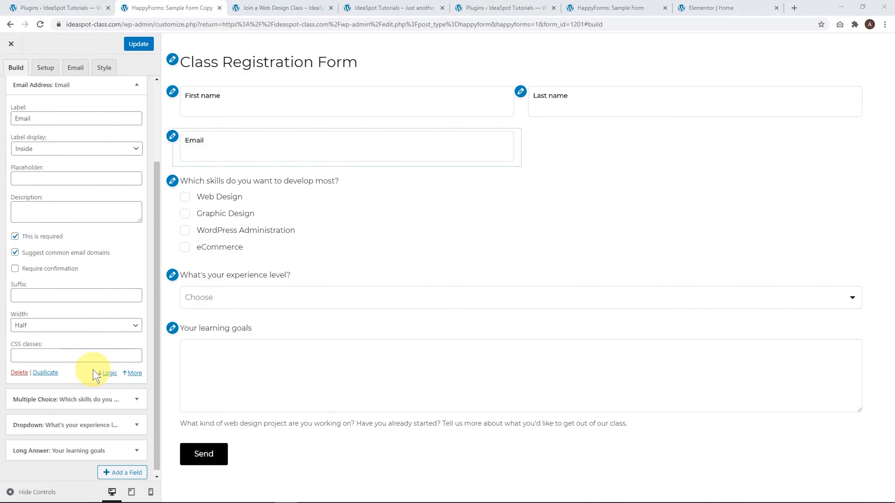
Step: Add a Number field to the form and place it between the Email field and the skills question
click(121, 468)
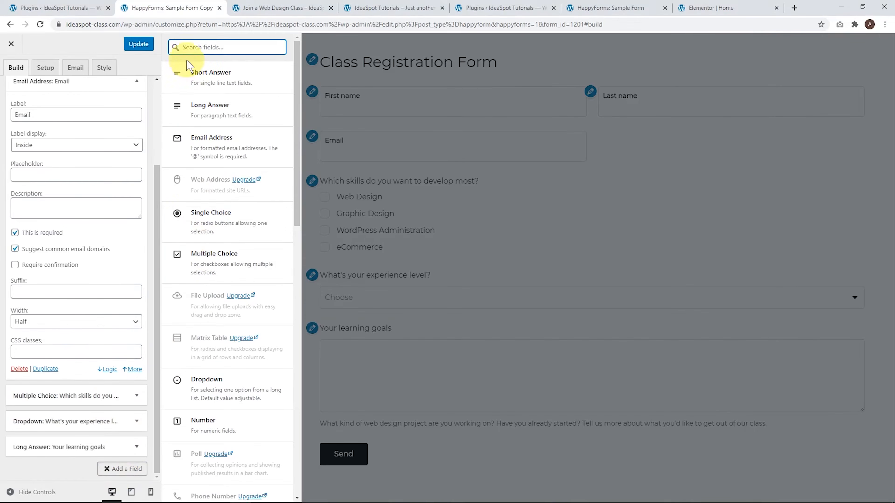
scroll(199, 198, down, 5)
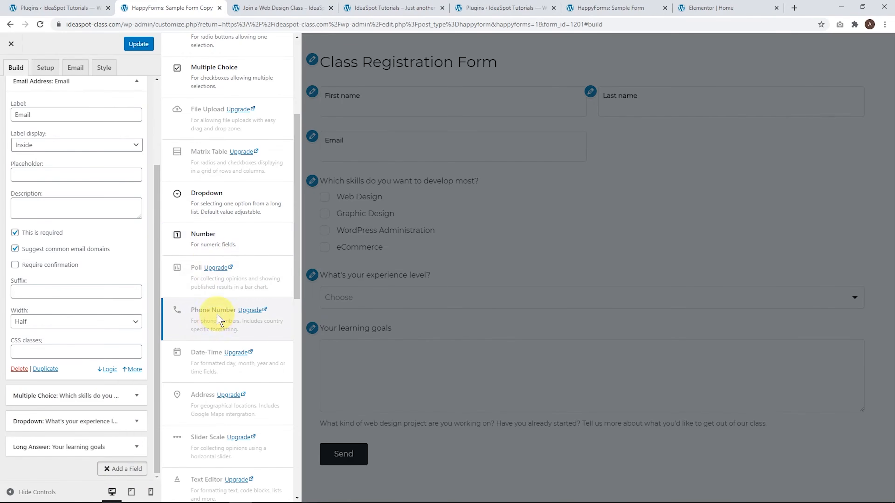
click(206, 247)
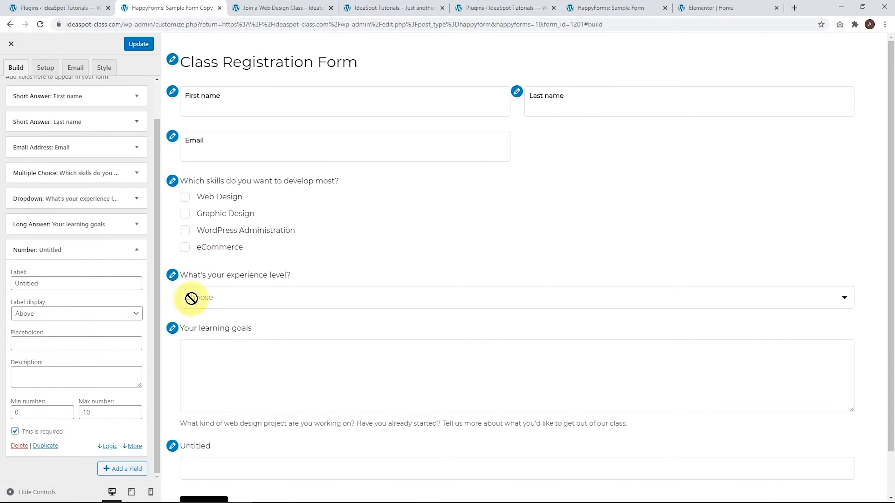
scroll(42, 252, up, 1)
drag(41, 252, 54, 190)
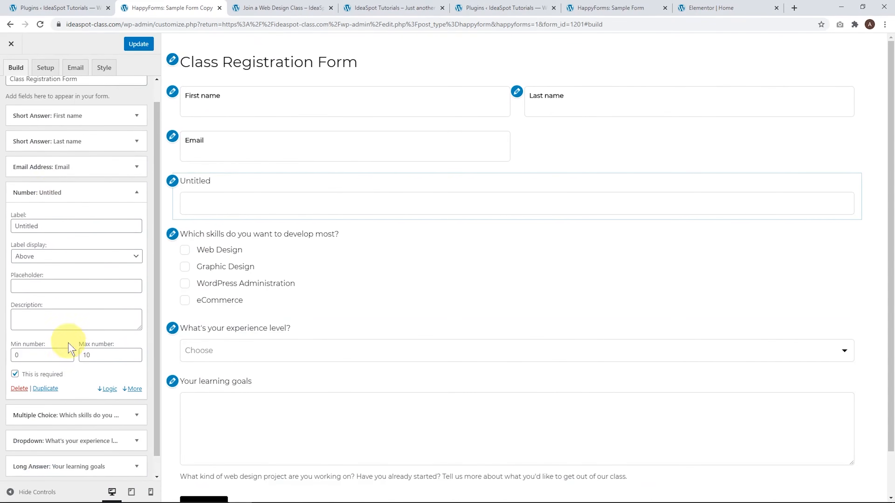
Step: Expand the new number field's additional settings and set its width to Half
click(131, 388)
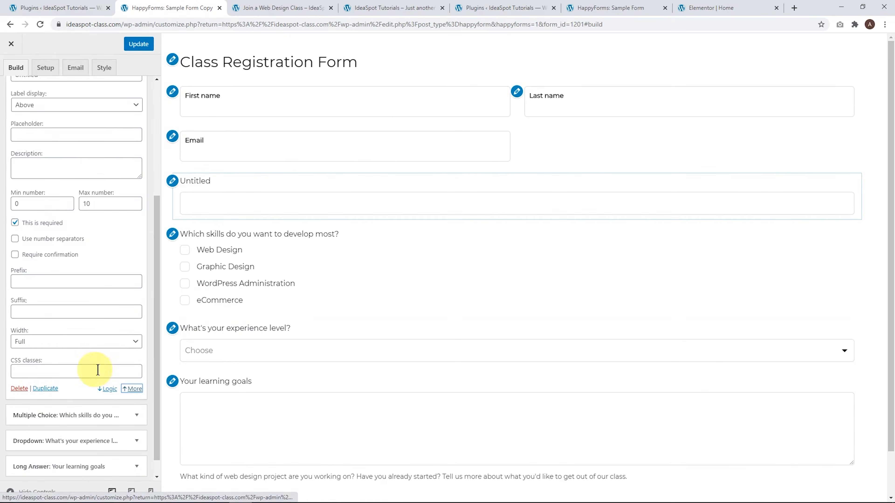
click(44, 341)
click(38, 362)
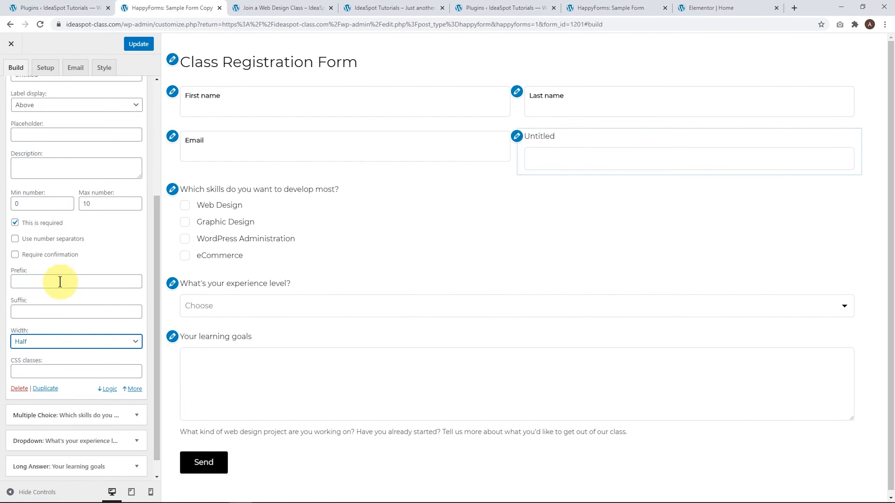
scroll(60, 281, up, 5)
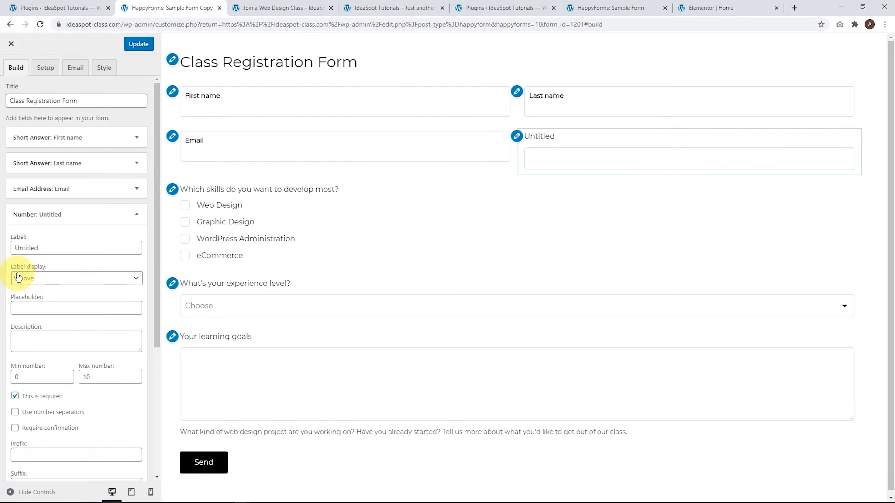
click(46, 278)
click(43, 316)
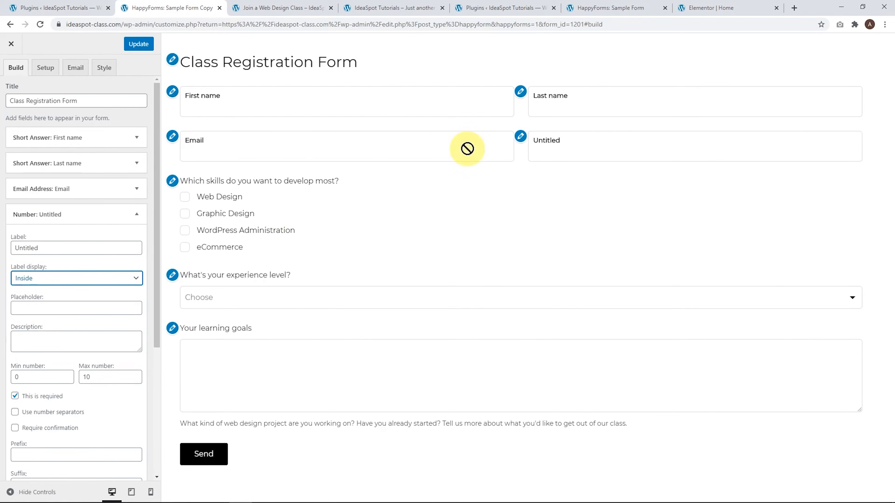
drag(39, 248, 9, 244)
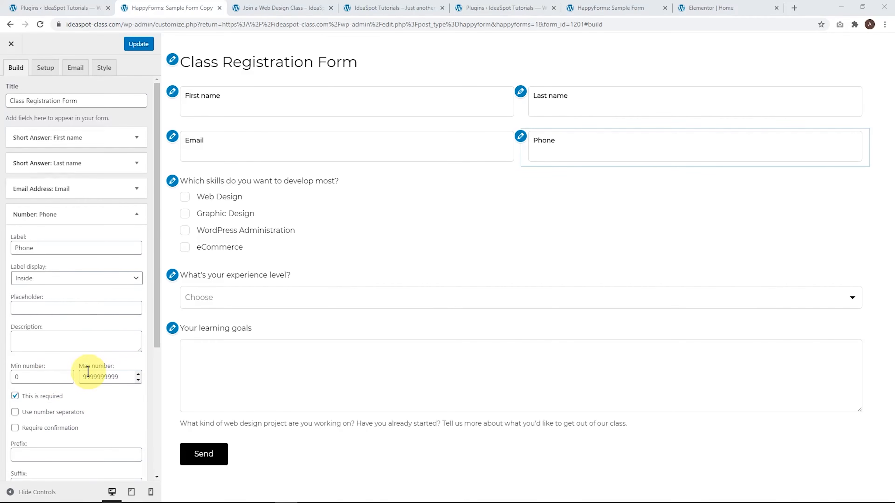
click(136, 44)
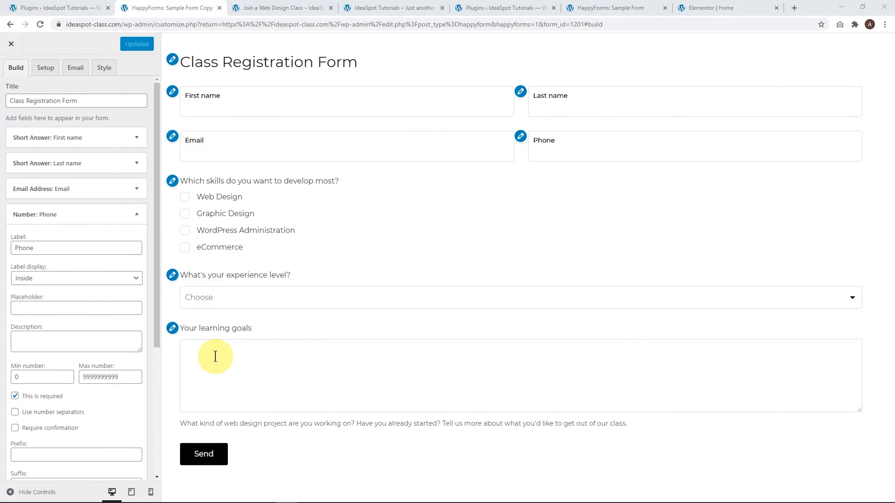
Step: Add a Single Choice field labelled "Have you subscribed to IdeaSpot?" to the form
scroll(78, 211, down, 5)
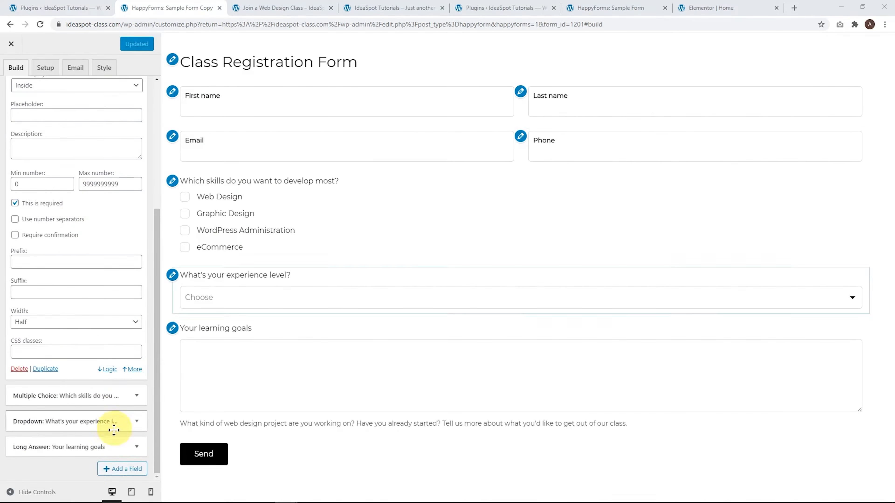
click(110, 473)
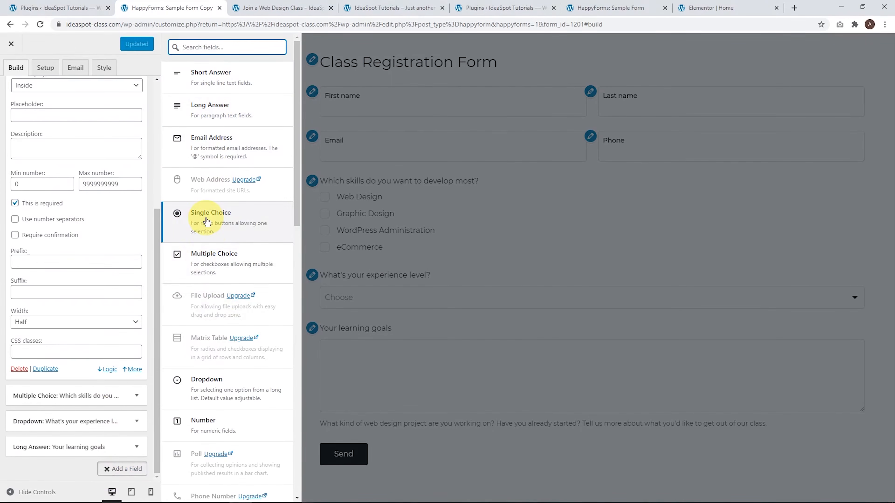
scroll(213, 313, down, 3)
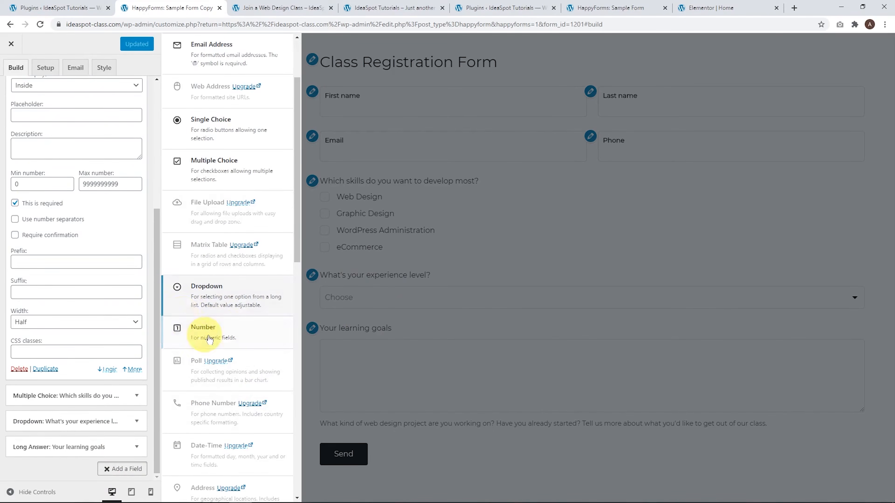
scroll(219, 353, down, 9)
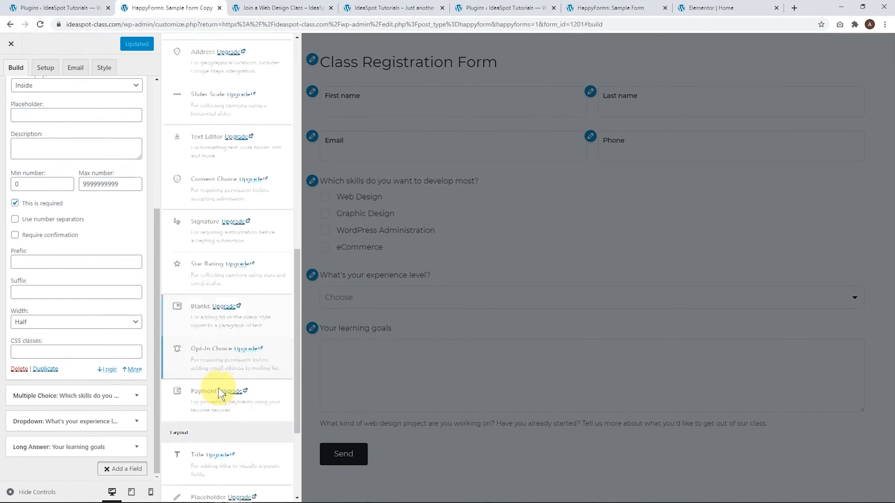
scroll(225, 444, up, 12)
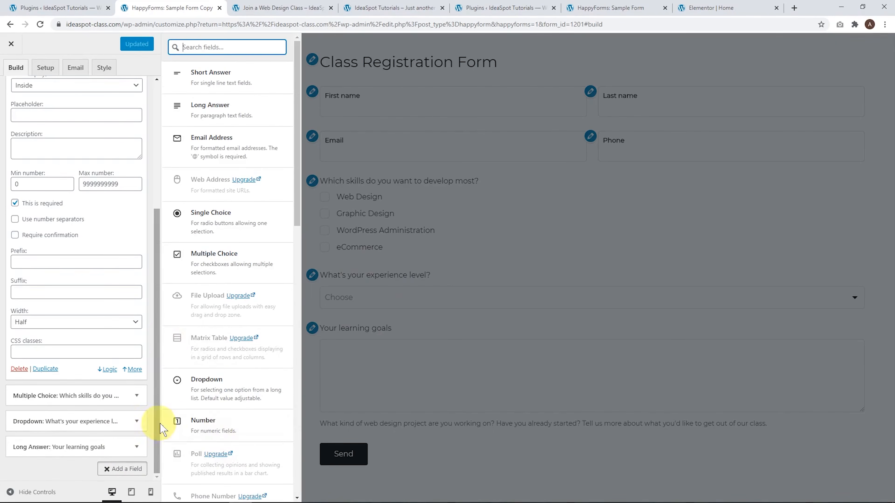
click(227, 224)
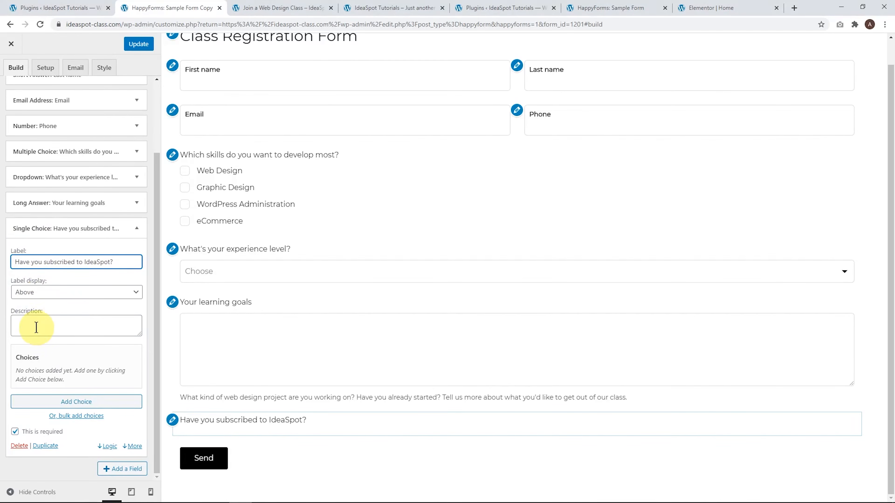
Step: Give the subscription question two choices, "Yes" and "I'll do it now"
click(66, 401)
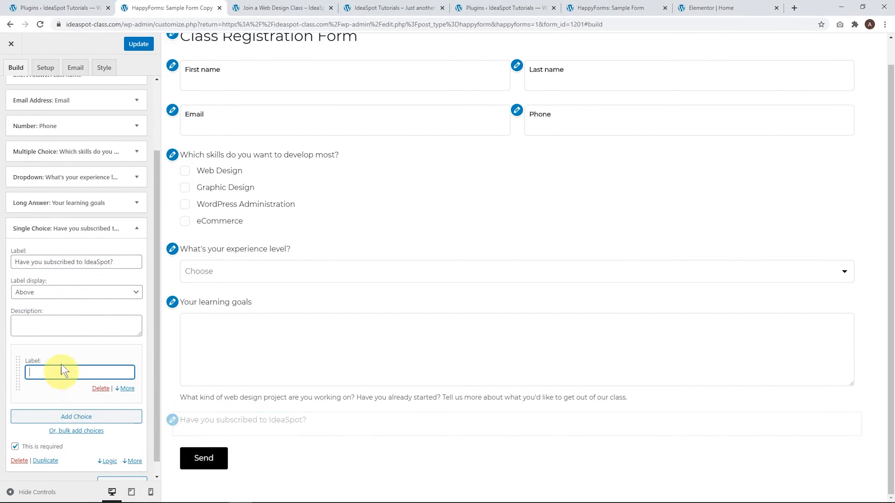
text(Yes)
click(75, 416)
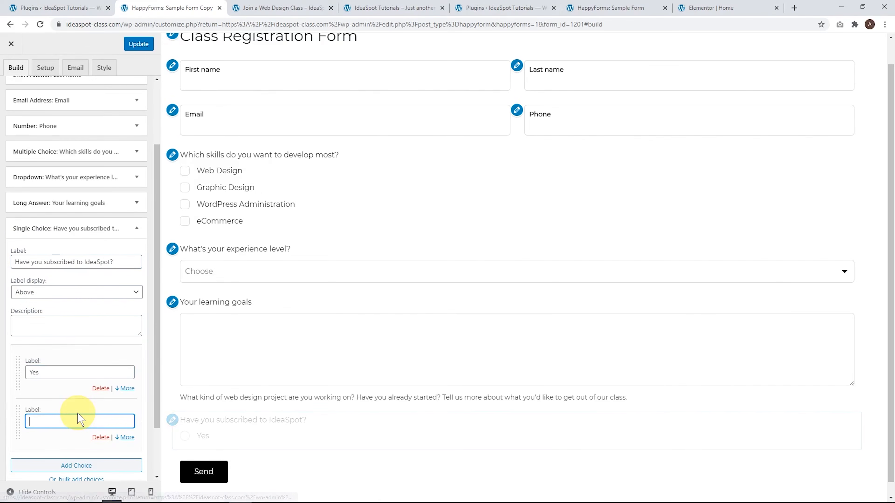
text(I'll do it now)
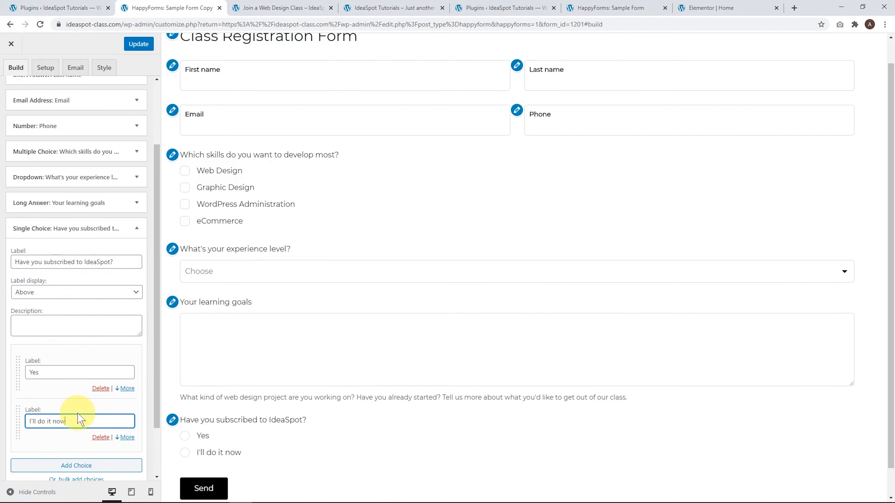
Step: Collapse the subscription question and move it between the skills question and the experience level dropdown
scroll(78, 415, down, 3)
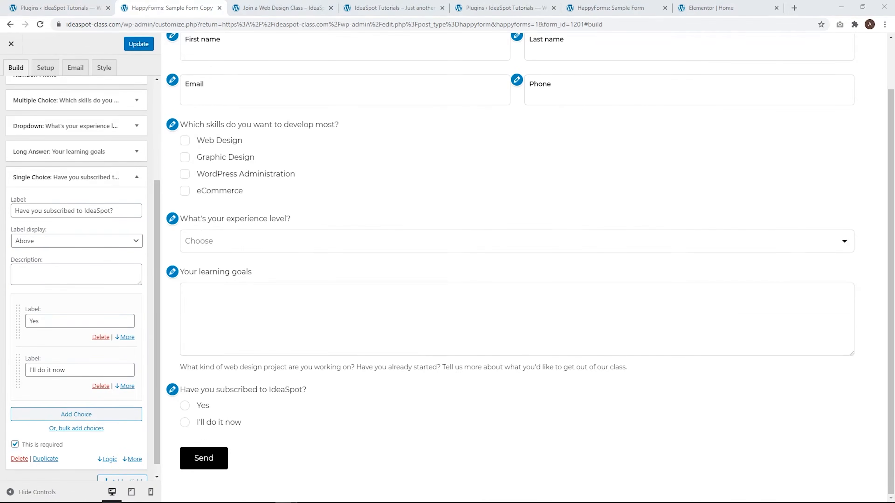
click(137, 177)
drag(114, 314, 95, 264)
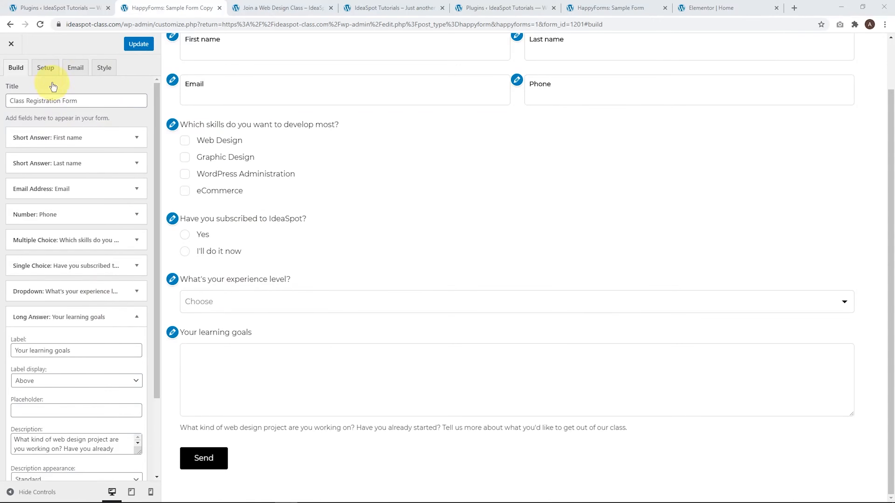
Step: Review the form's setup options for the thank-you message, error message and submit button label
click(45, 67)
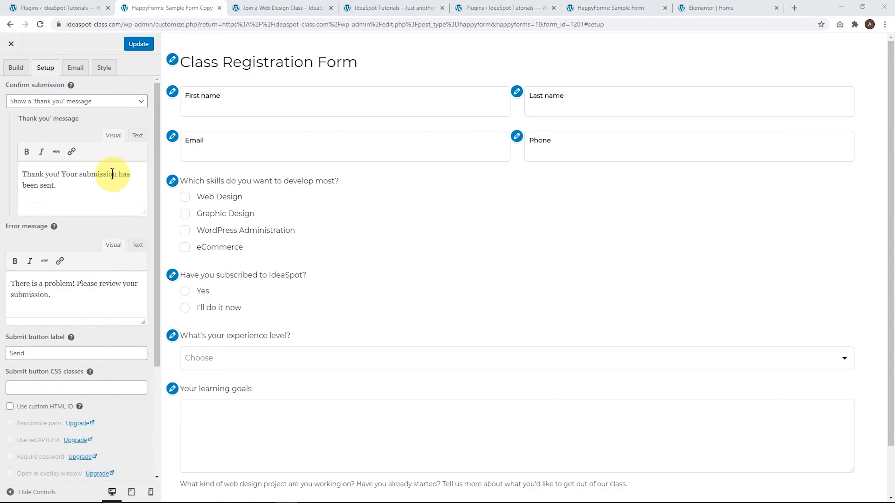
scroll(63, 166, down, 3)
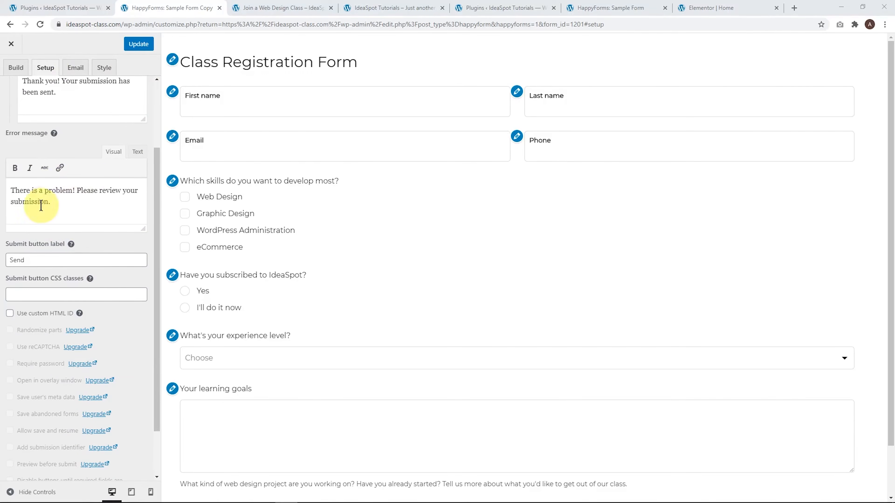
scroll(316, 254, down, 2)
scroll(101, 280, down, 2)
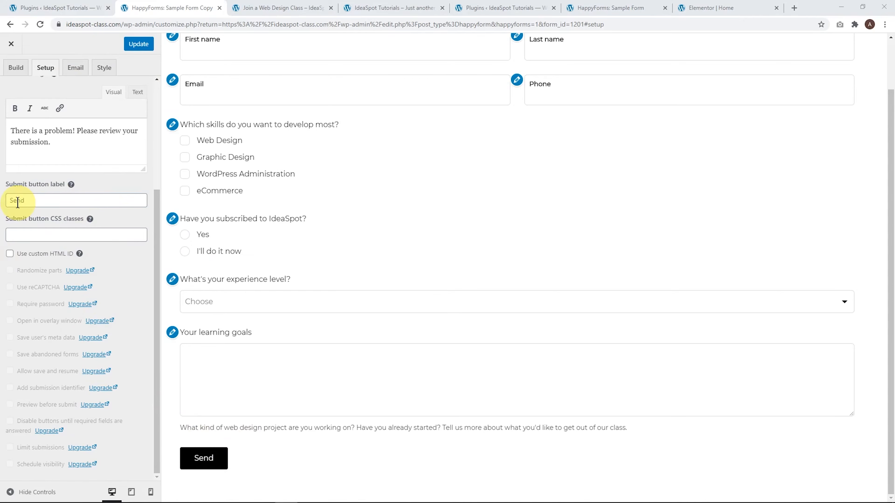
scroll(110, 286, up, 5)
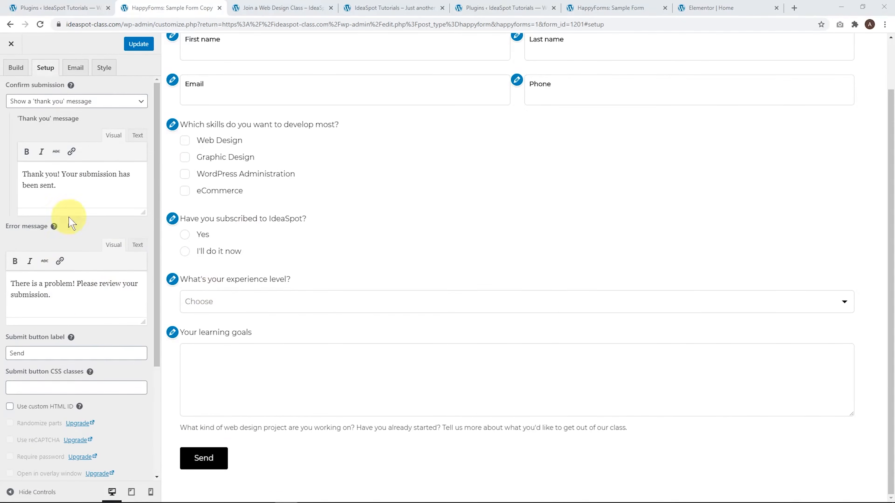
Step: In the form's email settings, replace the confirmation email's From address with an address at the site's own domain
click(75, 67)
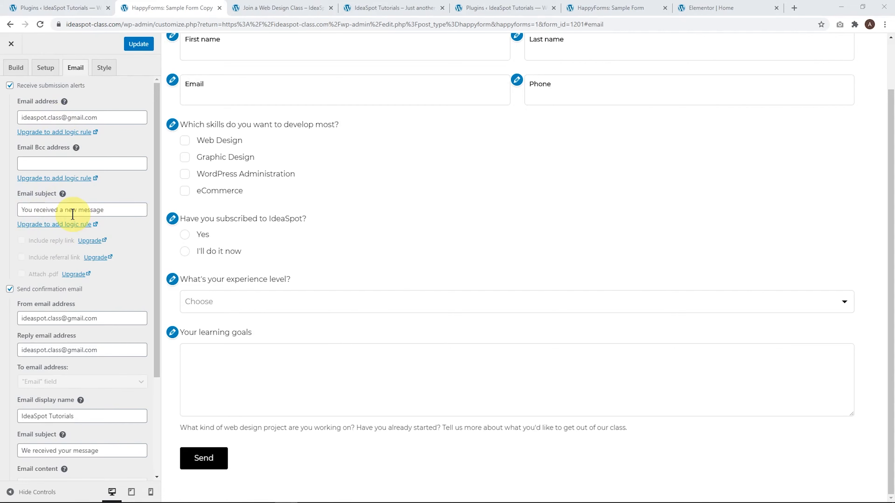
scroll(72, 214, down, 2)
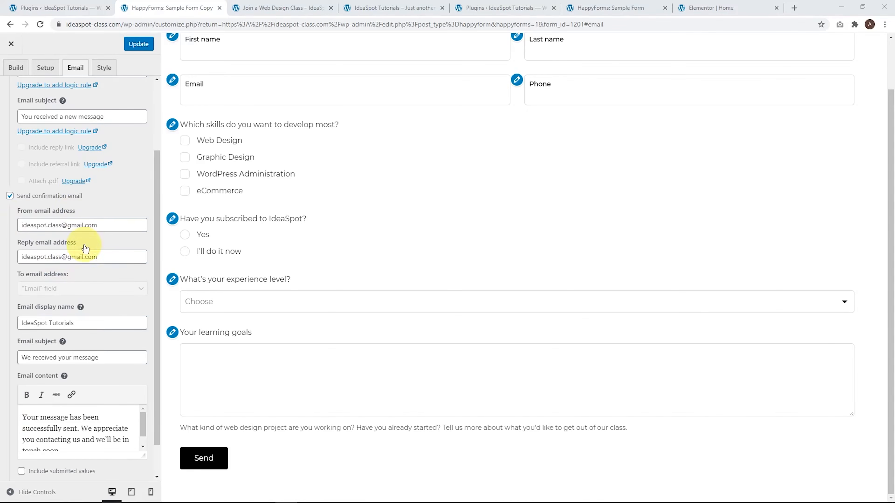
drag(142, 24, 40, 22)
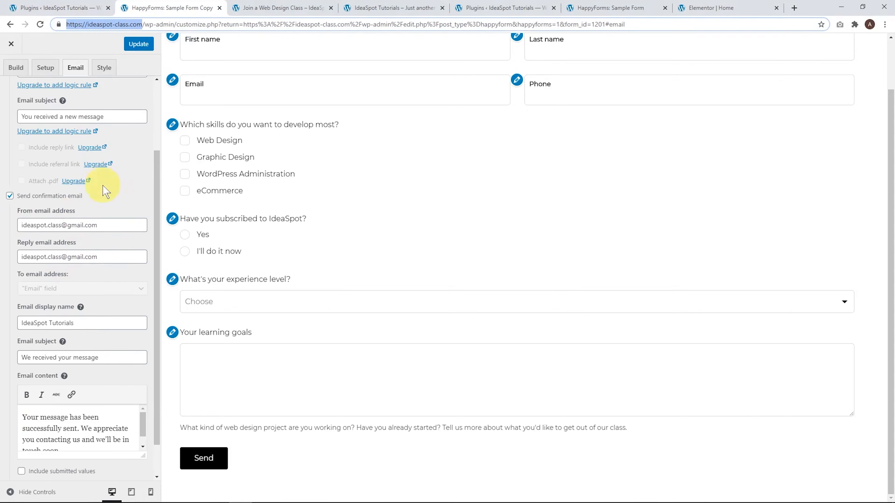
drag(112, 230, 74, 227)
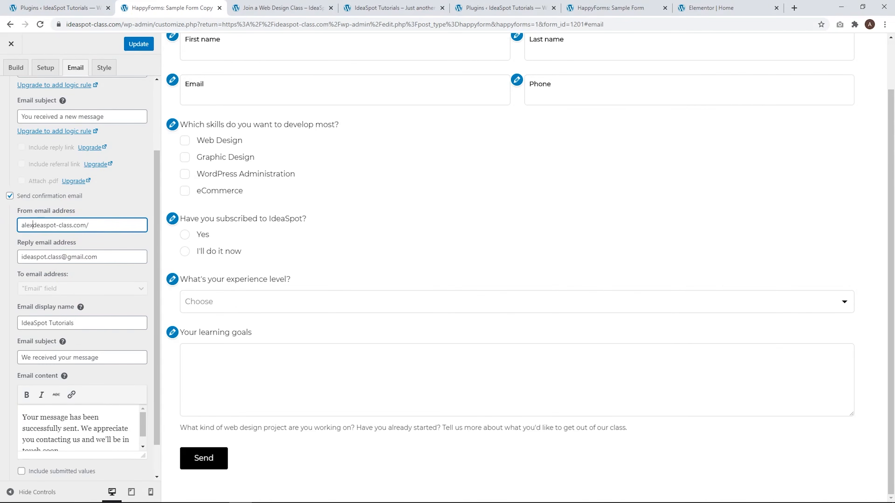
click(130, 223)
key(BackSpace)
Step: Copy the From email address into the confirmation email's Reply email address
key(ctrl+a)
key(ctrl+c)
click(122, 257)
key(ctrl+a)
key(ctrl+v)
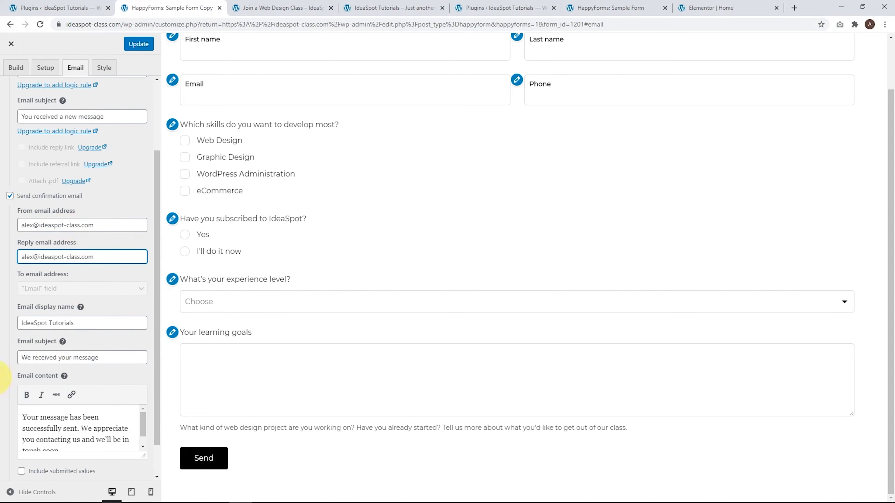
Step: Set the confirmation email's display name to IdeaSpot and choose to include the submitted values in the message
double_click(58, 323)
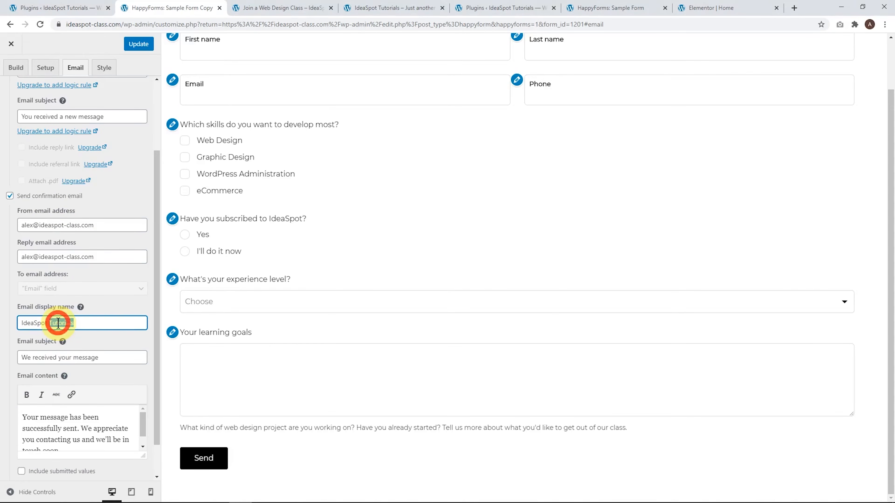
key(BackSpace)
scroll(110, 340, down, 1)
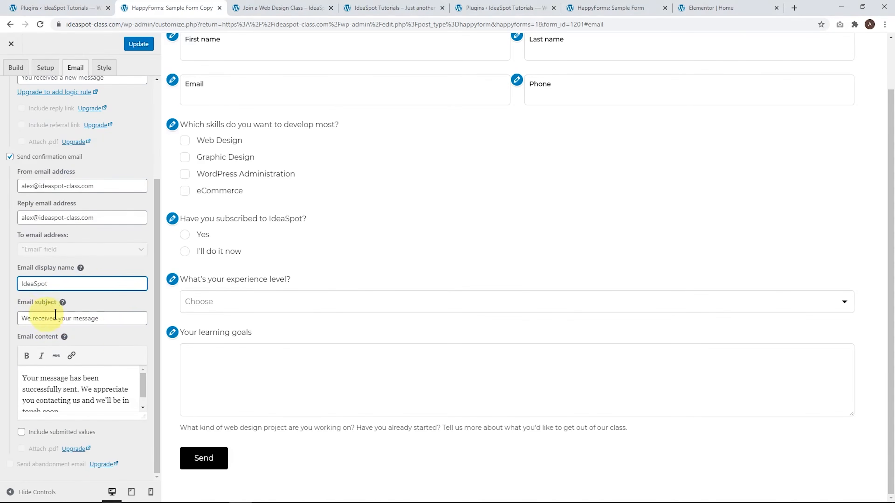
scroll(106, 386, down, 1)
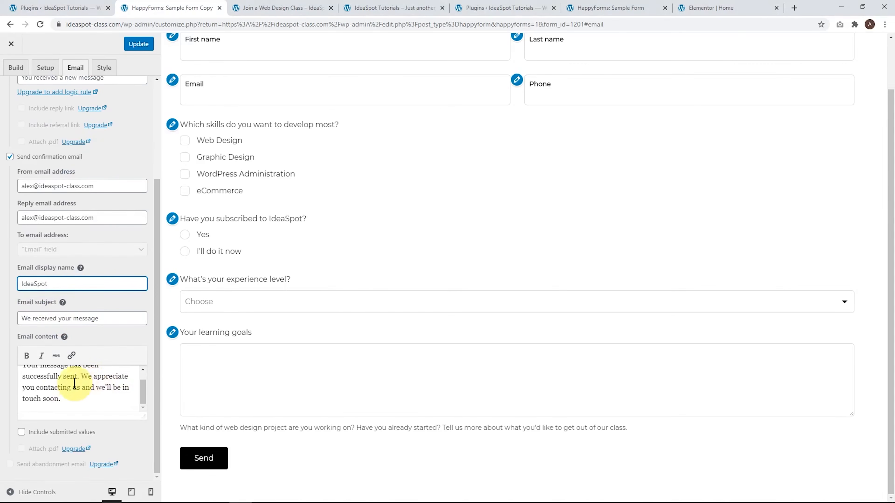
scroll(77, 392, up, 1)
scroll(80, 378, down, 1)
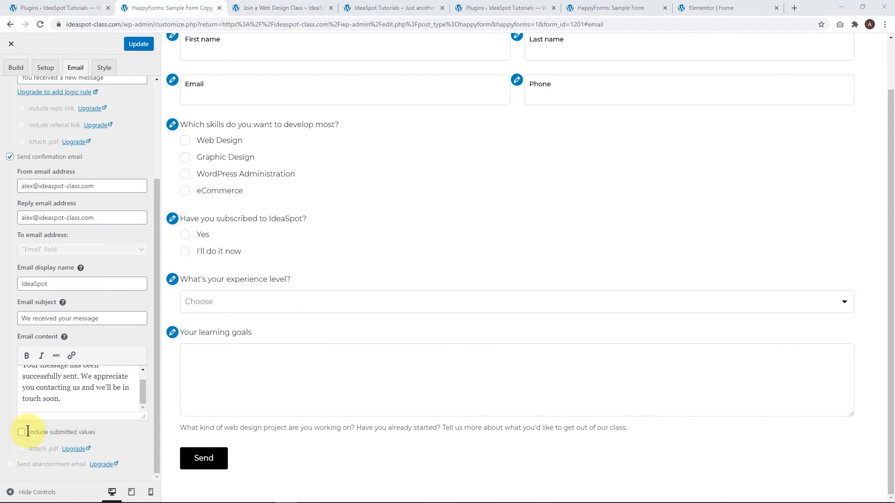
click(22, 431)
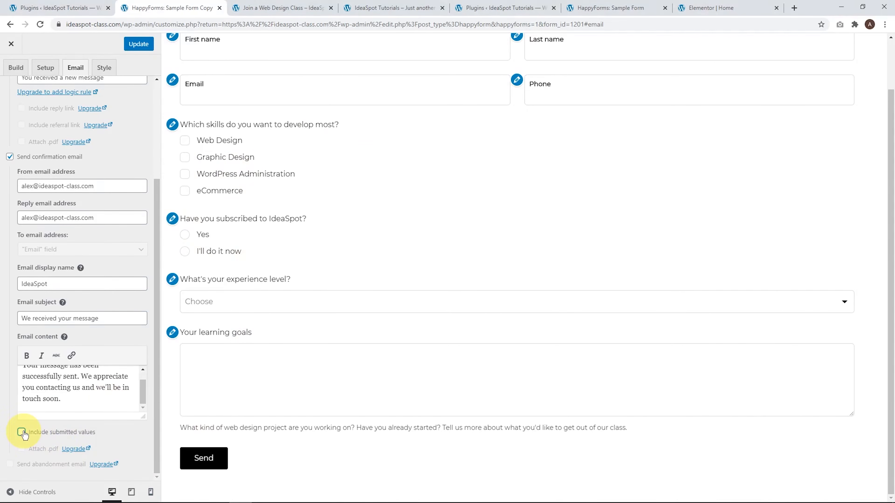
Step: Save the form's email settings and open the style options for the submit button
click(138, 44)
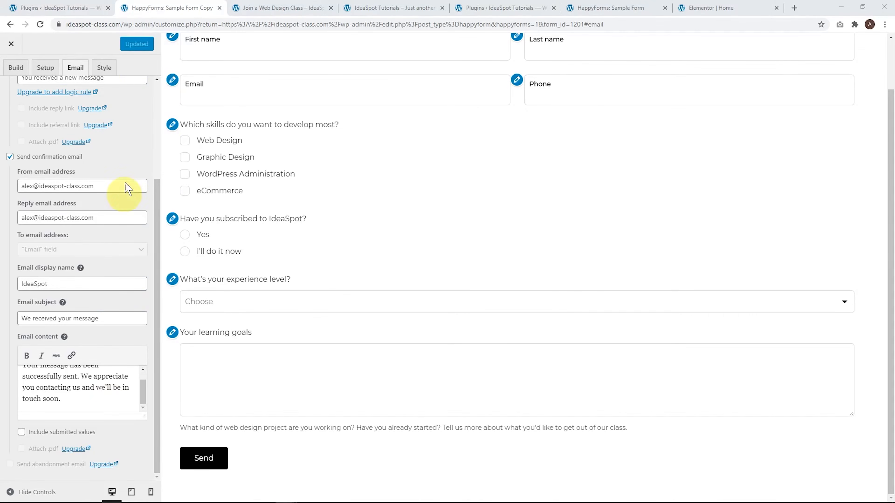
click(109, 71)
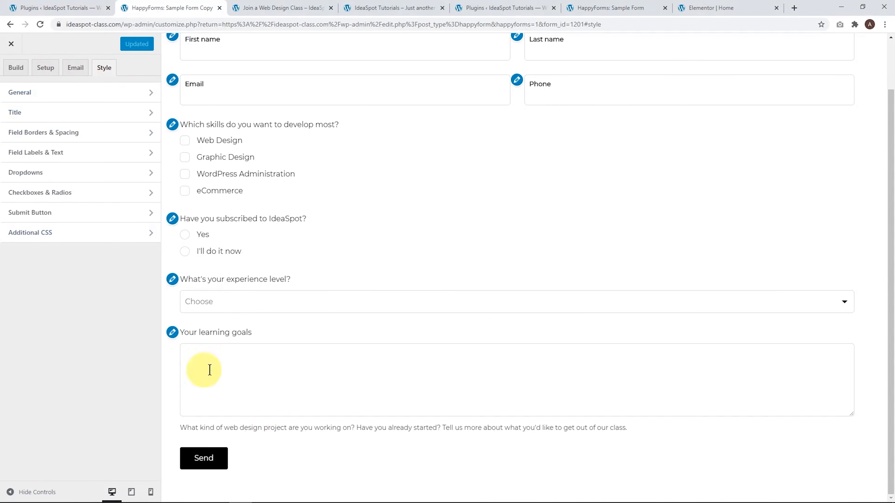
click(53, 214)
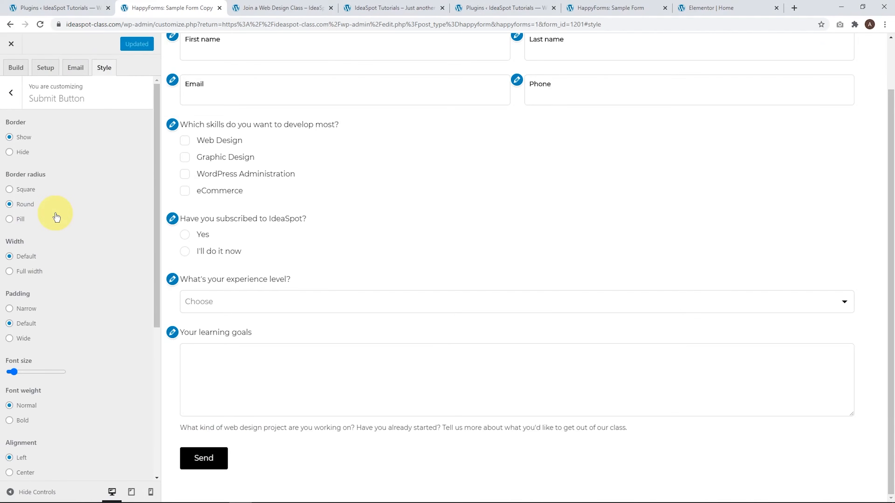
scroll(56, 217, down, 6)
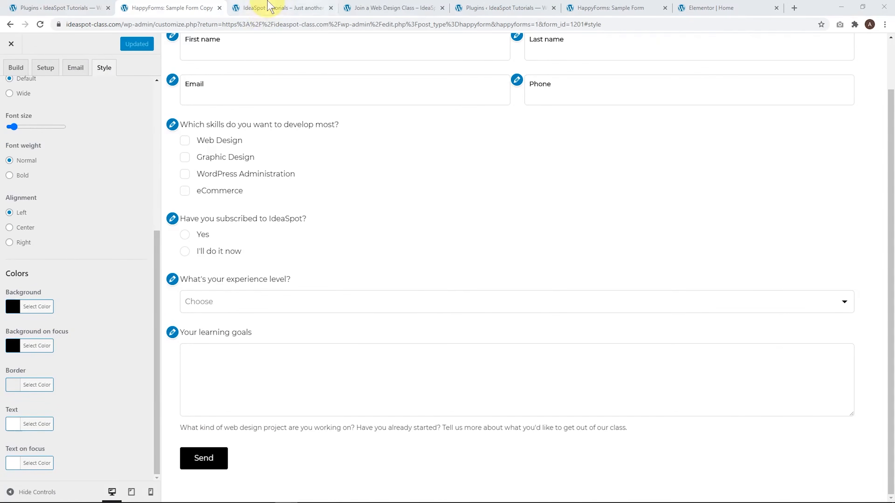
Step: Check the button color on the site's homepage and set the submit button's background color to #075aae
click(270, 7)
scroll(408, 307, down, 12)
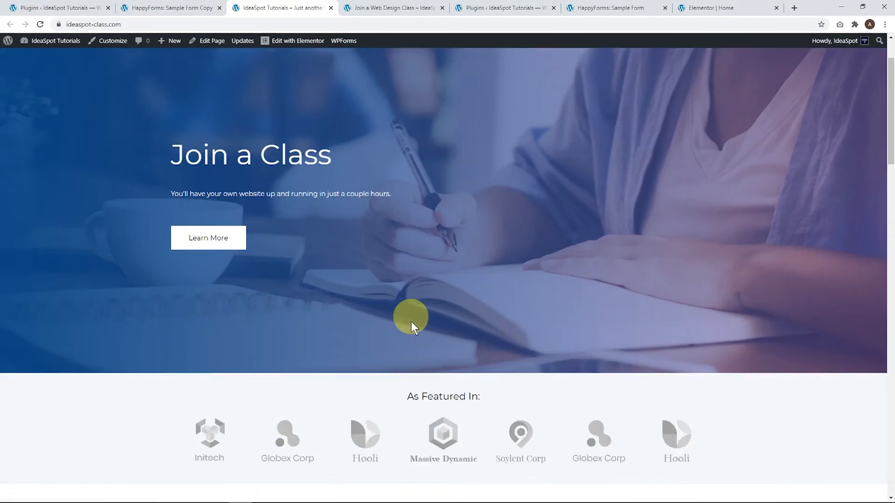
scroll(413, 336, down, 9)
scroll(425, 241, up, 4)
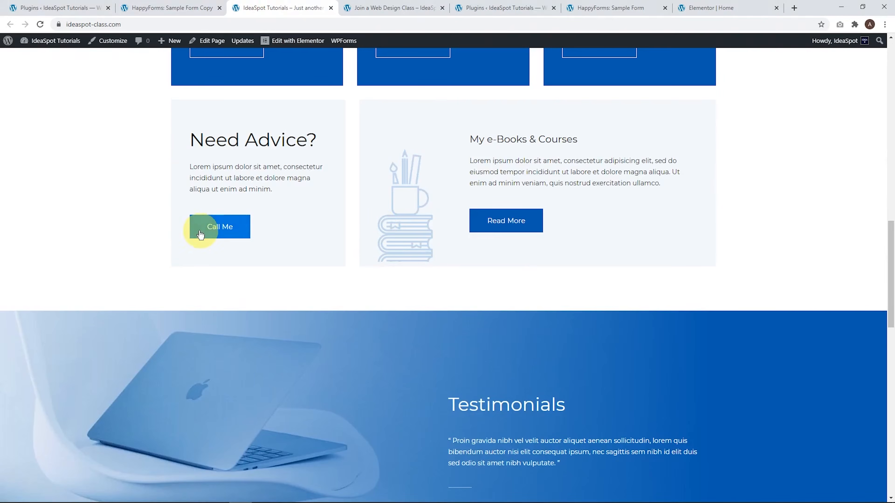
click(155, 4)
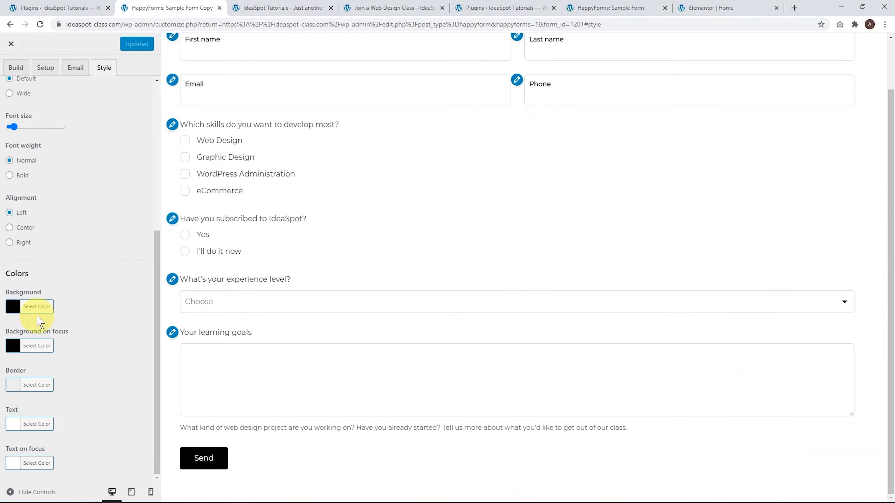
click(35, 307)
triple_click(83, 305)
text(#075aae)
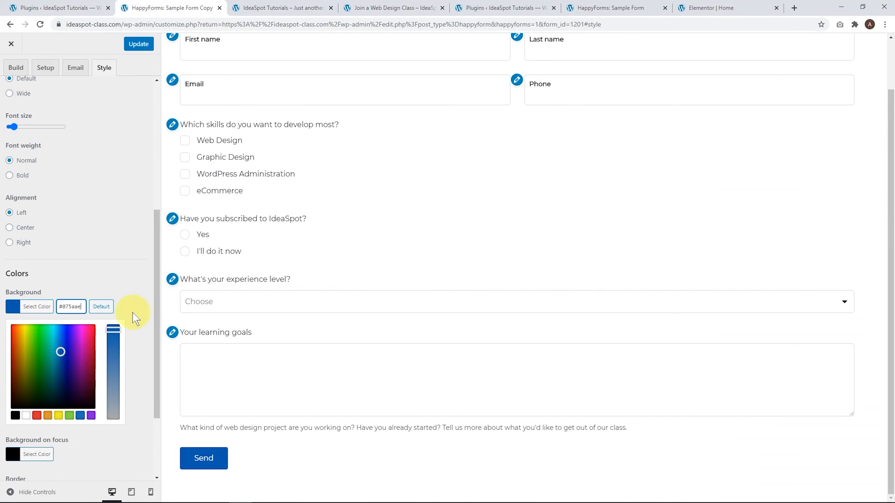
Step: Set the submit button's background on focus to #075aae and mute it to #6187ad
scroll(136, 319, down, 3)
click(45, 354)
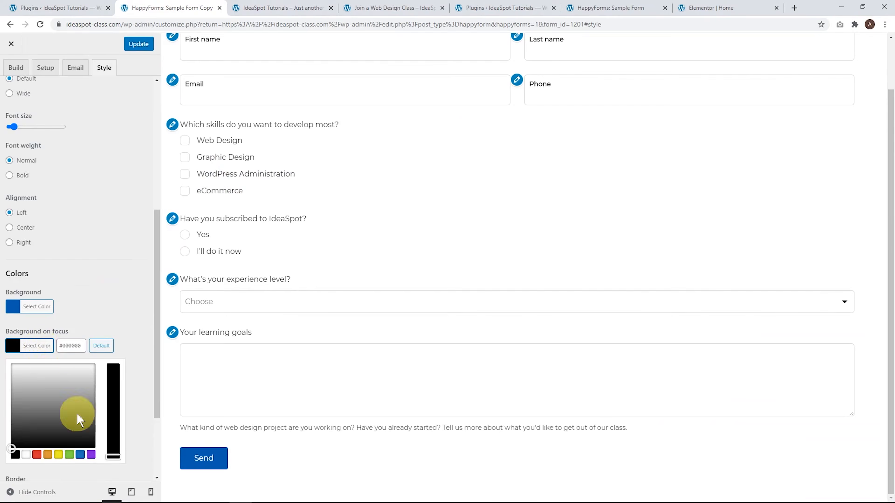
click(15, 341)
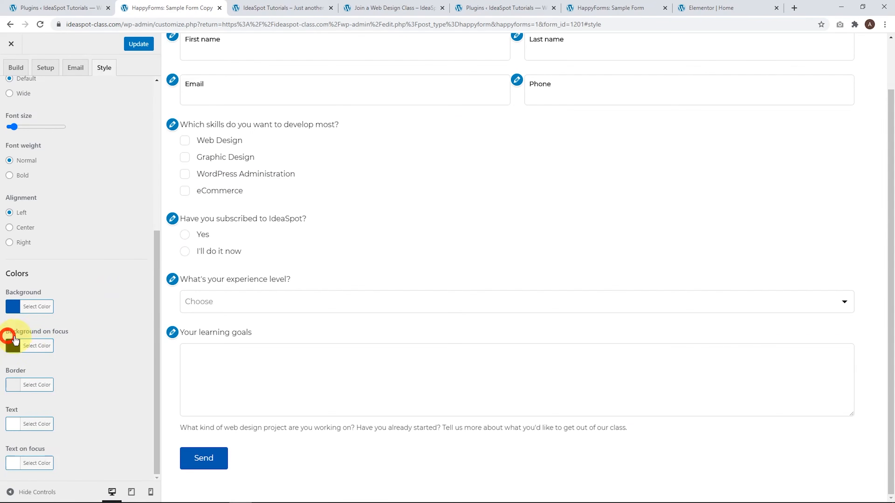
click(26, 348)
drag(80, 350, 33, 347)
text(#075aae)
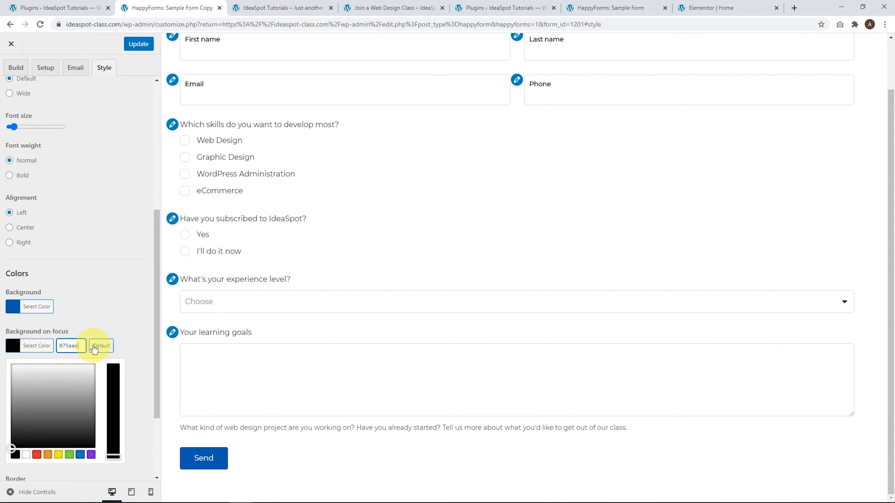
scroll(110, 328, down, 3)
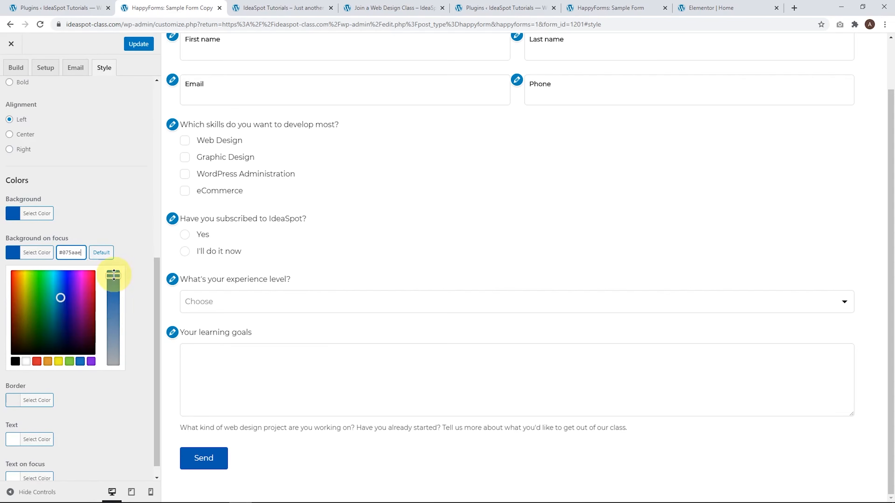
click(112, 323)
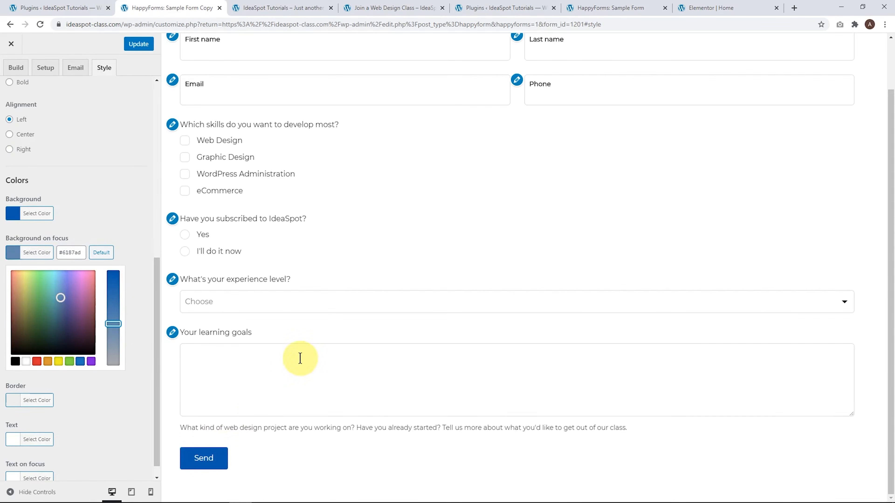
Step: Change the submit button's border radius to Square, try the button in the preview, and save the form
scroll(130, 423, down, 1)
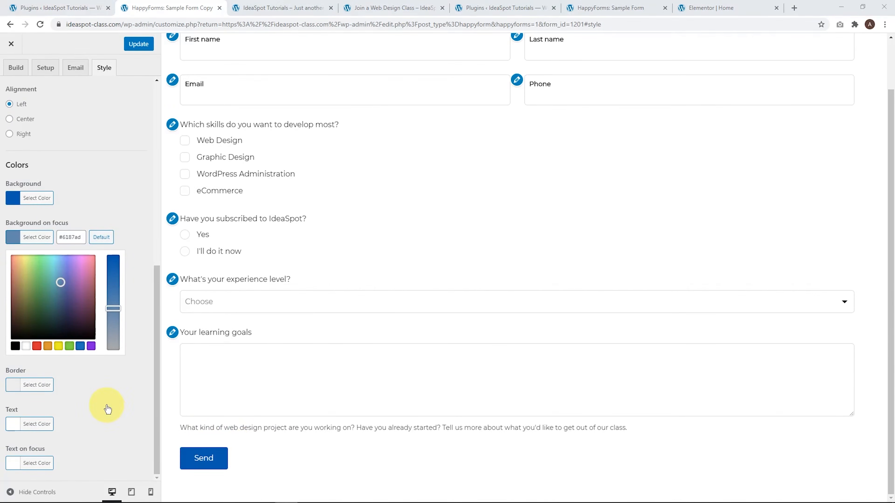
scroll(107, 409, up, 5)
scroll(107, 409, up, 5)
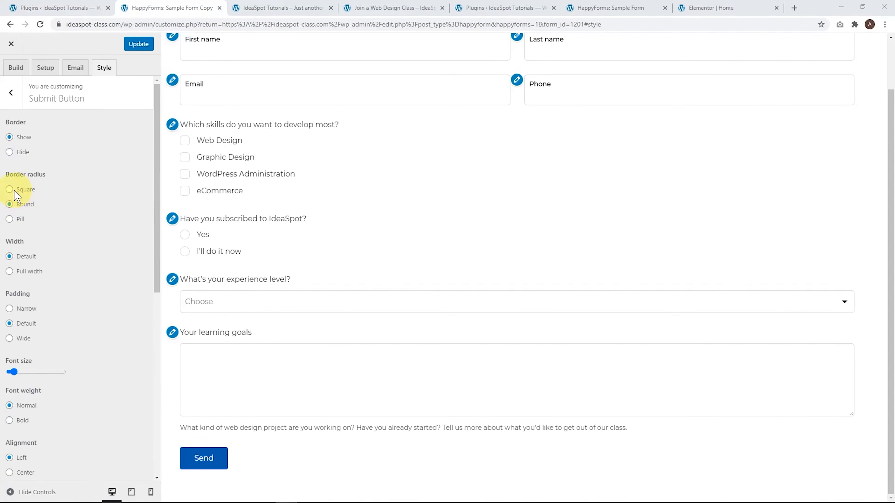
click(28, 190)
click(209, 459)
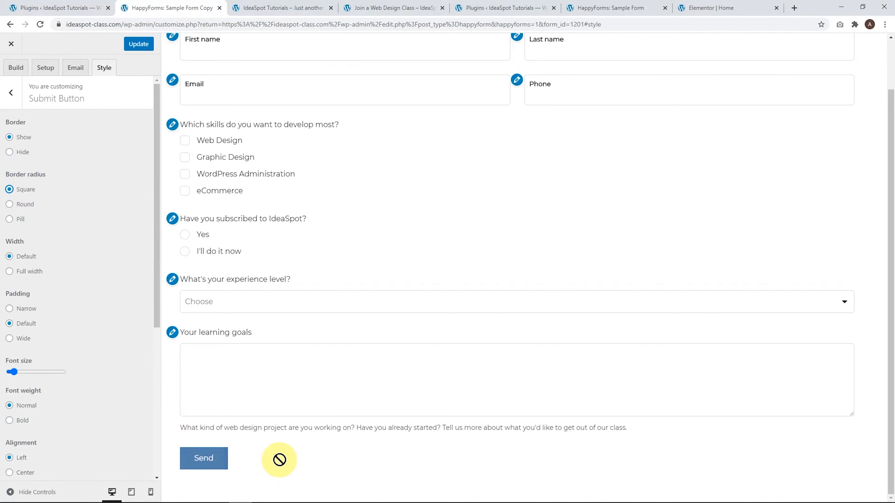
click(138, 44)
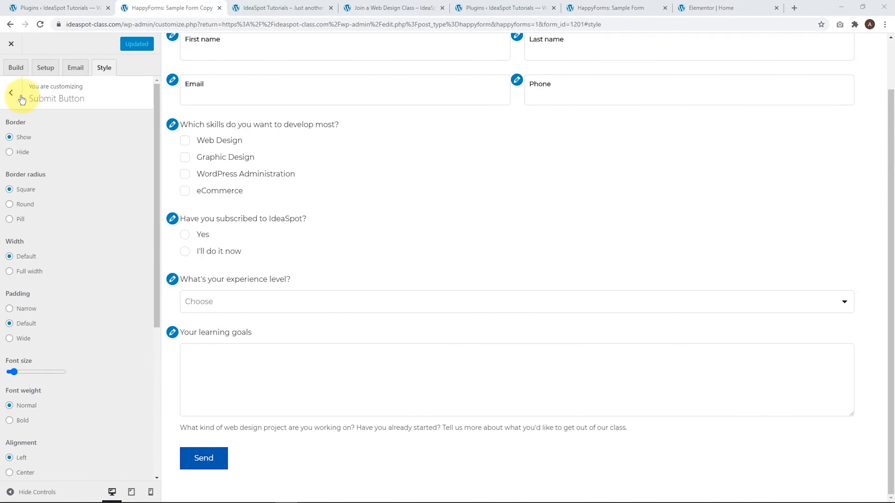
Step: Review the form's General style options and its Field Labels & Text style options
click(13, 94)
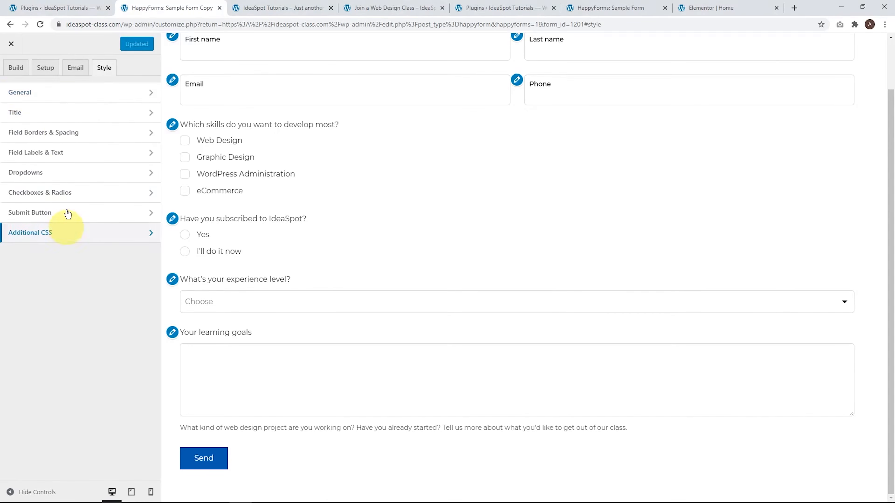
click(50, 94)
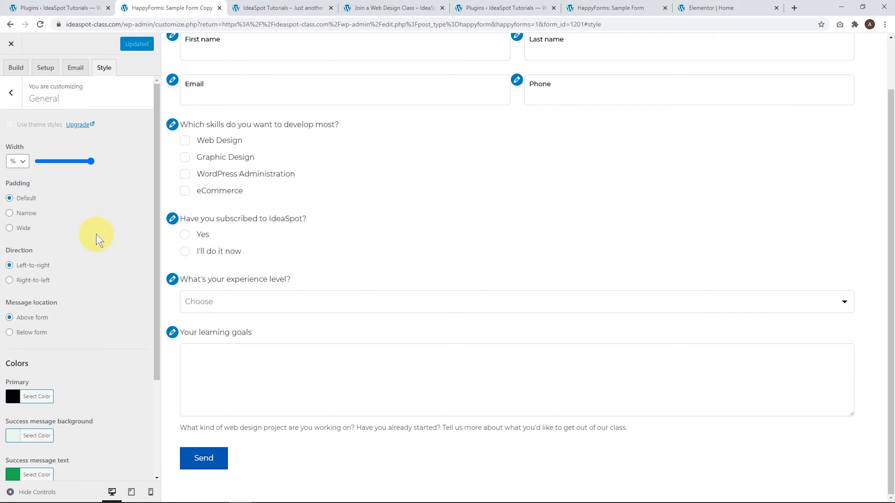
scroll(98, 238, down, 4)
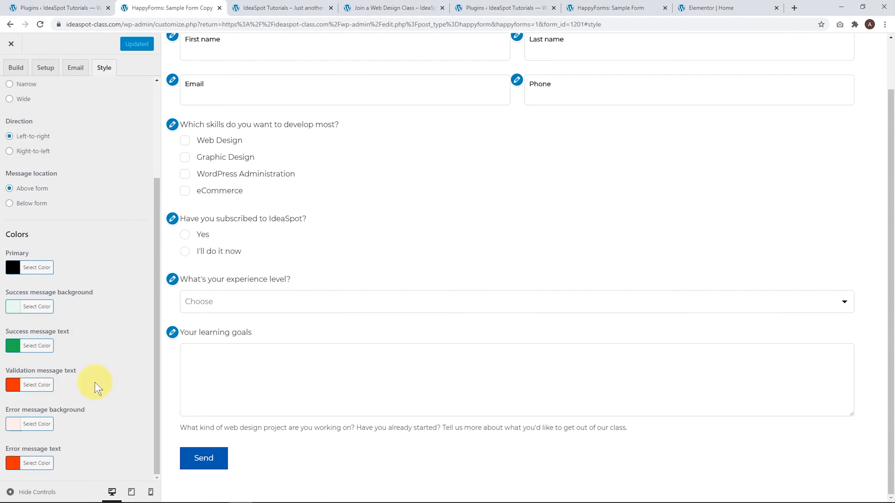
scroll(102, 412, up, 4)
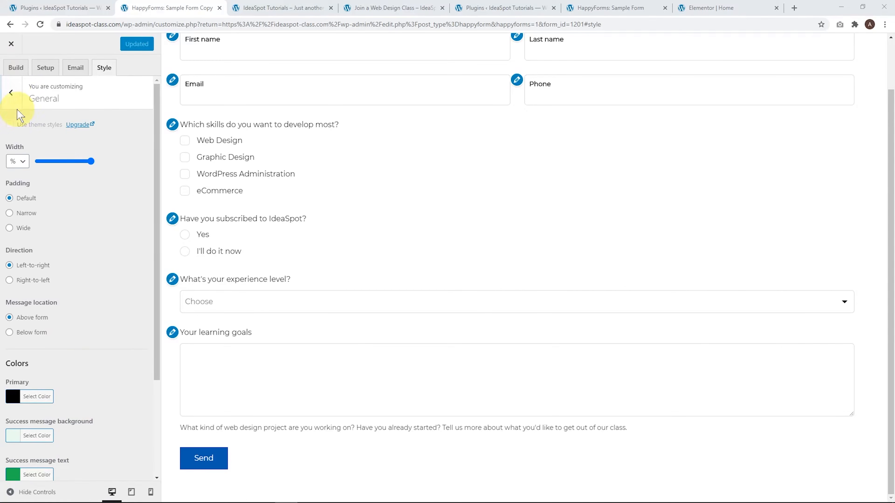
click(11, 94)
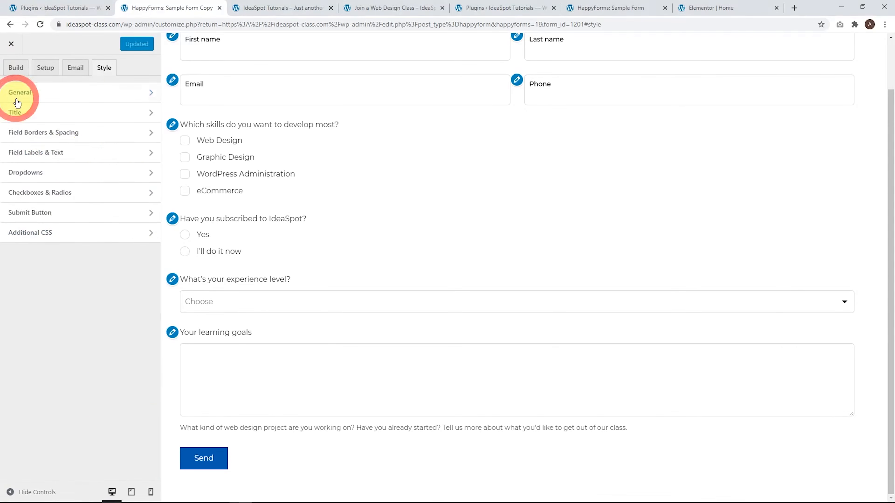
click(63, 158)
scroll(73, 226, down, 4)
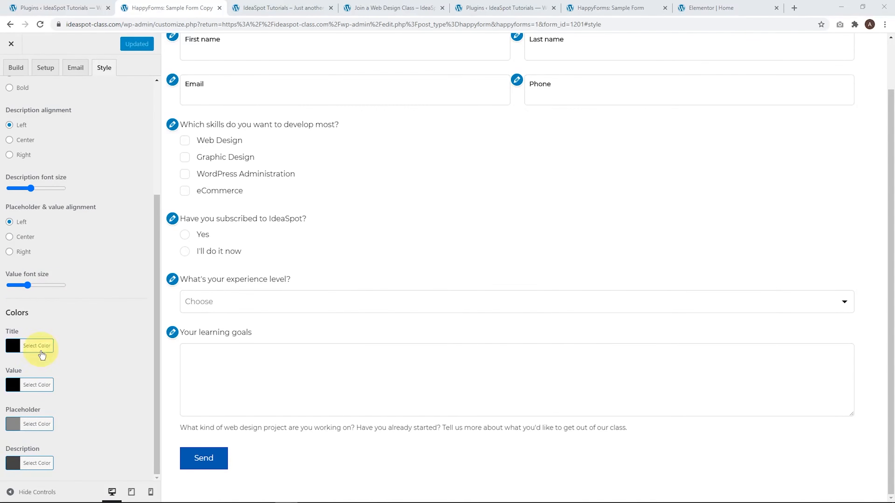
scroll(77, 353, up, 4)
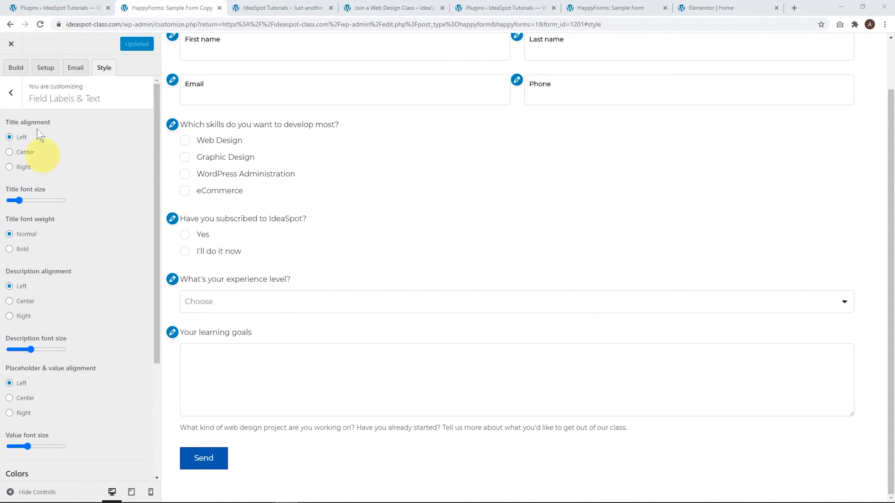
click(13, 92)
Step: Examine the Field Borders & Spacing options, comparing the border on focus color with the site's homepage
click(79, 134)
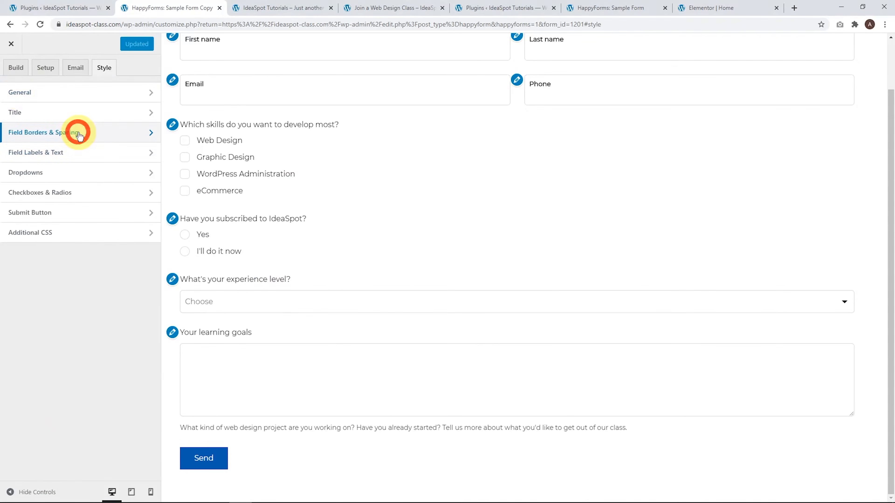
scroll(80, 229, down, 3)
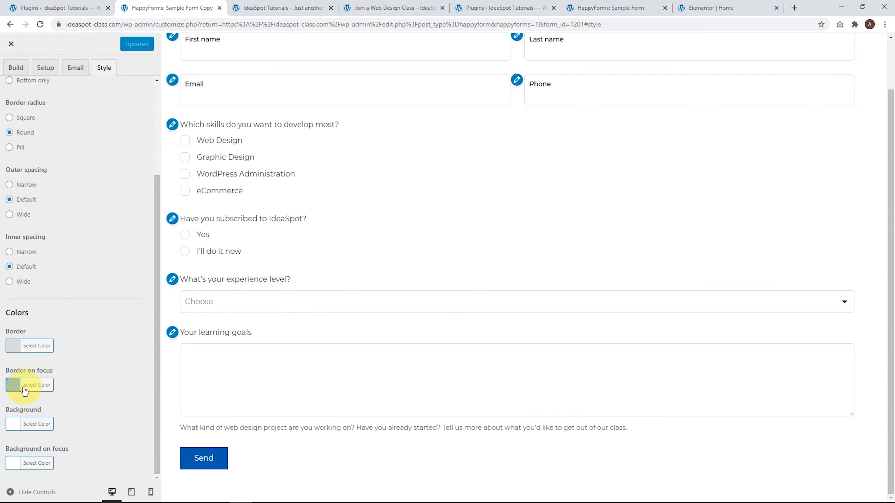
click(280, 5)
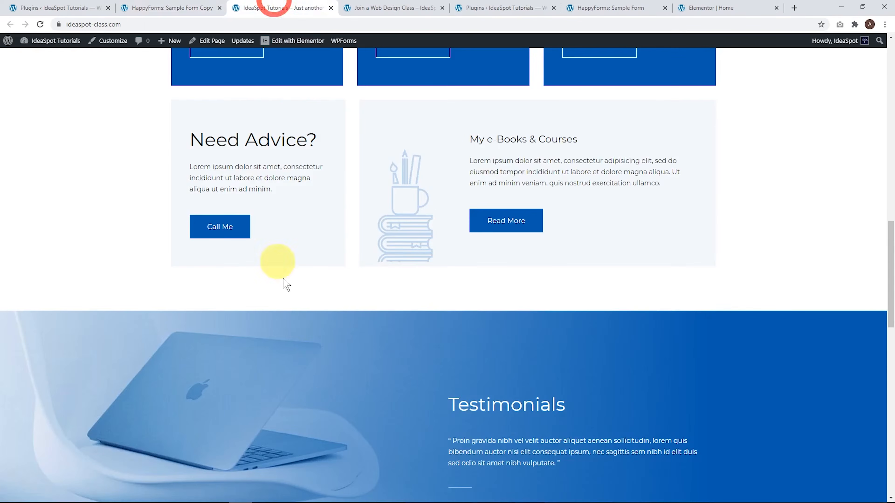
click(179, 6)
click(42, 389)
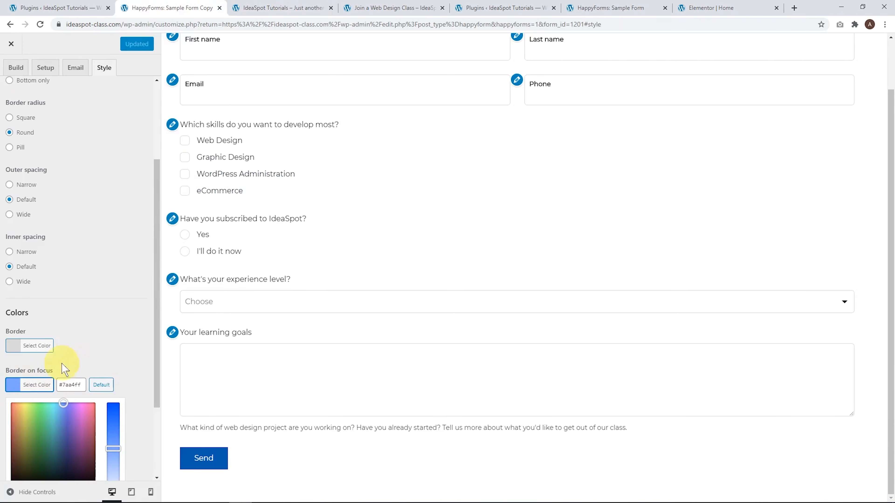
click(116, 362)
Step: Check the on-focus border in the preview by focusing the learning goals, experience level and contact fields
click(245, 351)
click(241, 303)
click(242, 387)
click(243, 301)
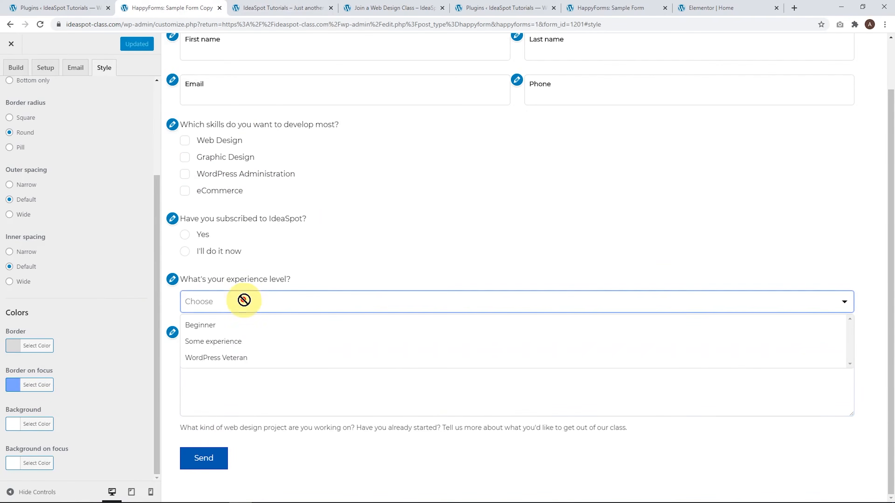
click(235, 101)
scroll(311, 114, up, 2)
click(316, 90)
click(569, 86)
scroll(317, 317, down, 1)
click(250, 360)
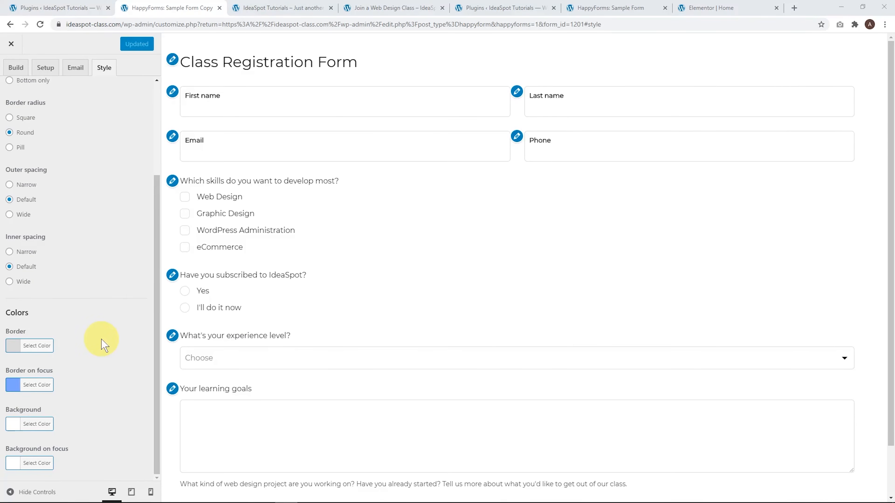
scroll(102, 344, up, 4)
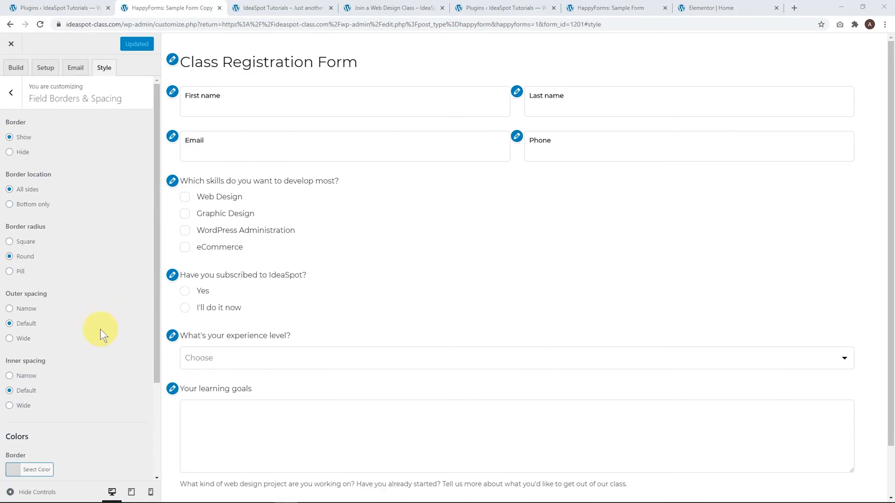
Step: In the General style options, view the form width units and select %
click(11, 92)
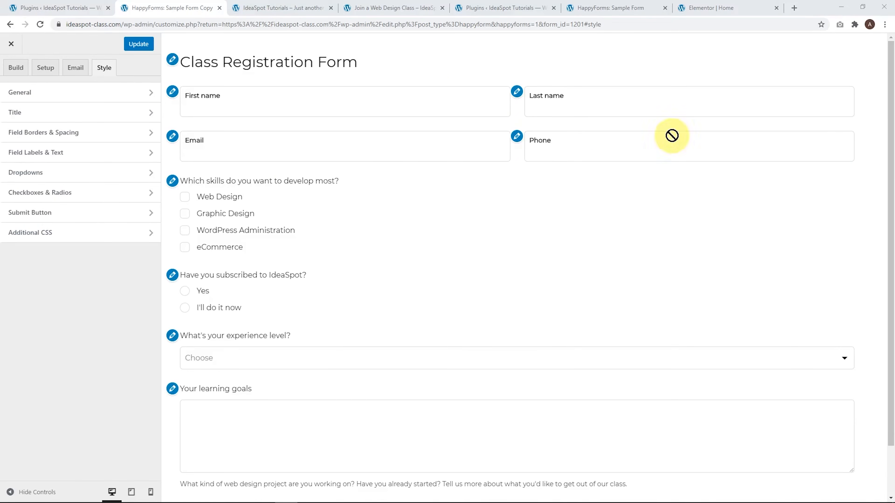
click(92, 92)
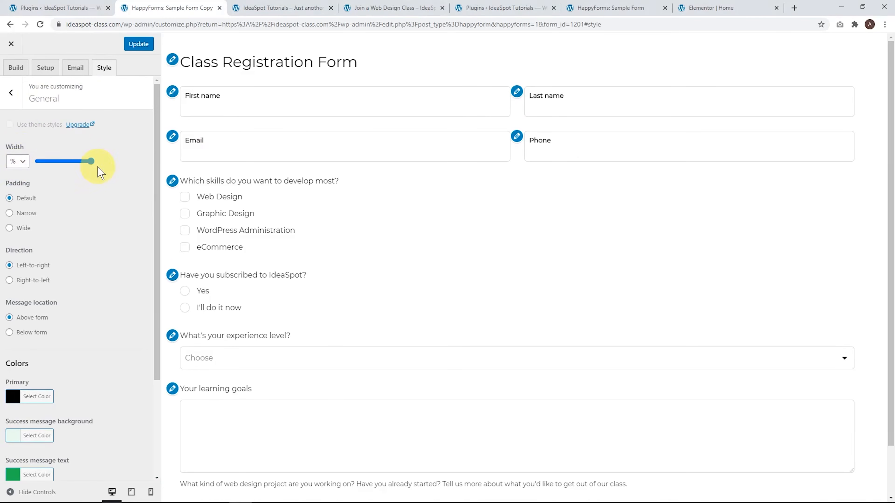
click(20, 162)
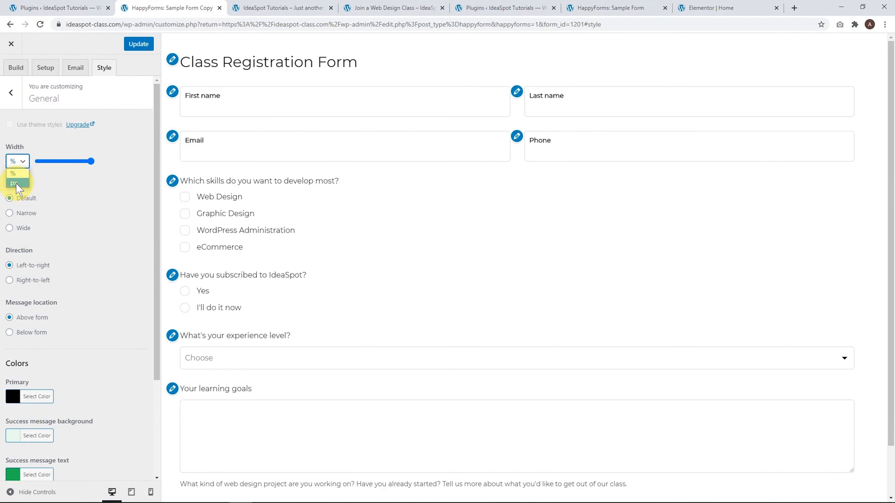
click(14, 173)
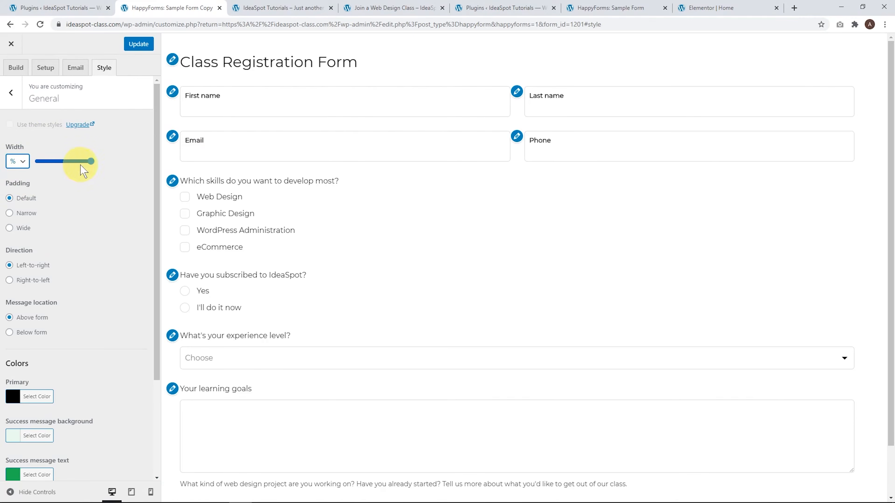
Step: Narrow the form's width to roughly two-thirds of the page and save the form
drag(89, 163, 75, 163)
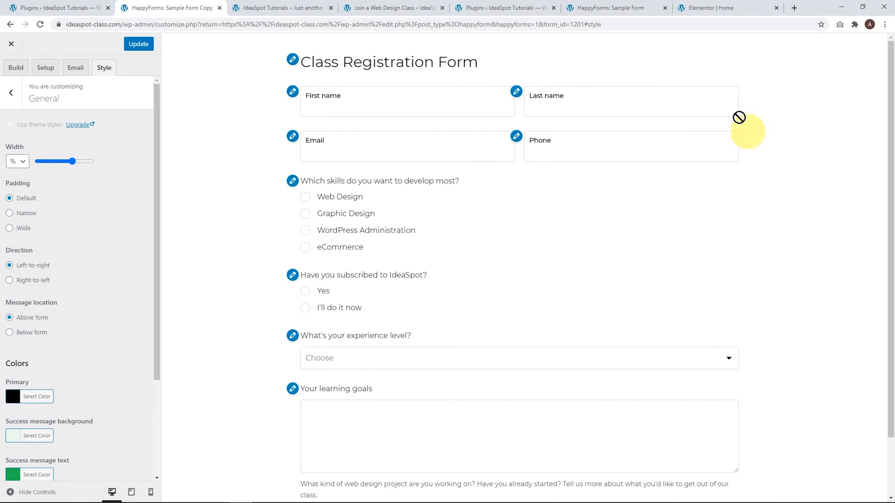
click(140, 44)
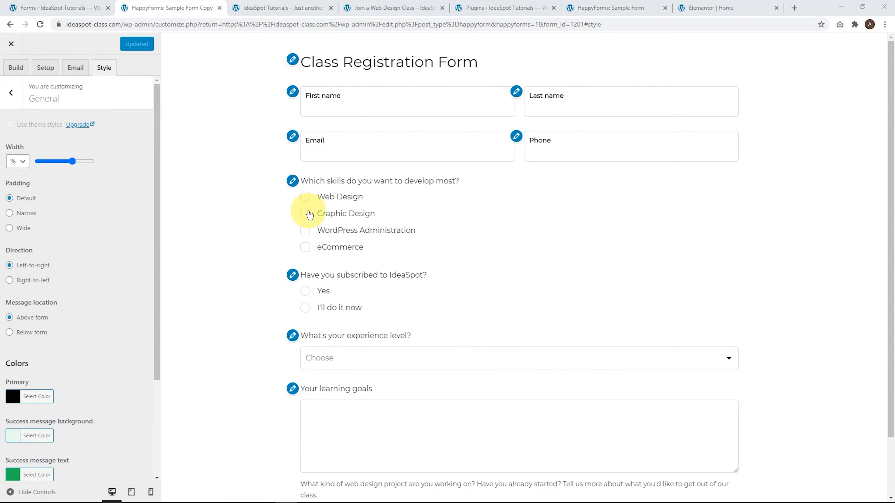
Step: In the HappyForms list of all forms, find the shortcode of the Class Registration Form
click(46, 8)
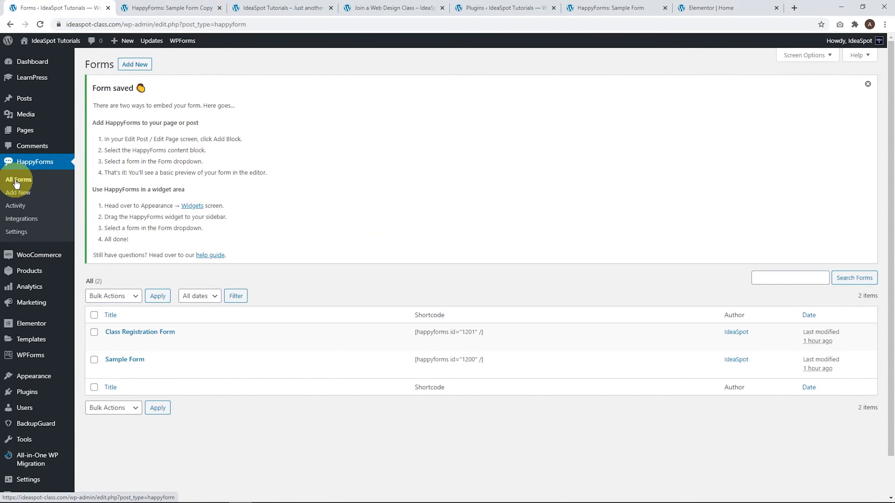
mouse_move(163, 373)
mouse_move(112, 343)
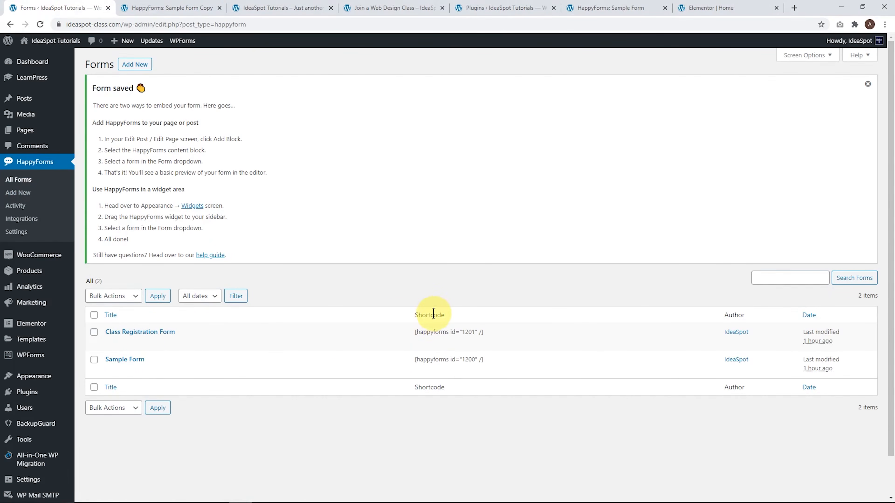
mouse_move(435, 340)
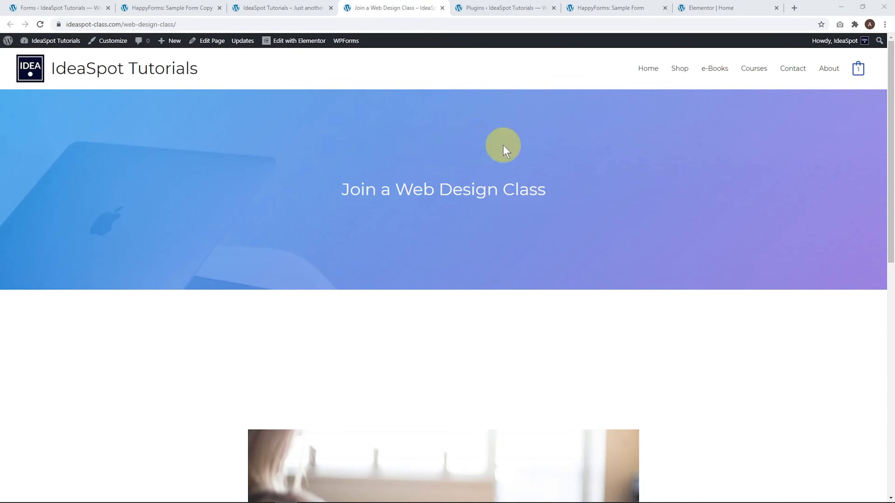
Step: On the Join a Web Design Class page, add a Shortcode block below the cover containing [happyforms id="1201" /] and update the page
click(212, 42)
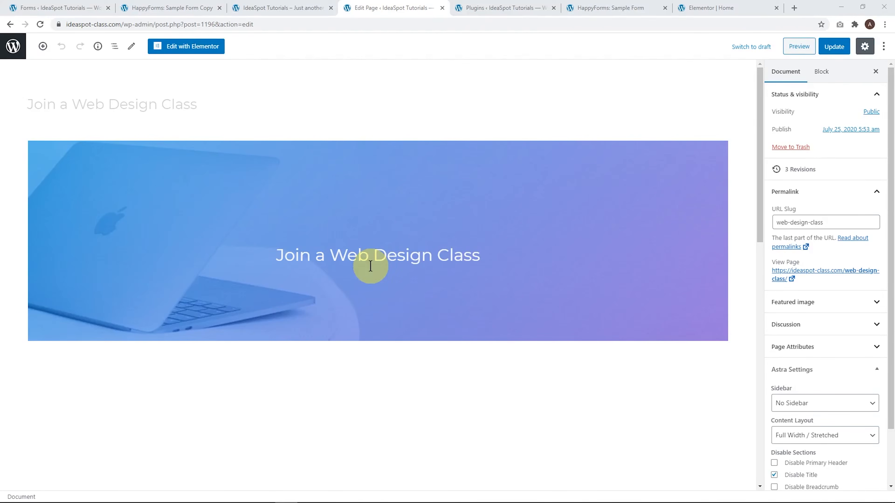
click(367, 347)
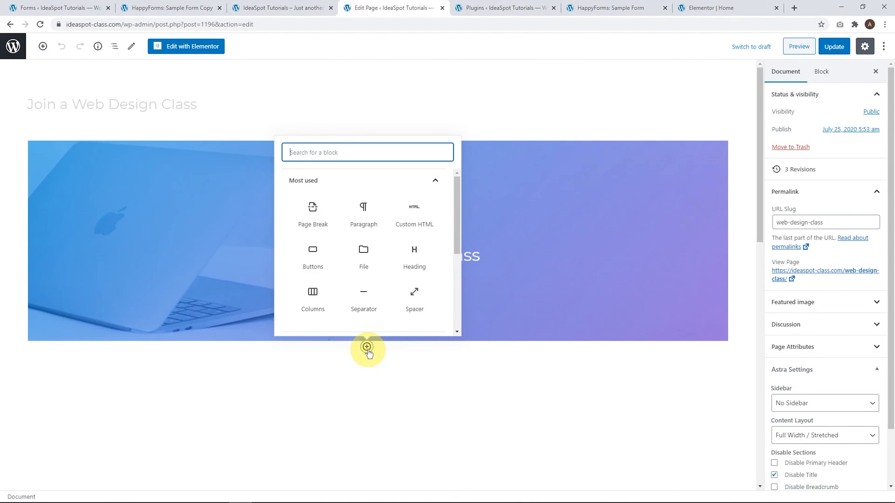
text(short)
click(317, 213)
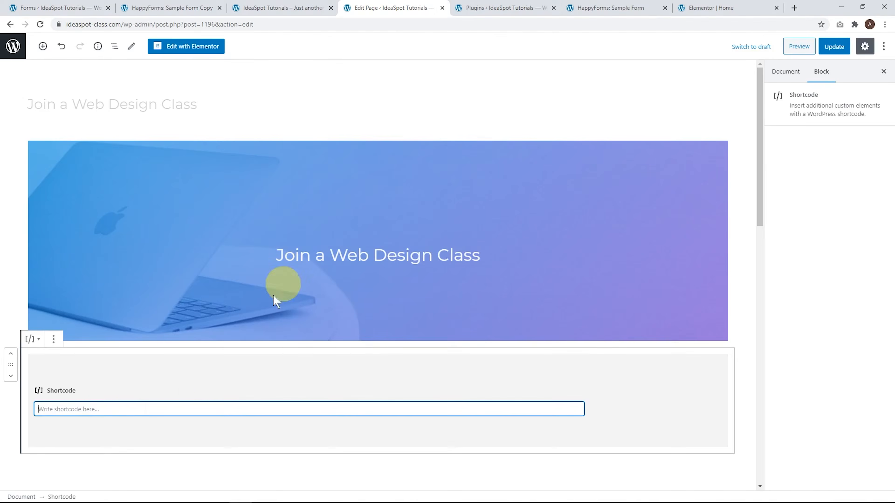
text([happyforms id="1201" /])
click(833, 46)
Step: Open the updated web design class page in a new tab and review the embedded registration form
right_click(92, 489)
right_click(82, 483)
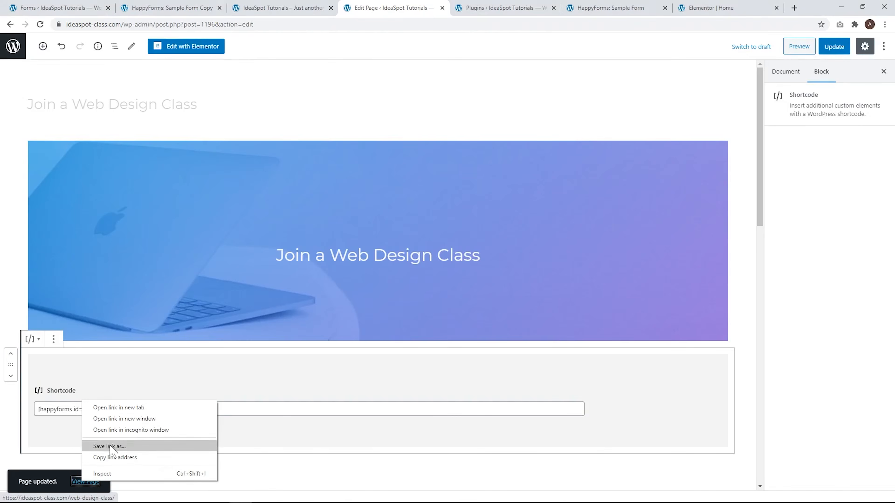
click(118, 408)
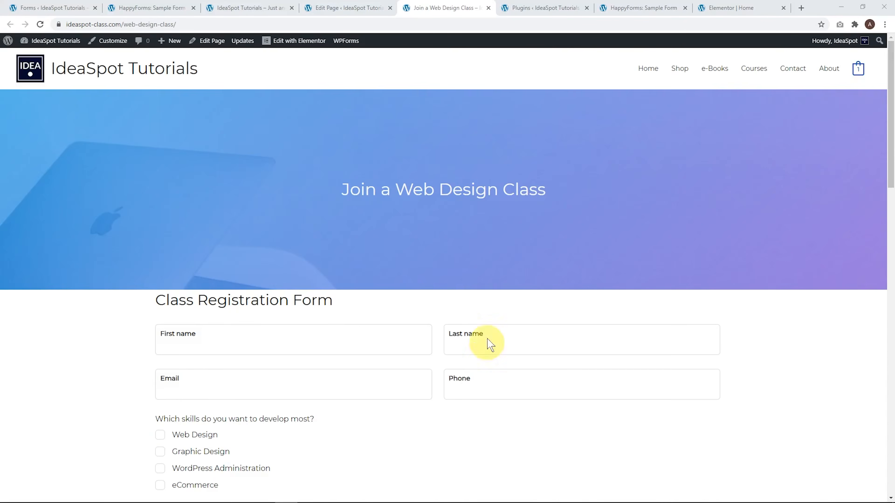
scroll(486, 341, down, 4)
scroll(159, 286, down, 9)
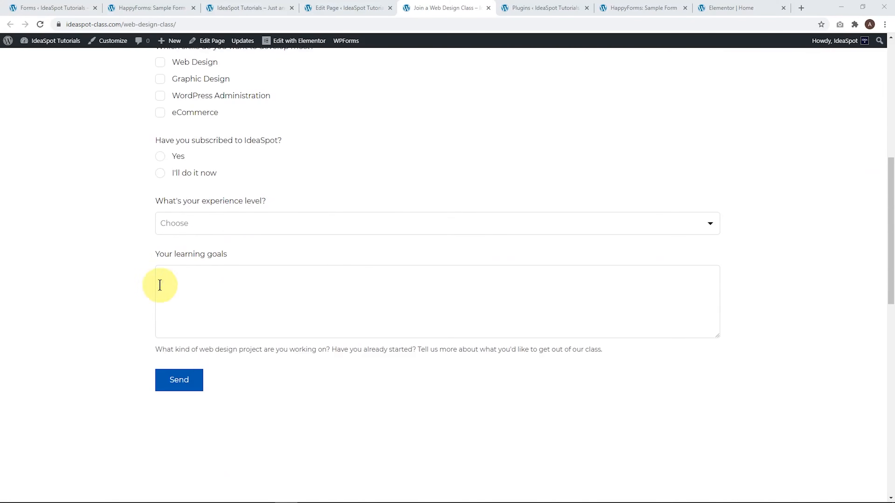
scroll(342, 402, up, 4)
scroll(340, 393, up, 4)
scroll(341, 393, down, 4)
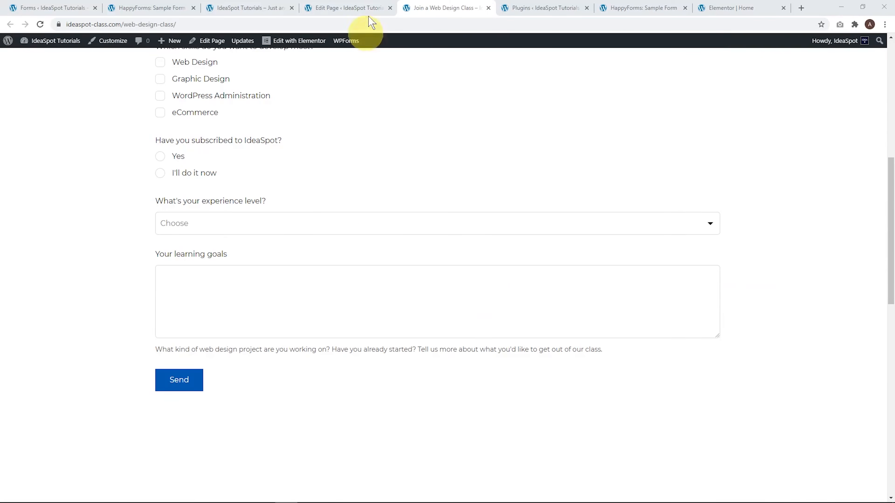
Step: In the page editor, move the spacer from below the form's shortcode block to above it, and remove that spacer
click(349, 8)
scroll(315, 273, down, 4)
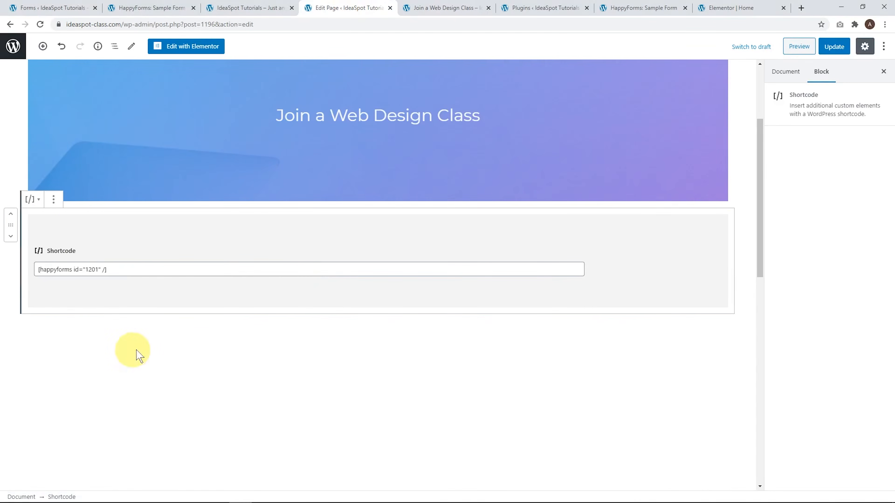
scroll(216, 452, down, 4)
click(296, 225)
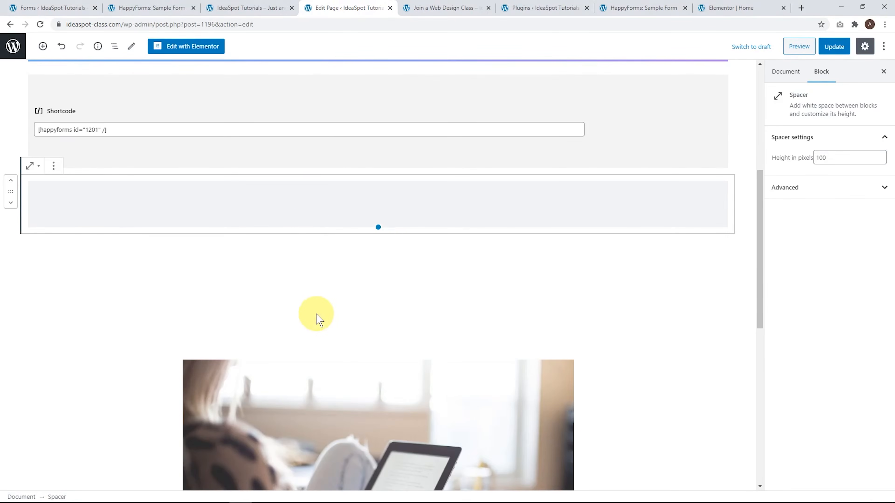
click(312, 279)
click(167, 220)
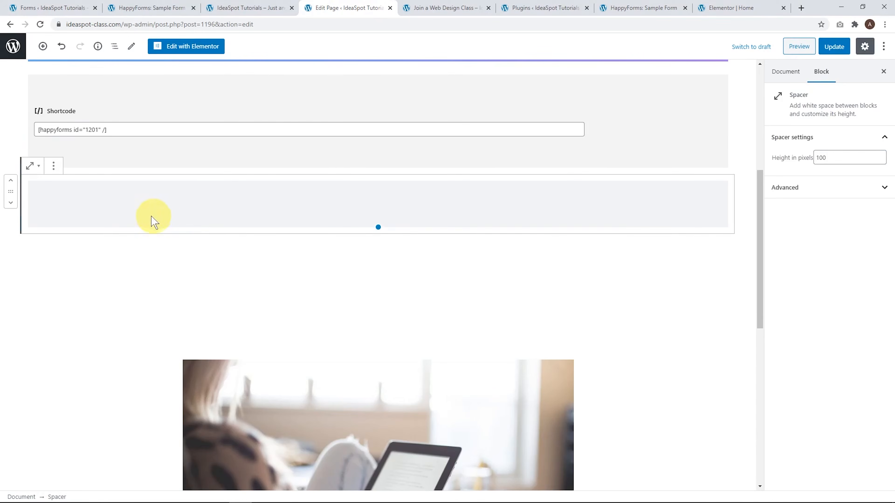
scroll(167, 221, up, 2)
click(10, 276)
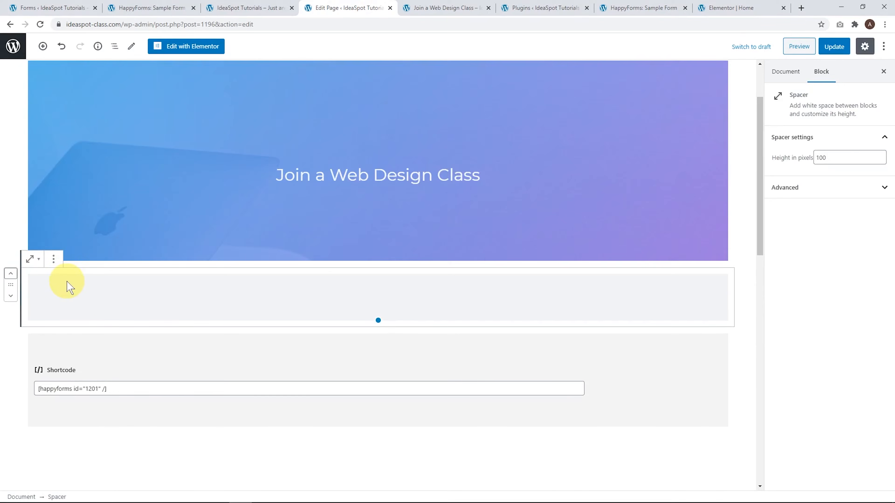
click(54, 260)
click(71, 409)
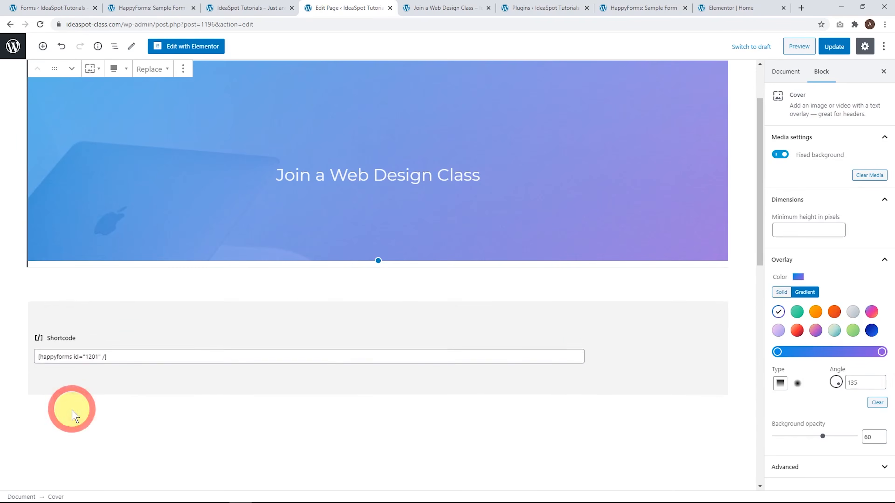
Step: Insert a Spacer block between the cover and the form's shortcode block, and update the page
click(367, 268)
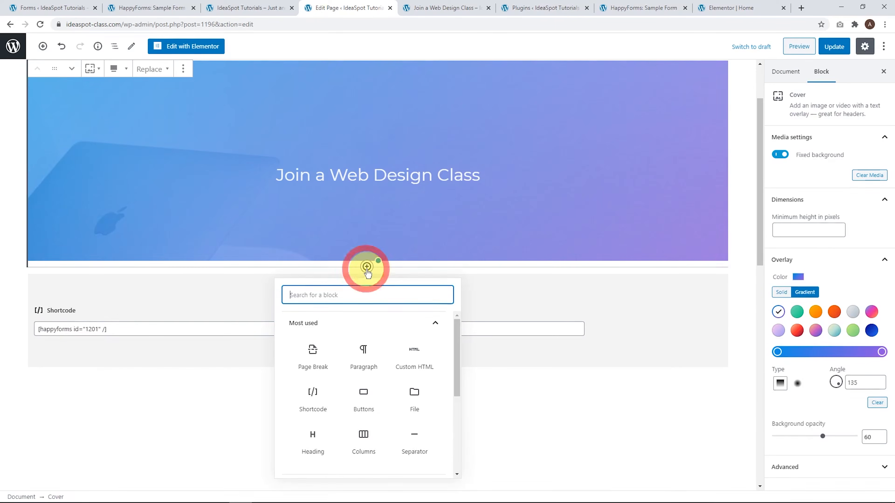
text(sp)
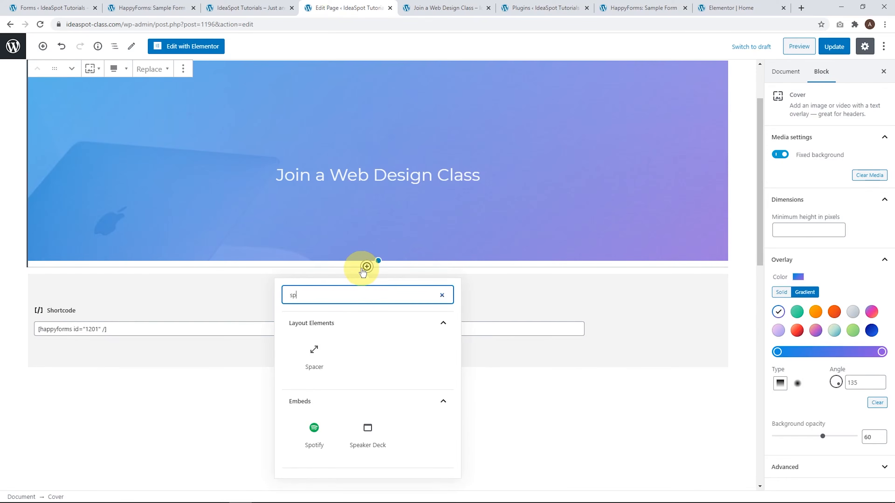
click(312, 352)
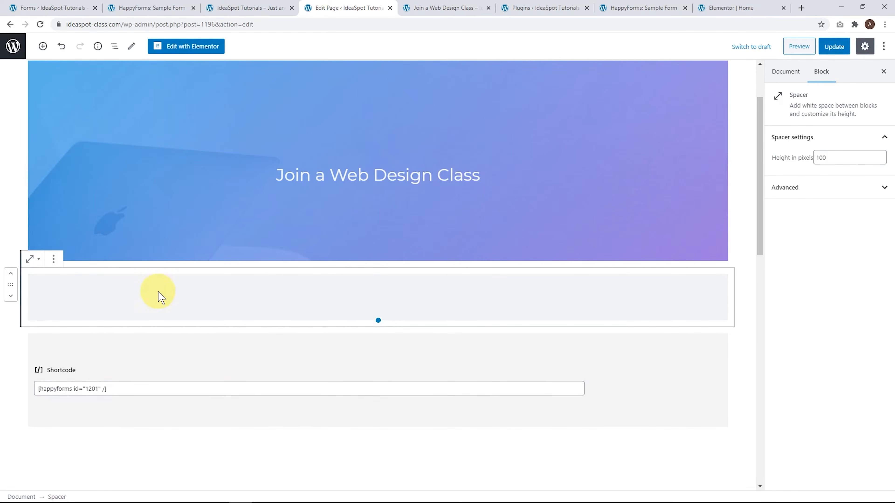
click(833, 46)
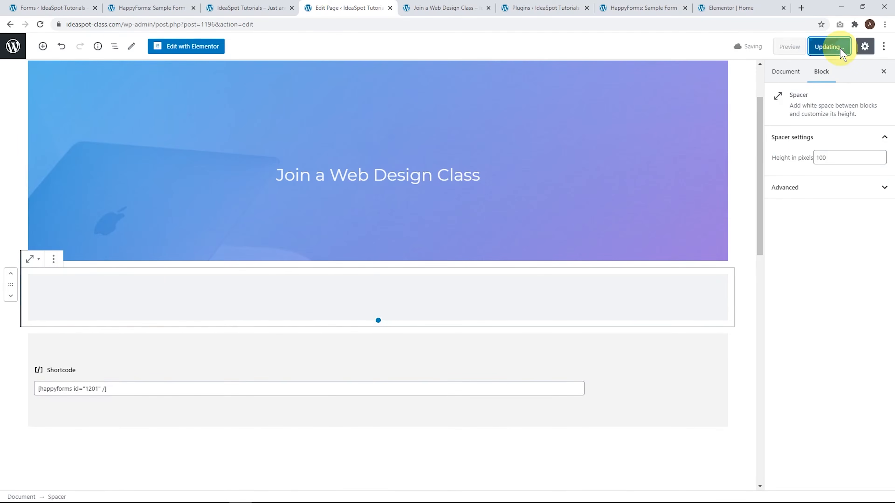
Step: Check the spacing above and below the registration form on the published web design class page
key(ctrl+Tab)
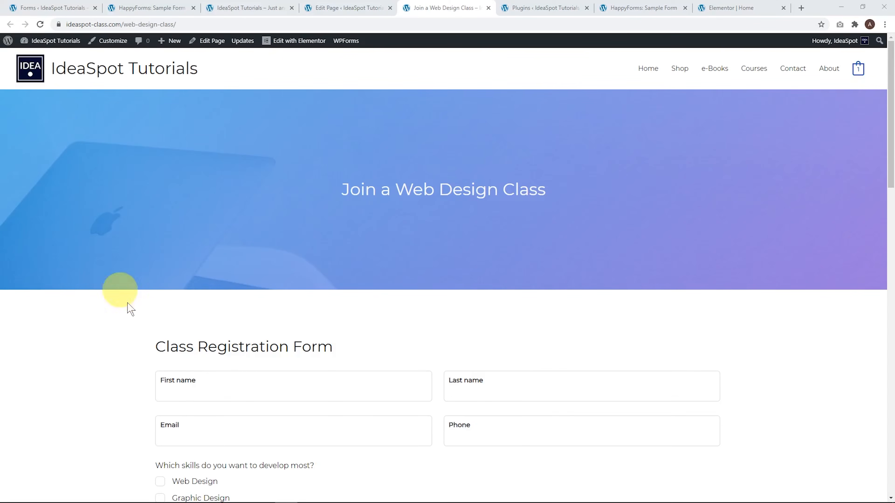
scroll(320, 315, down, 3)
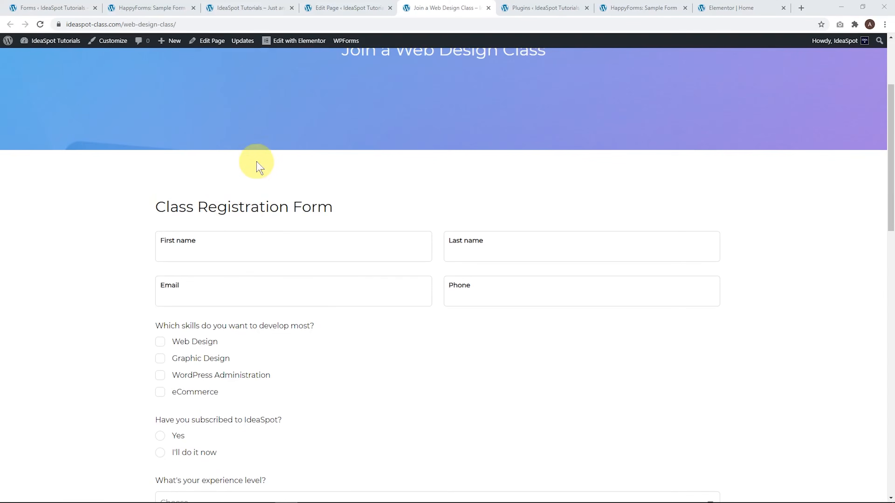
scroll(292, 194, down, 5)
scroll(214, 285, down, 5)
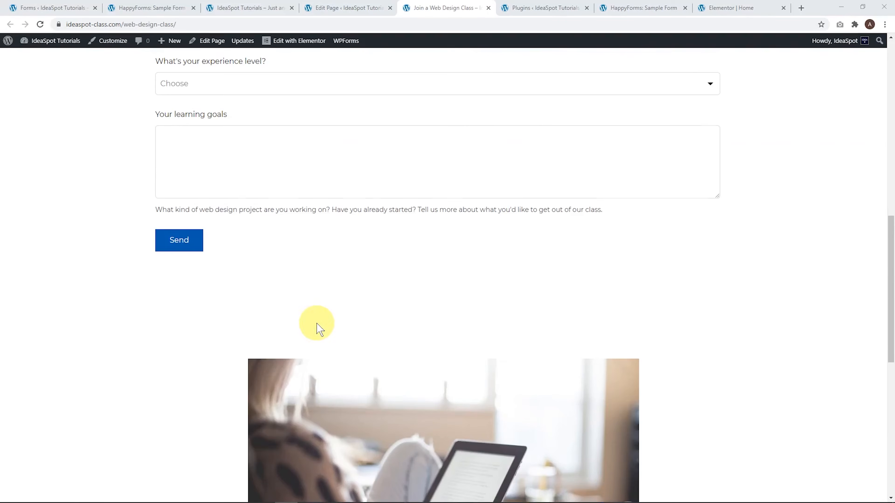
scroll(246, 388, up, 4)
scroll(246, 416, up, 1)
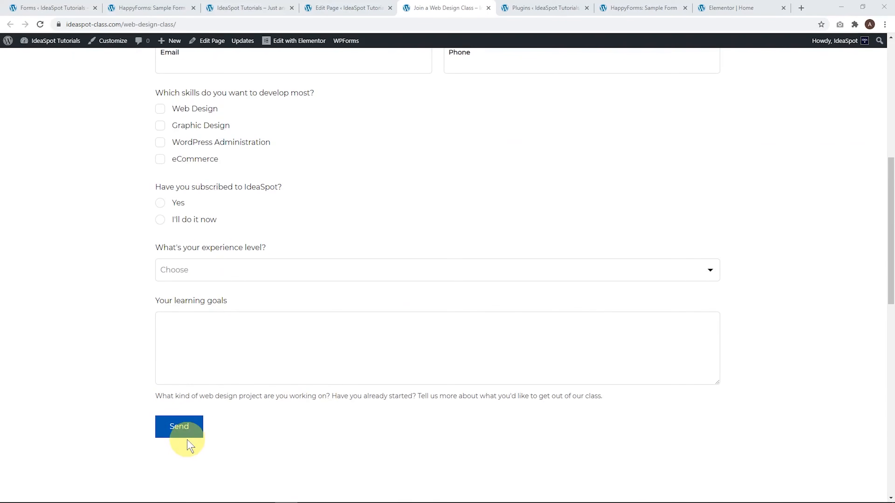
scroll(353, 374, up, 4)
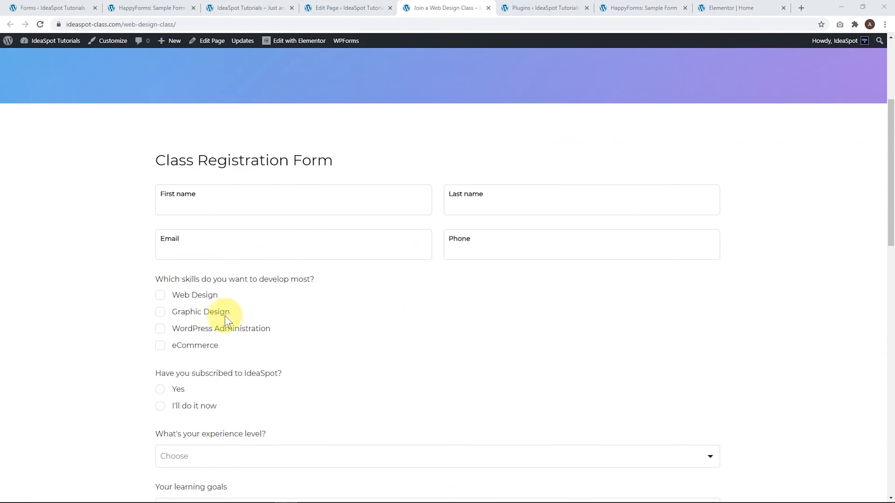
scroll(450, 220, up, 4)
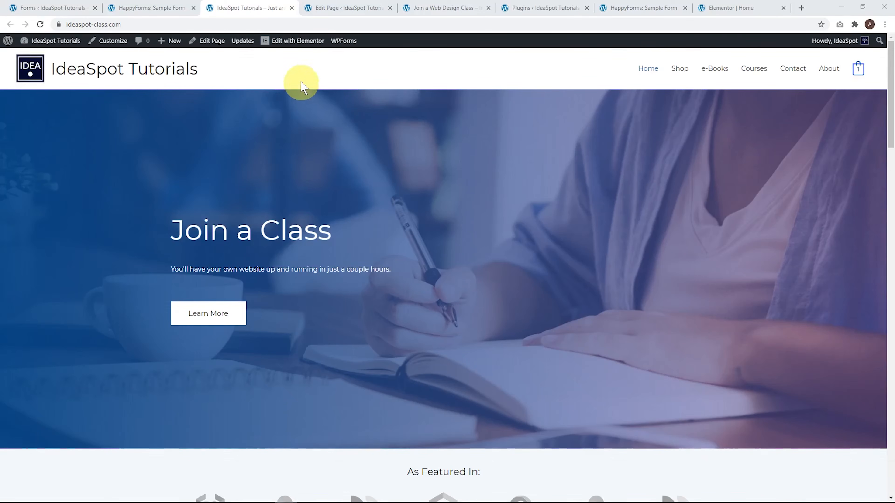
Step: Open the site's homepage in Elementor and add an empty section between As Featured In and What I Do
click(290, 42)
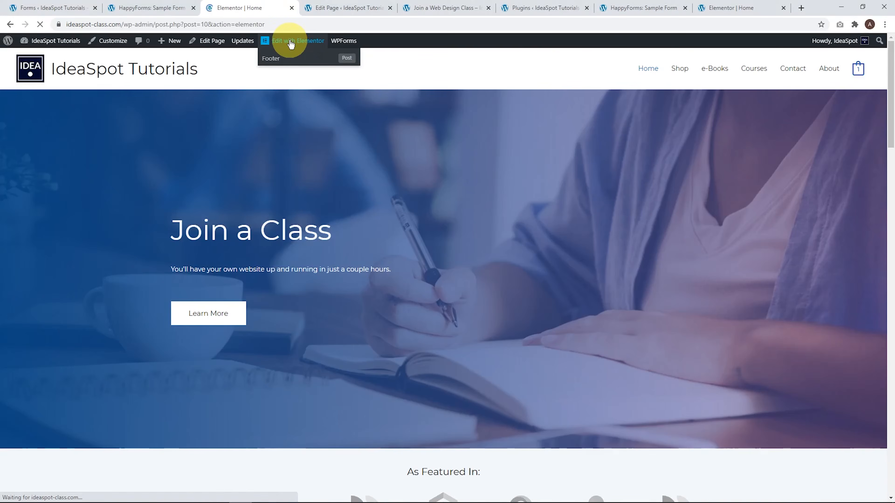
scroll(295, 234, down, 4)
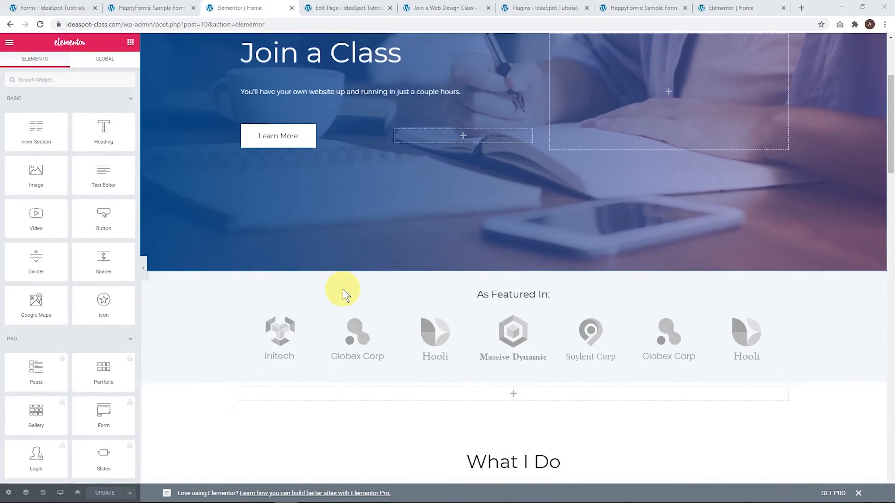
scroll(343, 296, down, 3)
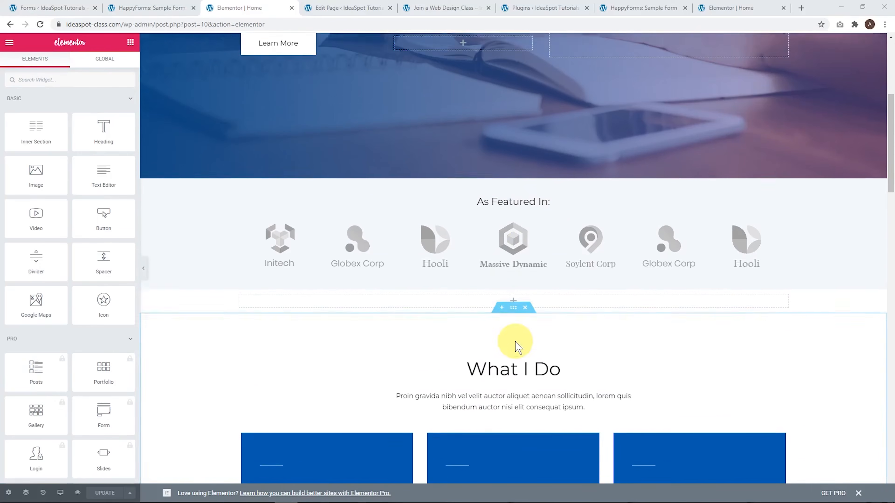
click(501, 282)
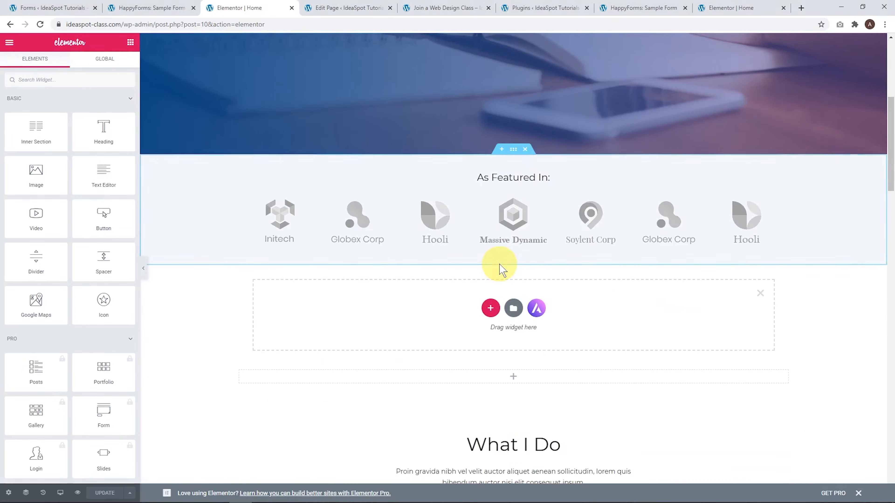
Step: Place a Shortcode widget in the new section, set its shortcode to [happyforms id="1201" /] and apply it
click(76, 81)
text(sho)
drag(30, 106, 401, 306)
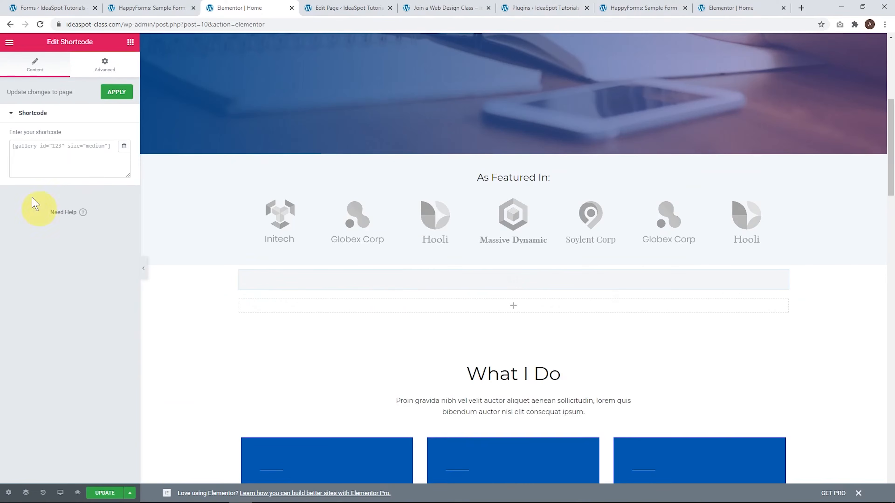
click(46, 145)
text([happyforms id="1201" /])
click(116, 92)
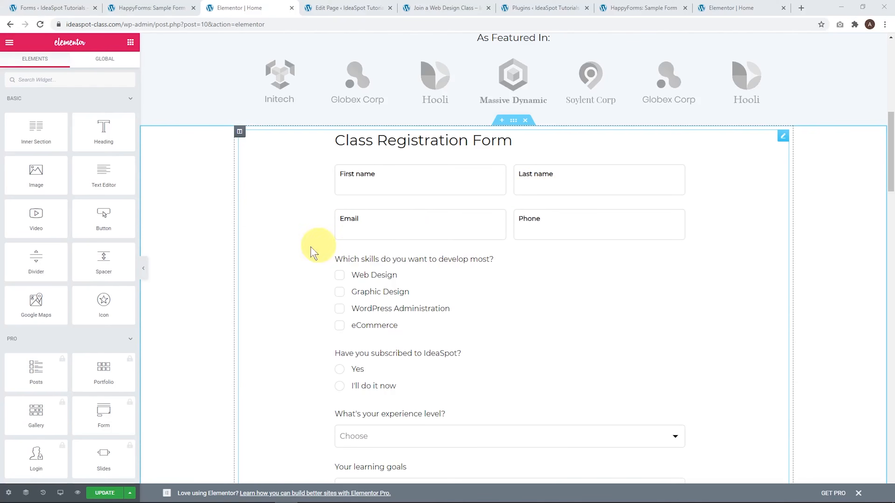
Step: Add a Spacer widget above the Class Registration Form in the homepage section
drag(103, 263, 379, 132)
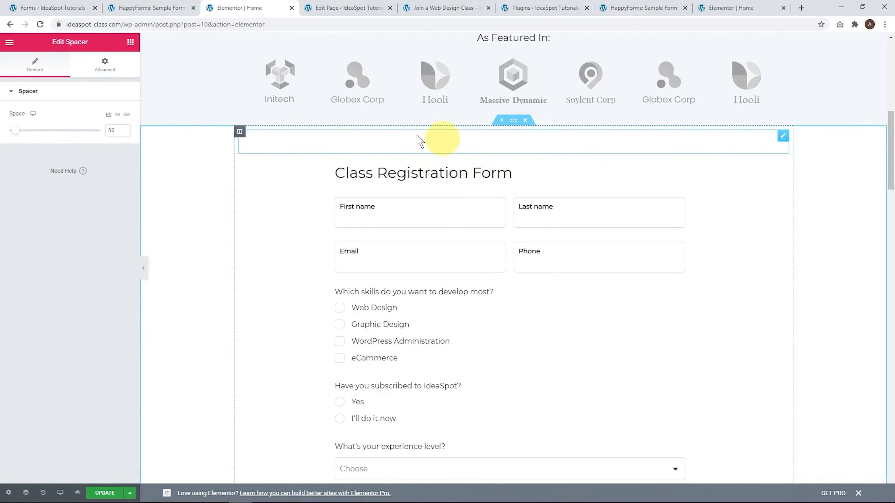
scroll(607, 291, down, 8)
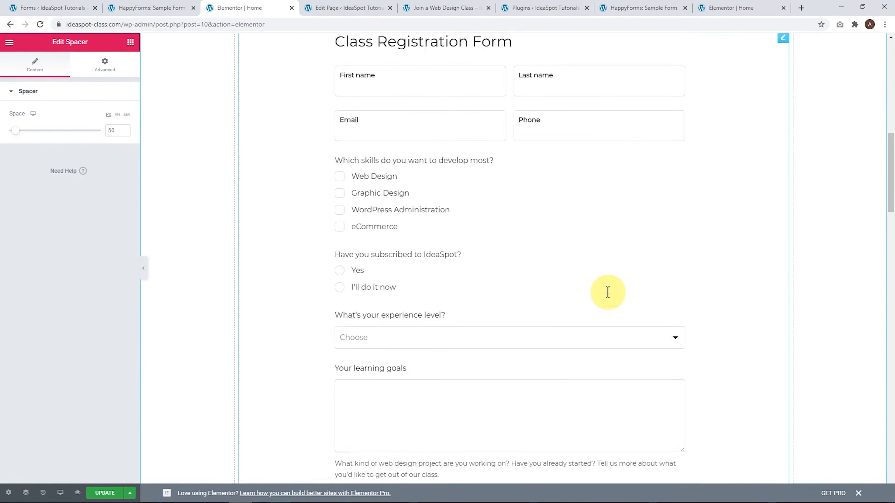
Step: Check the registration form's placement between As Featured In and What I Do on the published homepage
scroll(603, 307, up, 10)
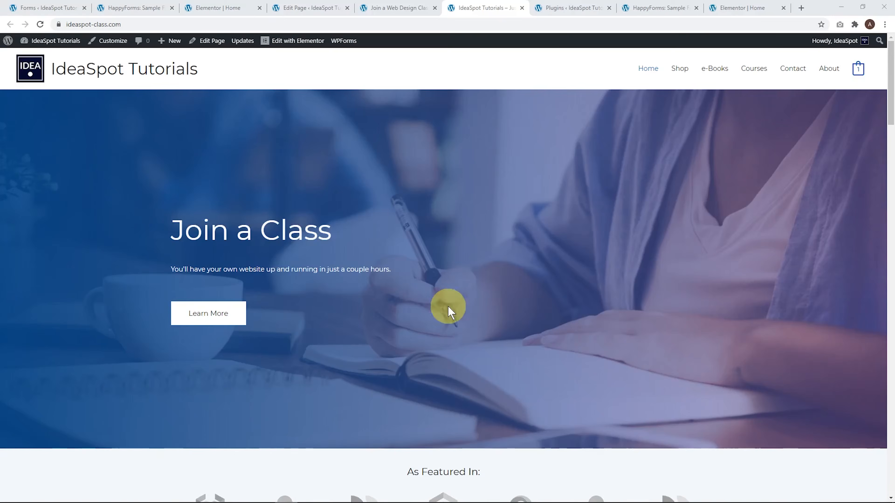
scroll(425, 282, down, 10)
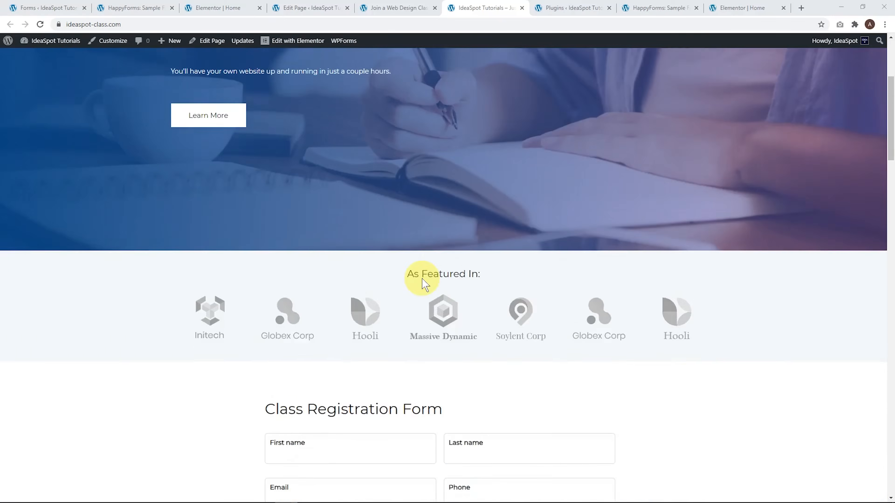
scroll(316, 200, down, 4)
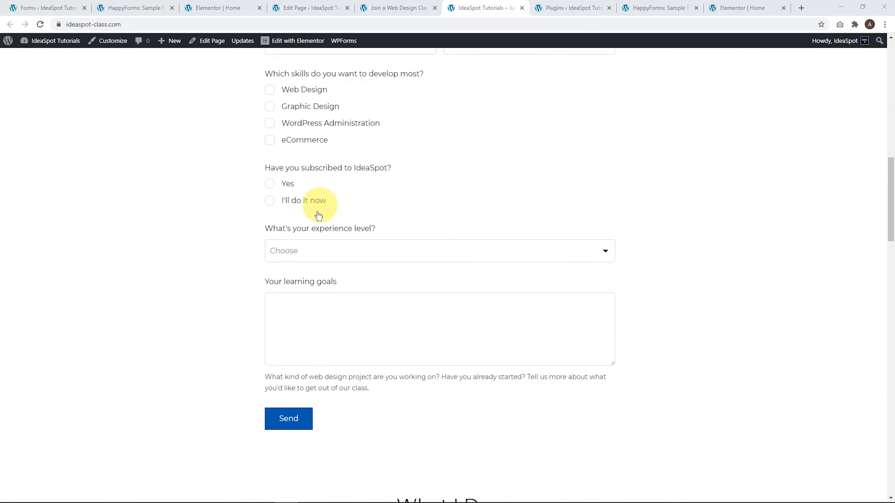
scroll(368, 363, up, 5)
scroll(368, 362, up, 3)
scroll(456, 330, down, 5)
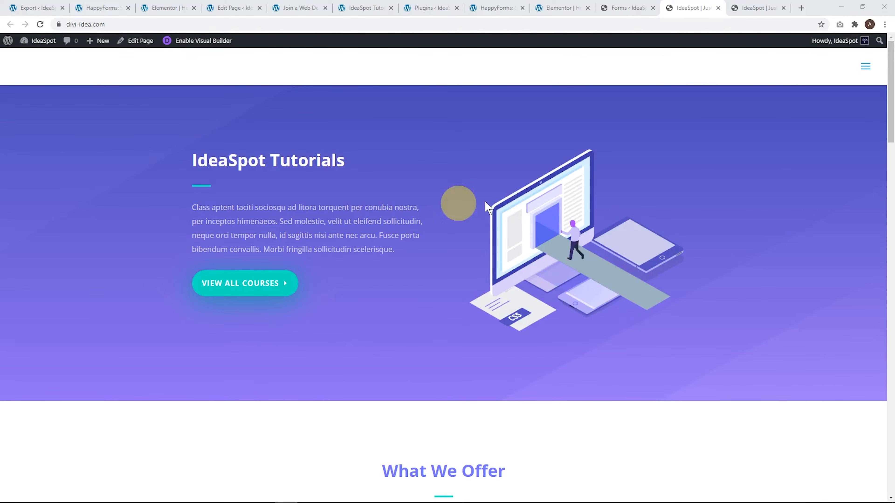
Step: Switch to the Divi visual builder for the homepage and insert a regular section with a single-column row below the hero section
click(747, 8)
mouse_move(222, 143)
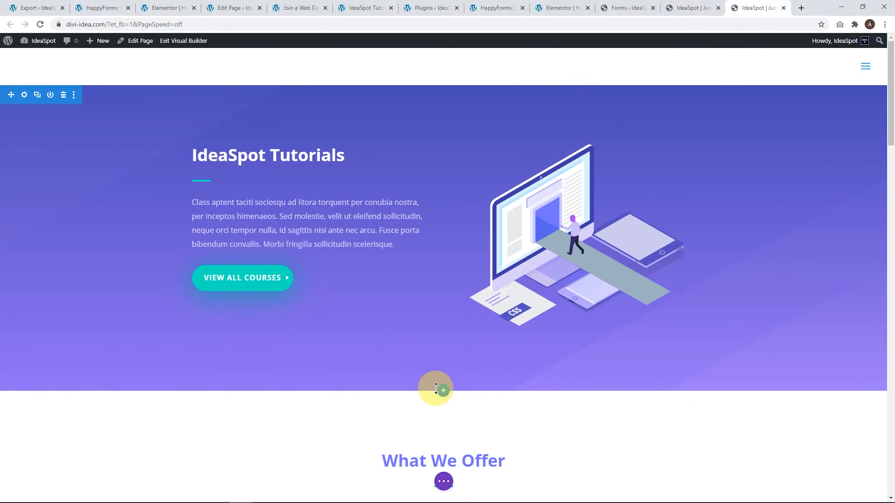
click(443, 390)
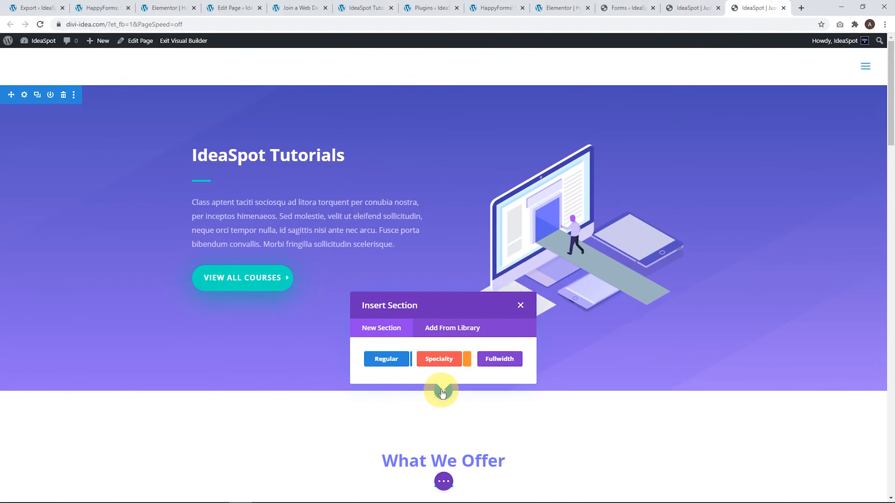
click(390, 364)
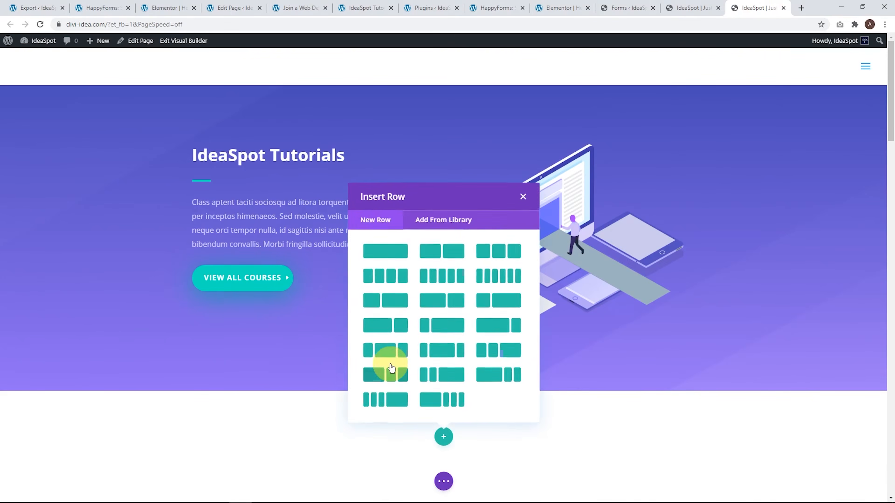
click(373, 244)
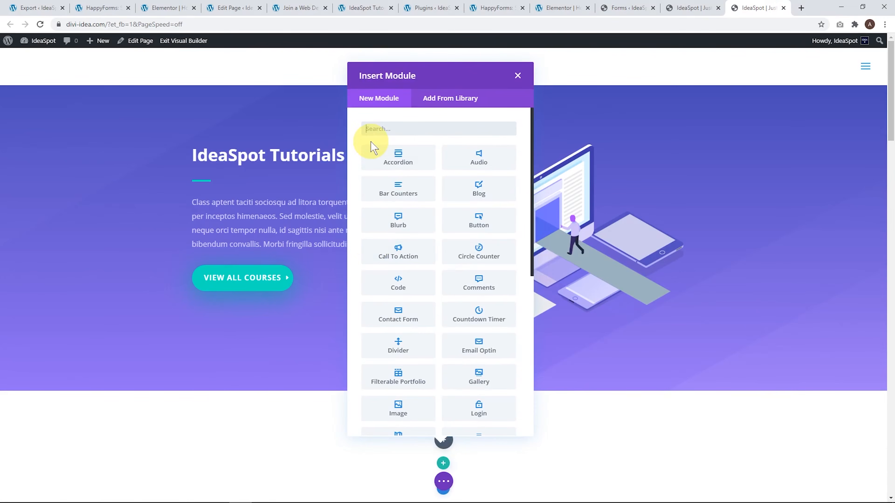
Step: Insert a Code module in the new row, paste the registration form's shortcode into it and save the module
text(code)
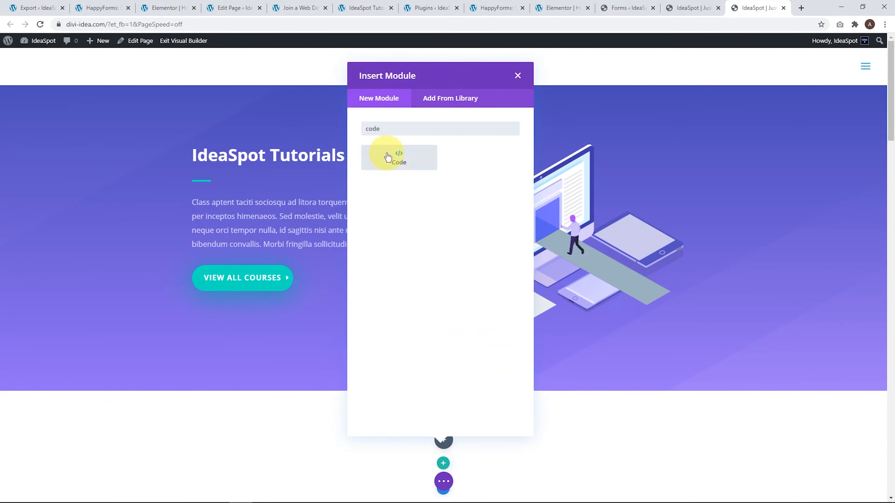
click(387, 157)
click(75, 192)
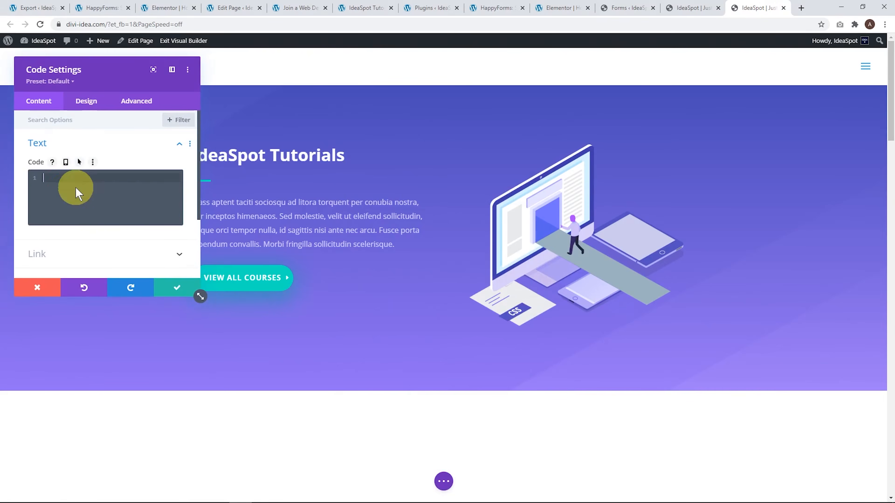
key(ctrl+v)
click(177, 288)
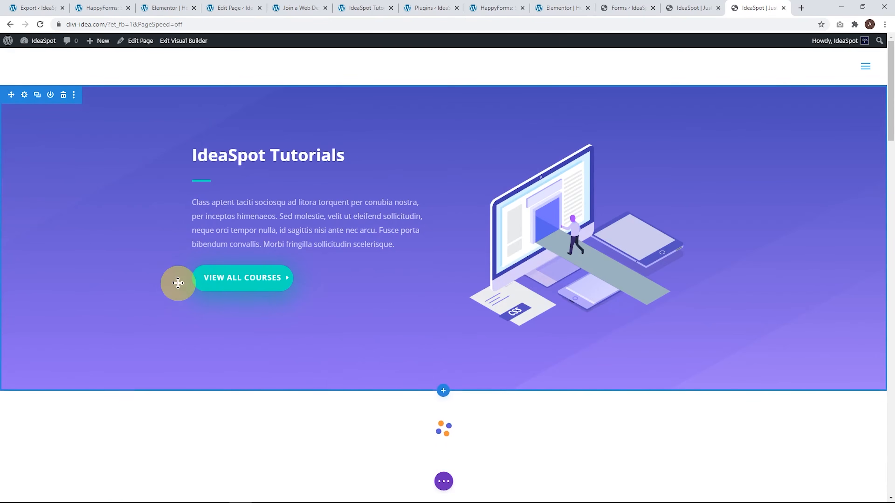
scroll(346, 344, down, 10)
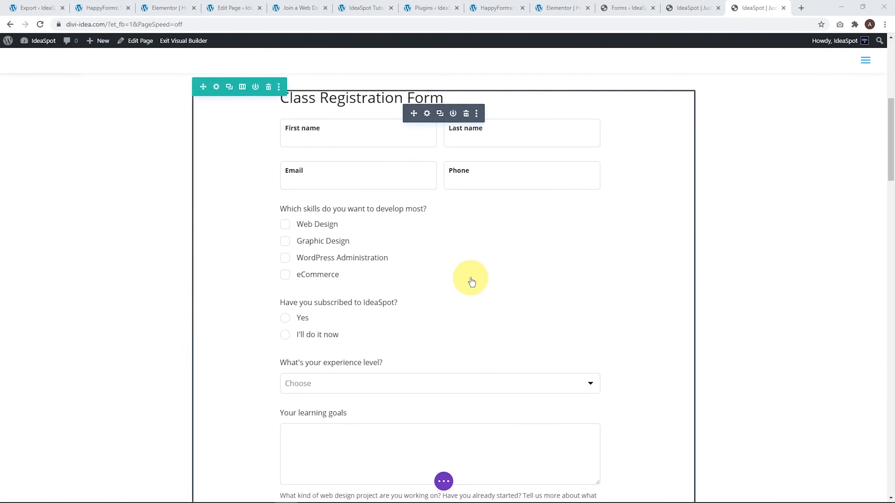
scroll(347, 316, up, 4)
scroll(533, 306, down, 7)
scroll(533, 309, up, 7)
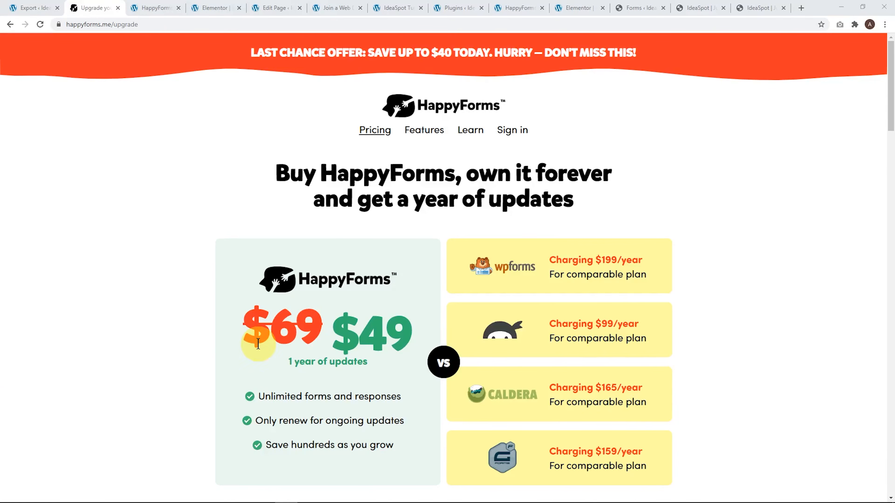
Step: Compare the HappyForms upgrade prices and plan features on the pricing page, including the Stripe and PayPal integrations
scroll(456, 256, down, 12)
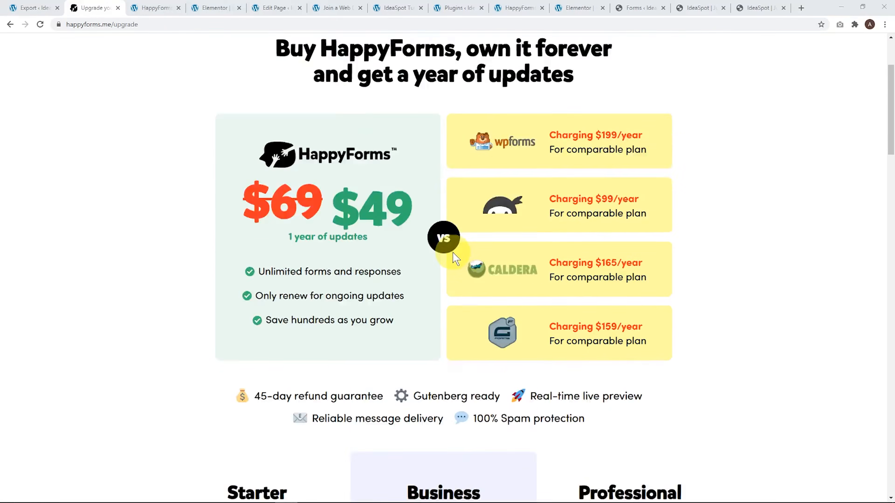
scroll(448, 154, down, 18)
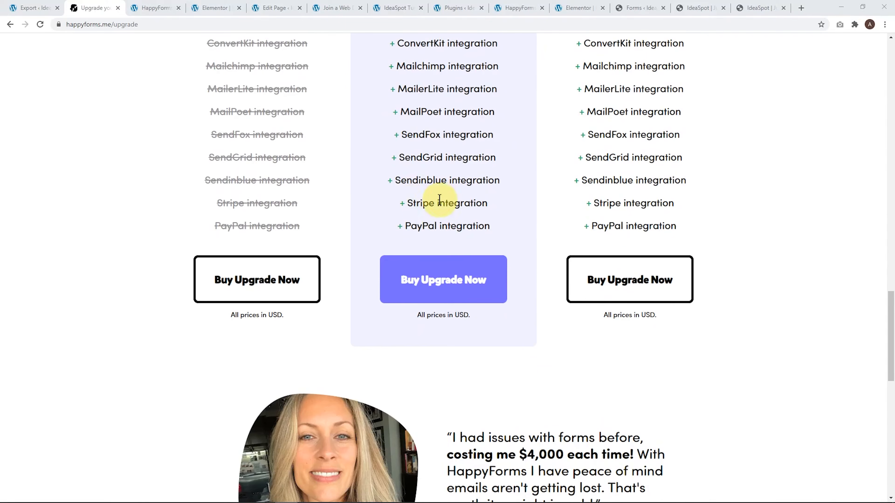
drag(402, 206, 478, 231)
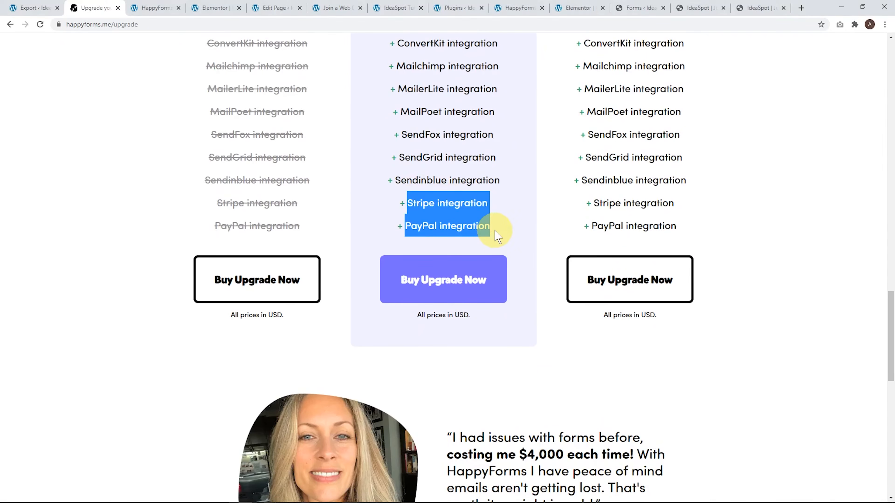
scroll(523, 229, up, 2)
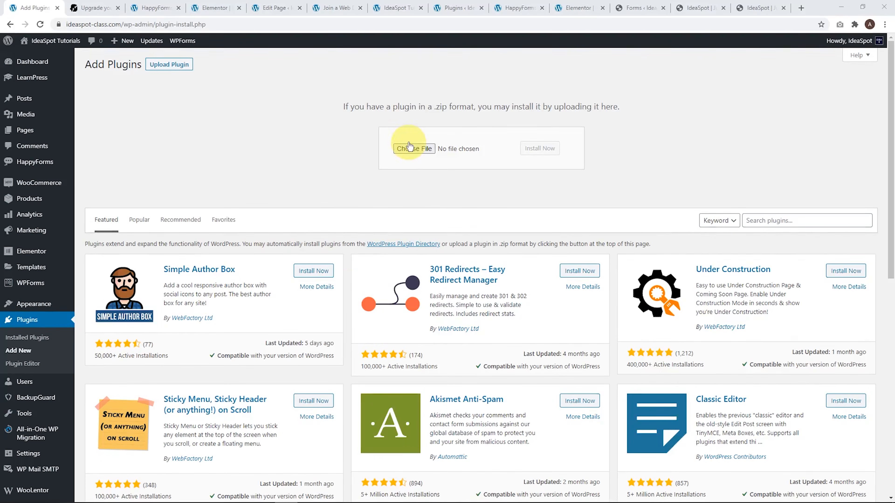
Step: Install the HappyForms upgrade plugin from happyforms-upgrade-1.17.4.zip and activate it
click(409, 150)
click(180, 116)
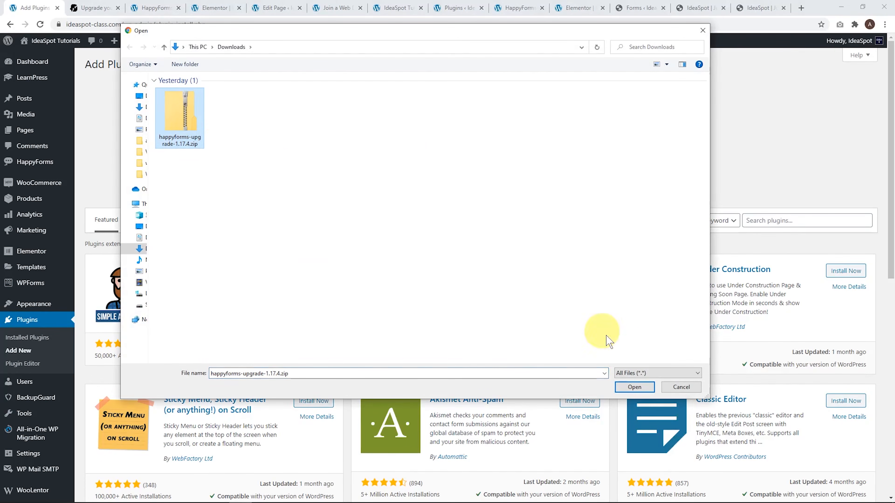
click(629, 387)
click(540, 148)
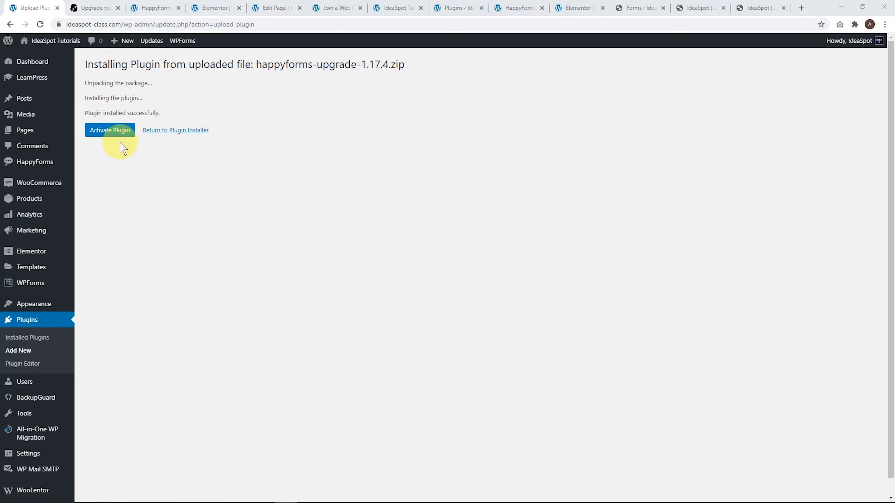
click(117, 135)
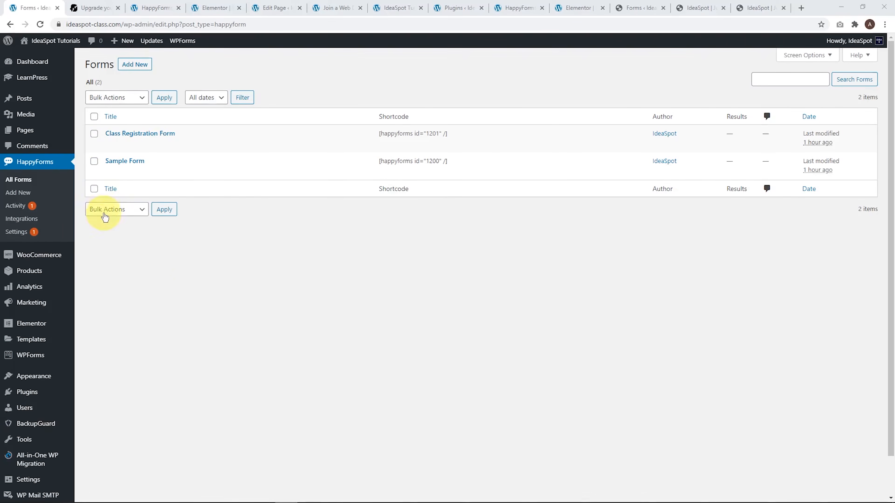
Step: Examine the available email and anti-spam service options on the HappyForms Integrations page
click(19, 222)
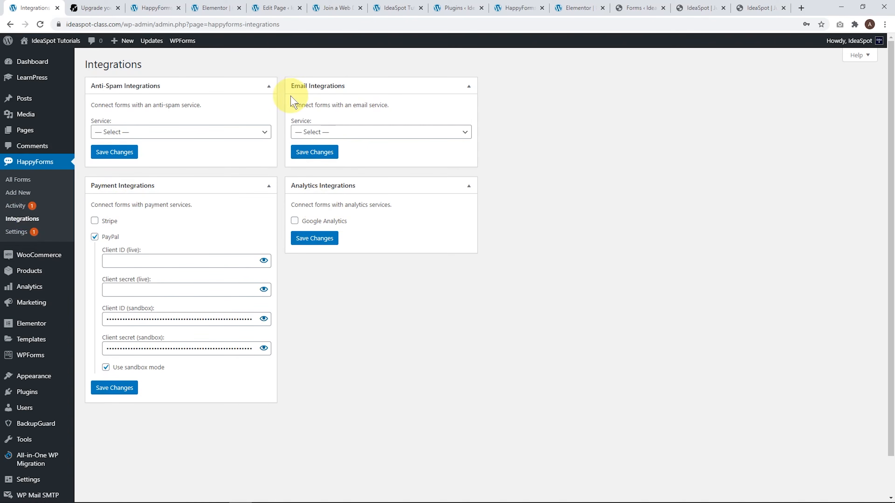
click(374, 135)
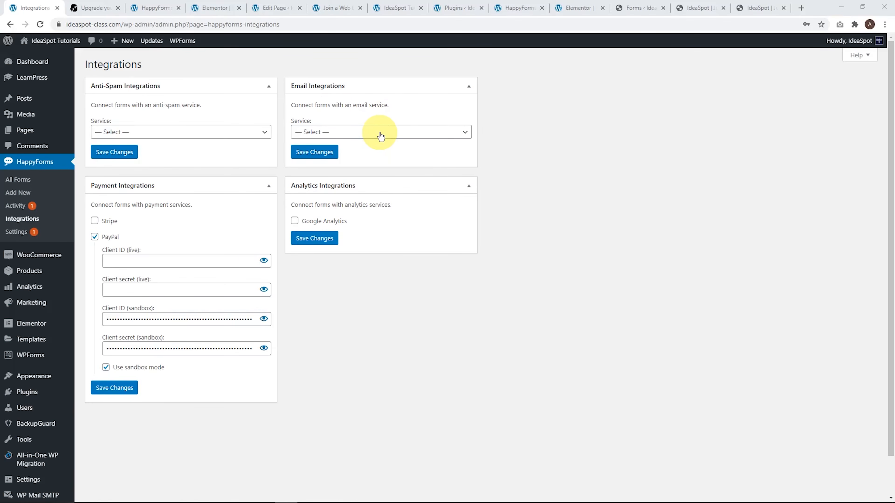
click(154, 133)
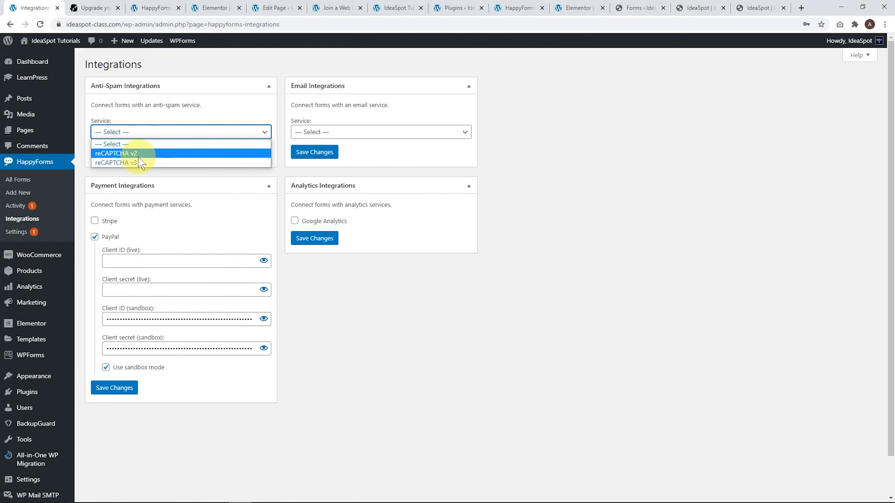
click(215, 112)
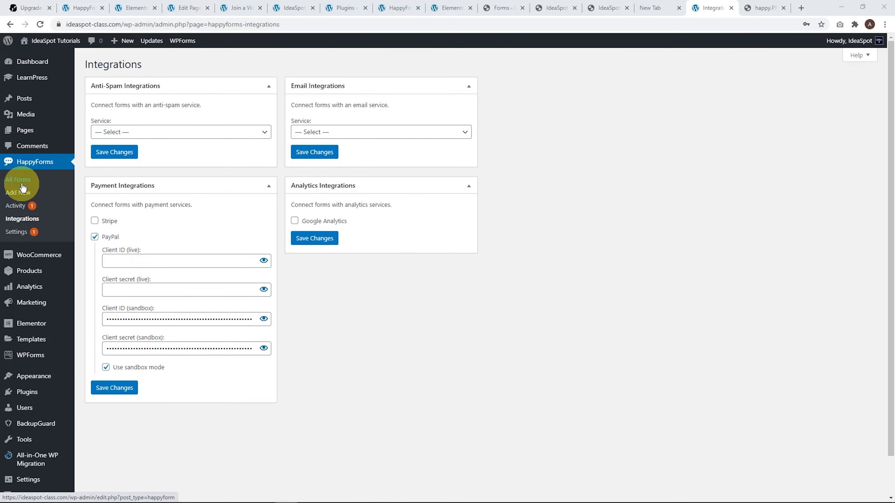
Step: Open the Class Registration Form for editing and add a Payment field to it
click(20, 183)
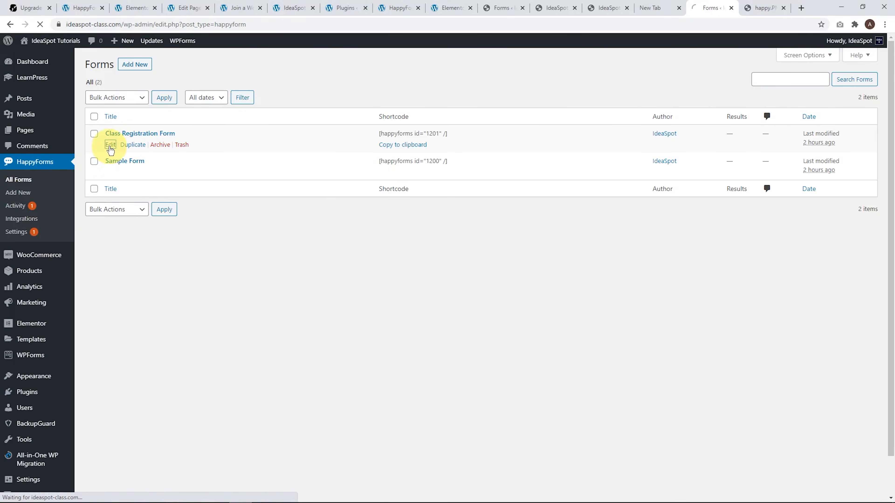
click(109, 143)
click(119, 339)
scroll(194, 296, down, 5)
scroll(196, 303, down, 10)
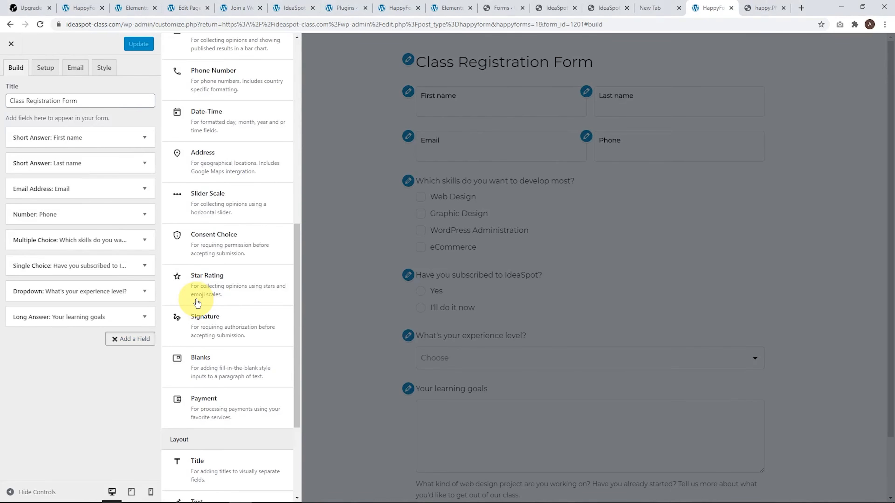
click(207, 265)
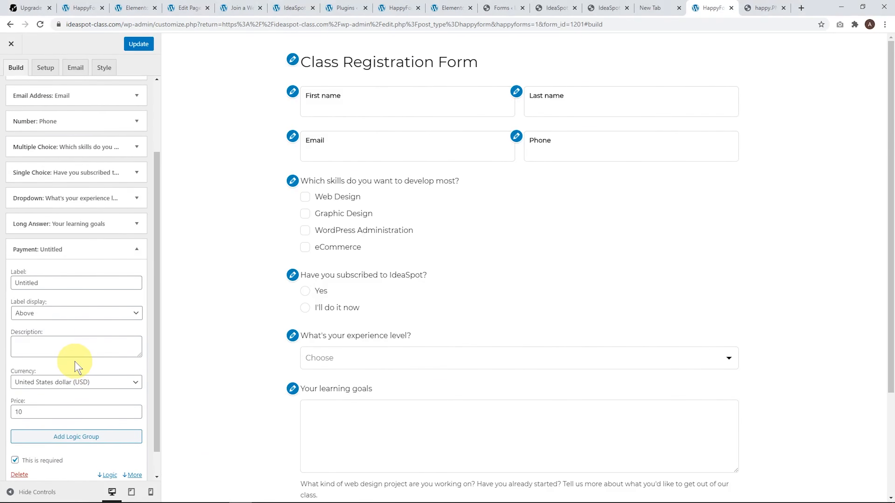
Step: Label the payment field Registration Fee, choose United States dollar (USD) as its currency and update the form
click(26, 253)
double_click(26, 249)
text(Registration Fee)
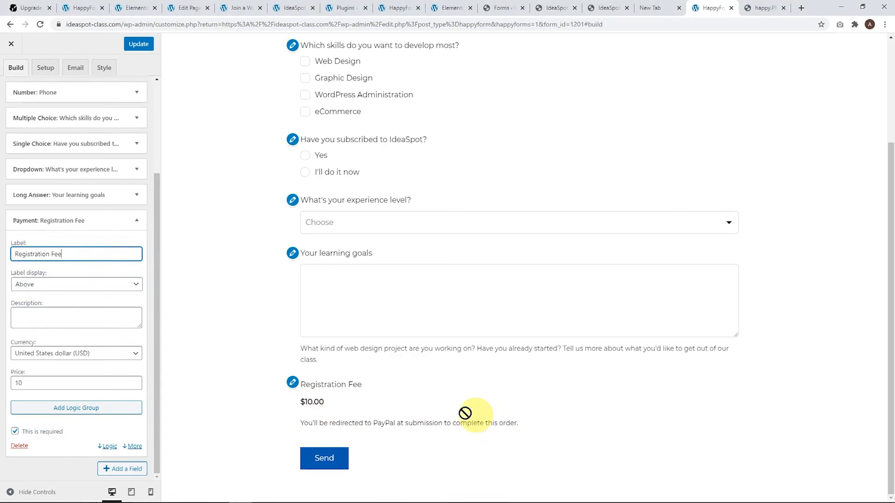
click(51, 355)
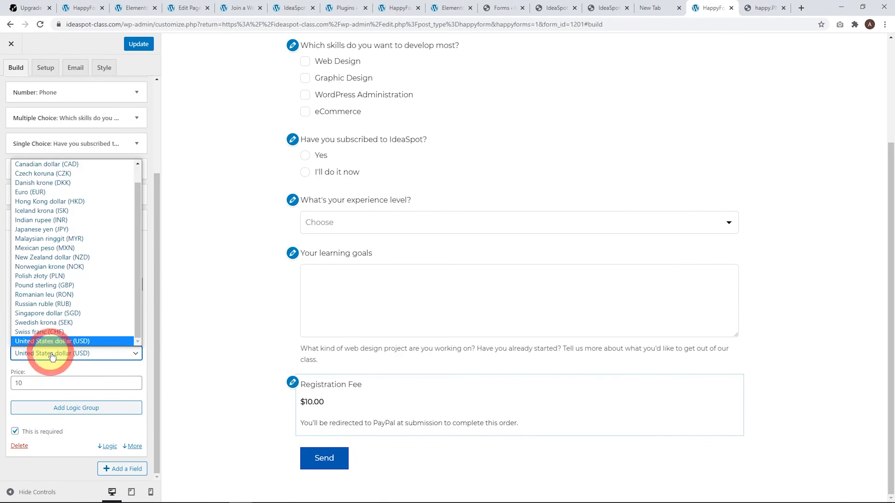
click(50, 344)
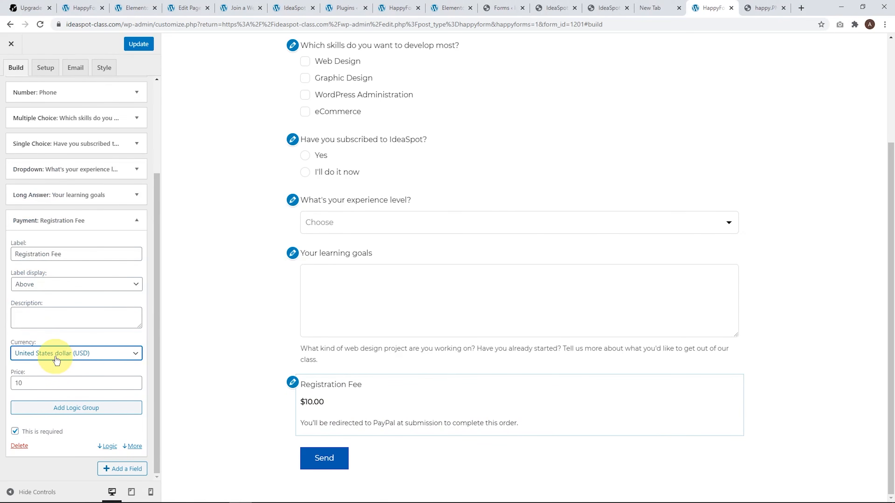
click(138, 46)
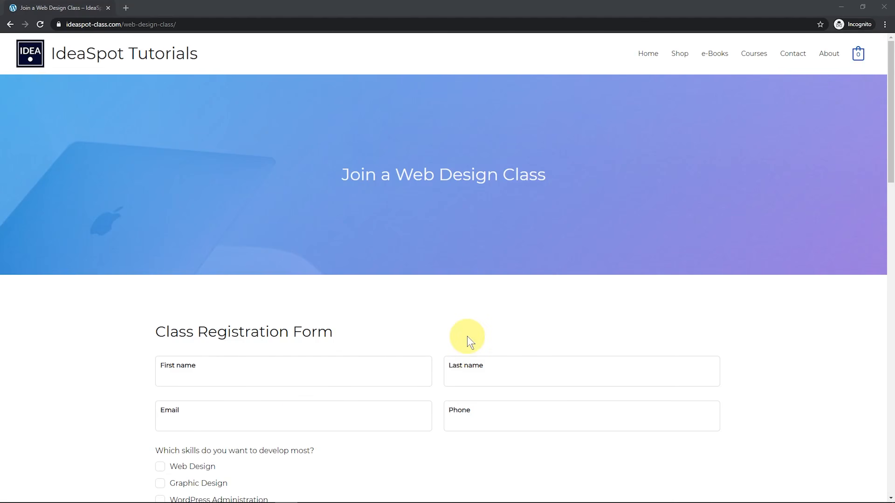
Step: Submit the class registration form with Web Design, Yes, WordPress Veteran and the learning goal "Build a new registration form"
scroll(465, 340, down, 3)
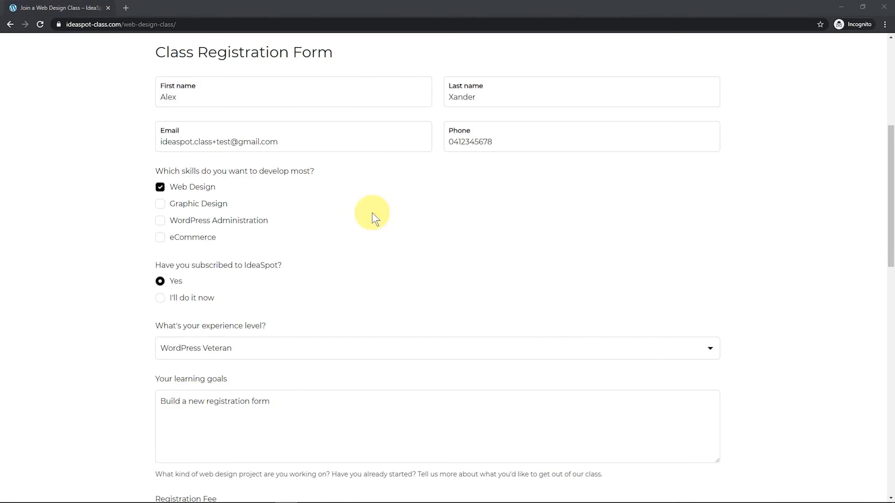
scroll(331, 203, down, 5)
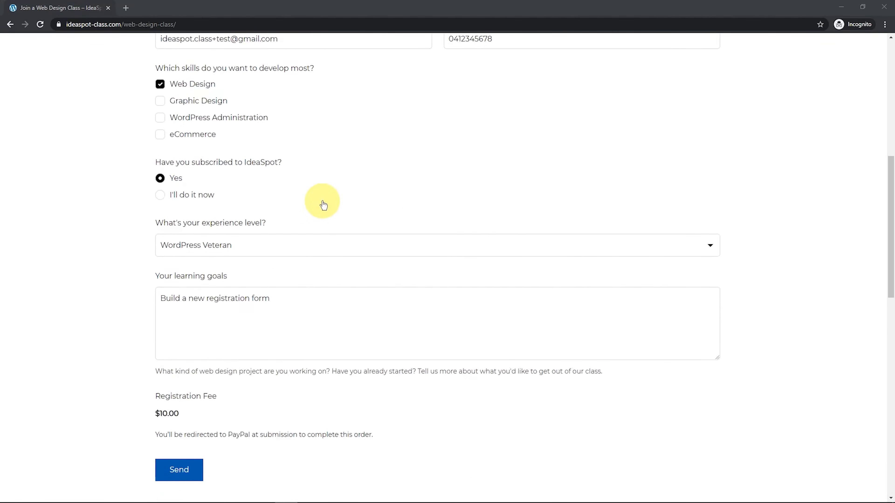
click(180, 386)
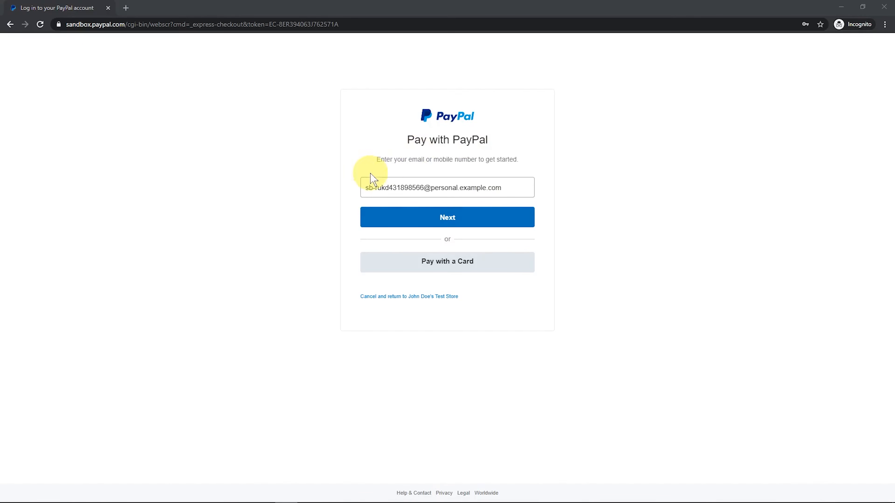
Step: Log in to the PayPal sandbox personal account and continue the registration fee payment with National Australia Bank
click(444, 216)
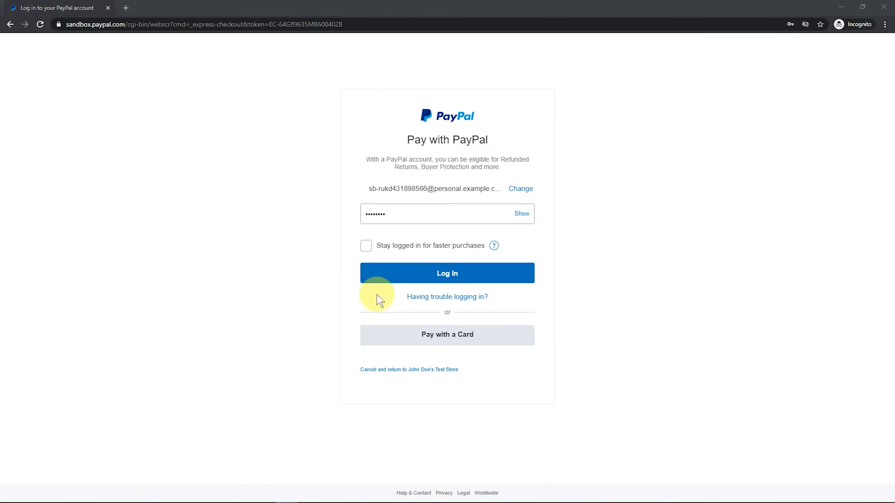
click(443, 275)
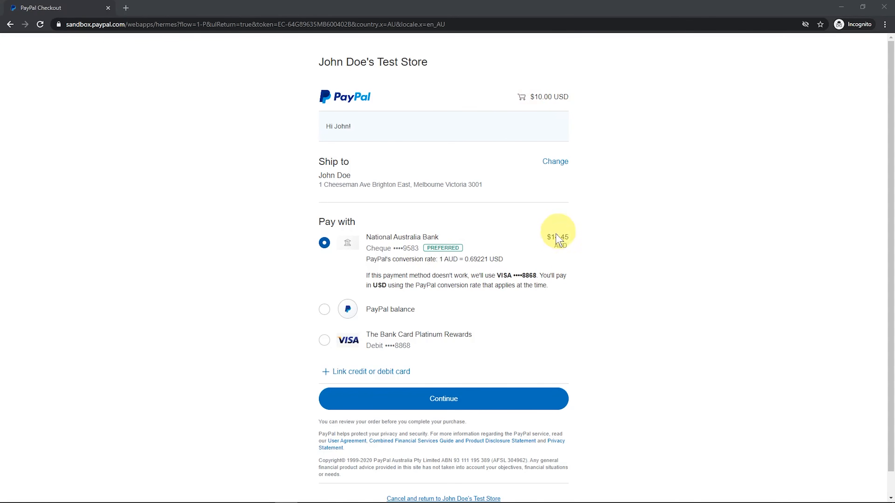
click(446, 403)
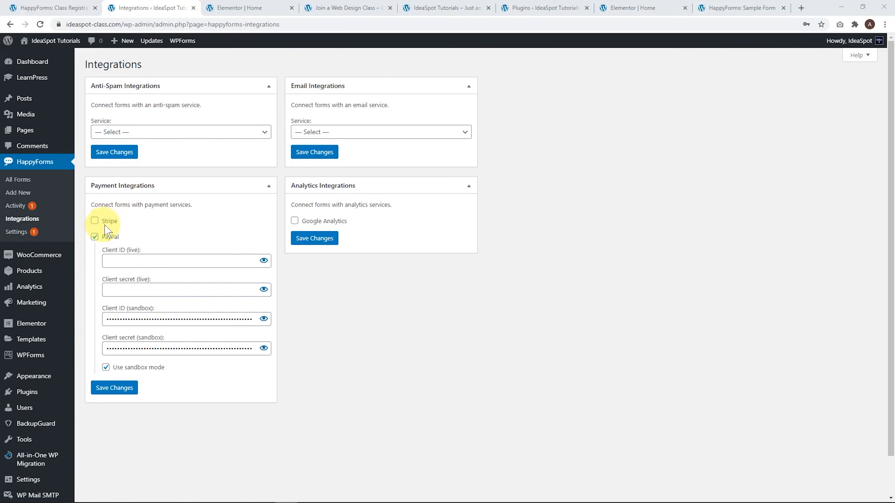
Step: Enable the Stripe payment integration in HappyForms with test mode turned on and save the changes
click(96, 222)
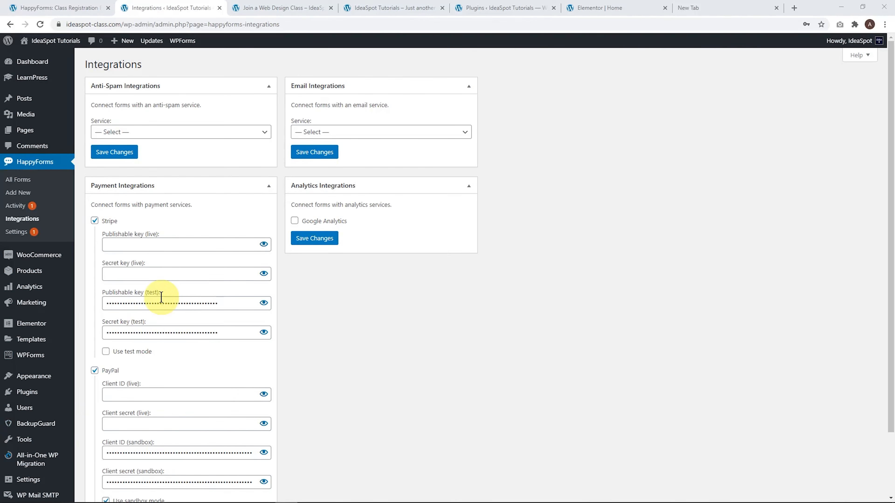
click(105, 353)
scroll(307, 363, down, 1)
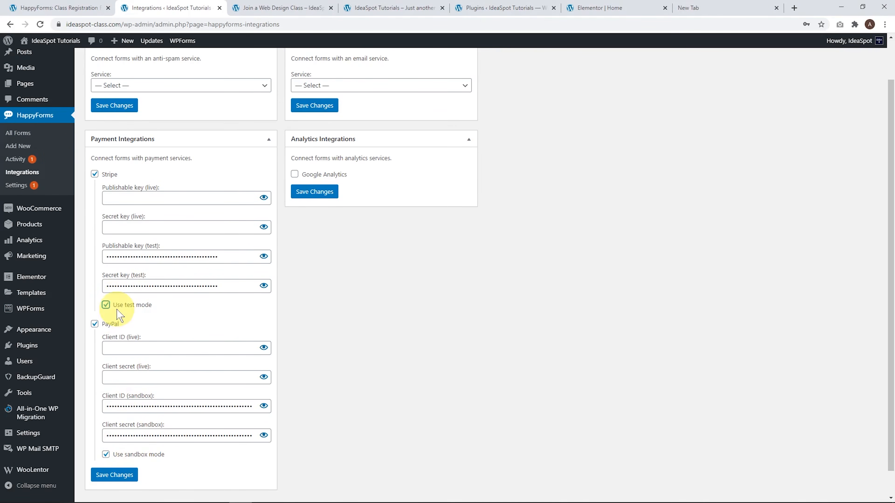
click(116, 475)
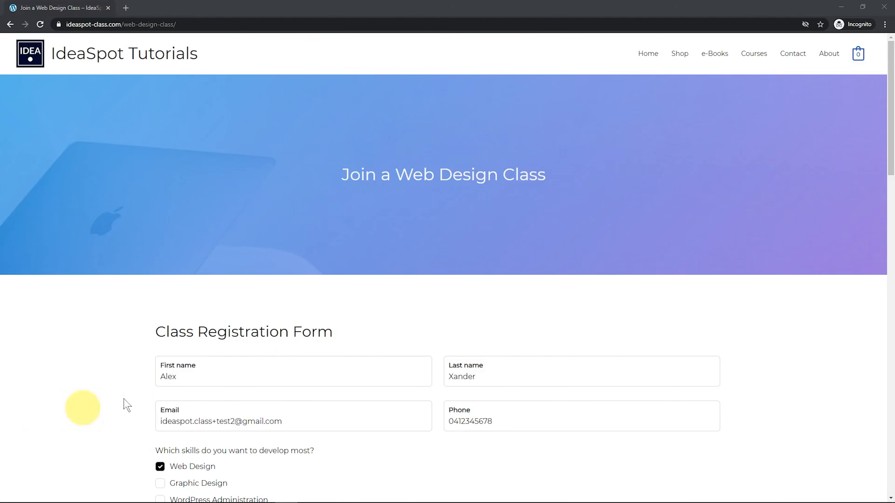
Step: Pay the registration fee by credit card, entering the test card number, expiry date and security code, and send the form
scroll(343, 282, down, 10)
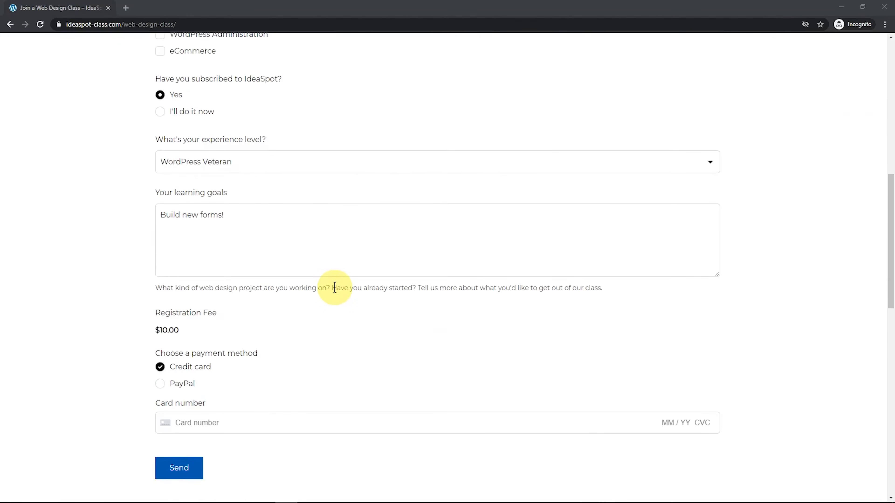
scroll(335, 287, down, 2)
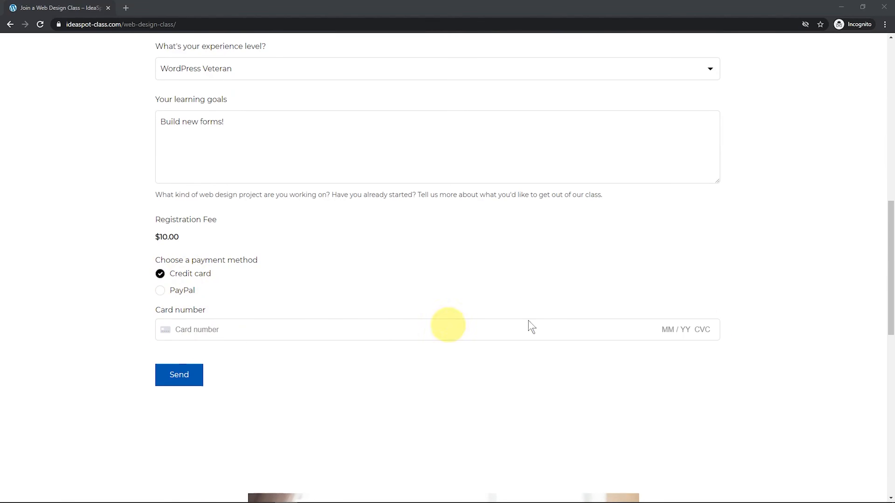
click(579, 340)
text(42424242424242420125123)
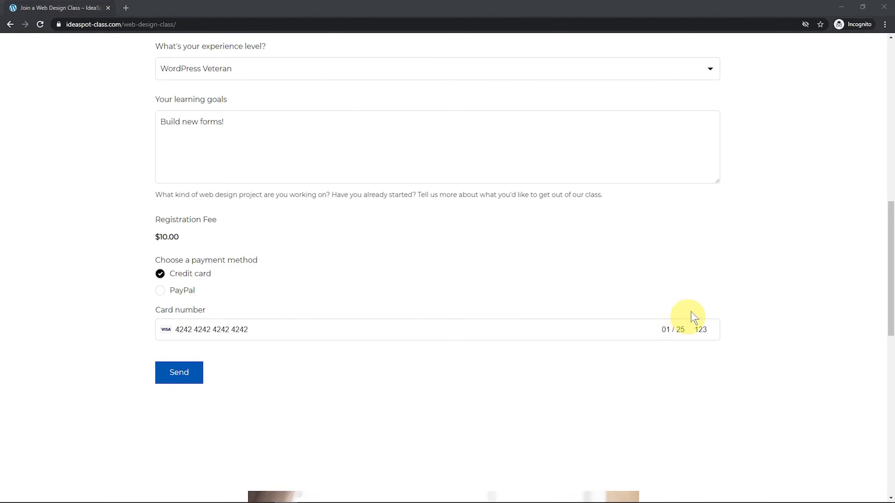
click(188, 372)
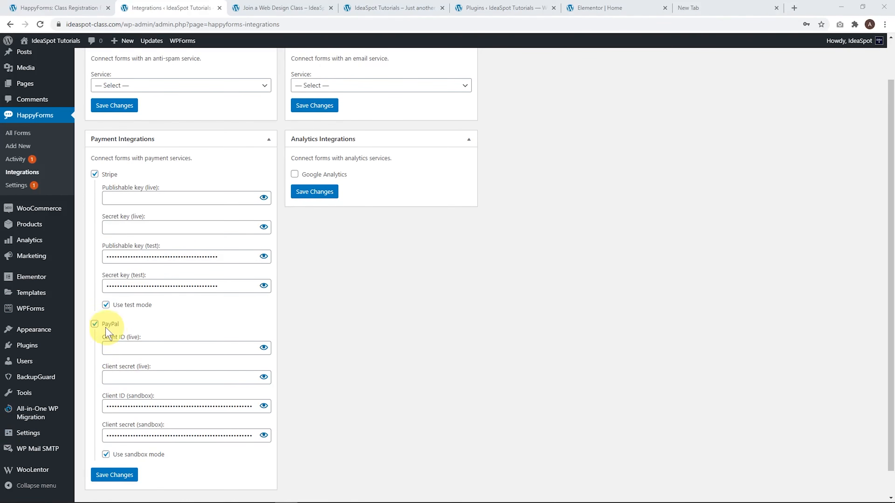
Step: Disable the PayPal payment integration and save the changes, leaving Stripe enabled, and send the blank registration form on the live page
click(95, 325)
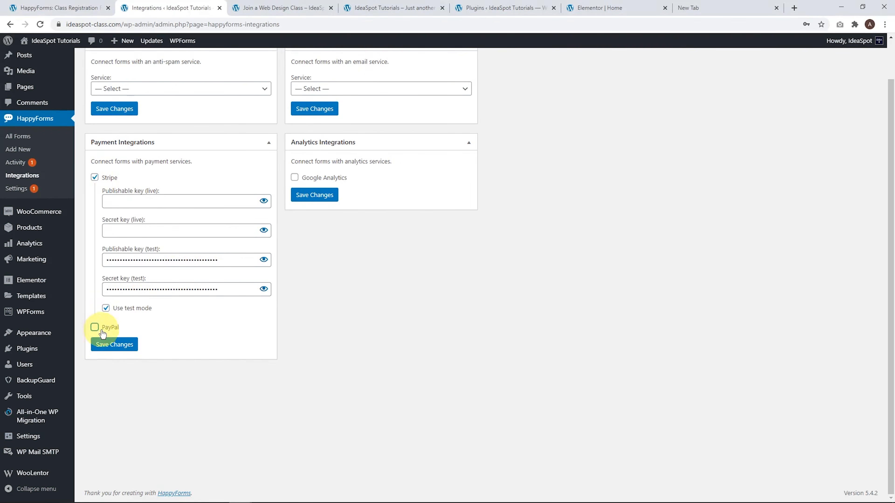
click(114, 345)
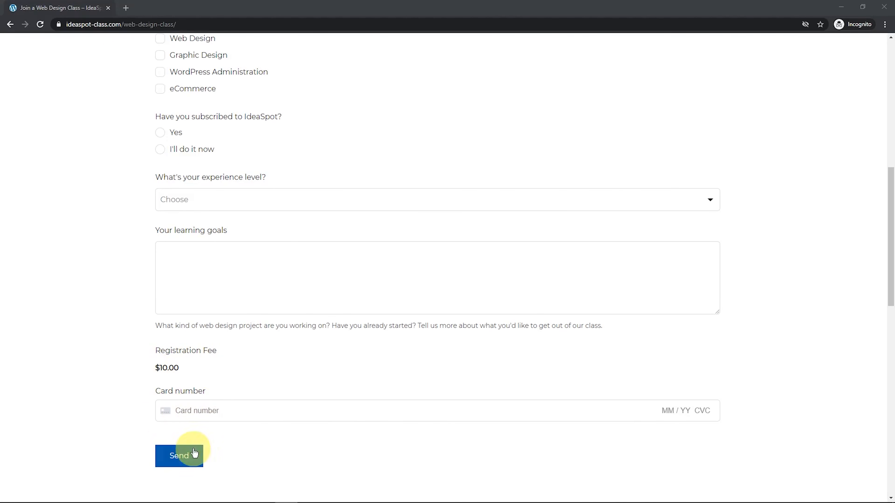
click(176, 460)
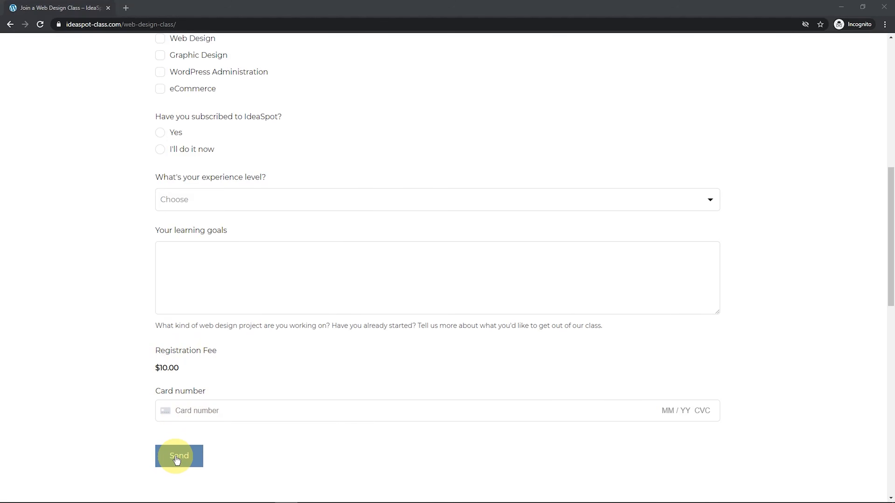